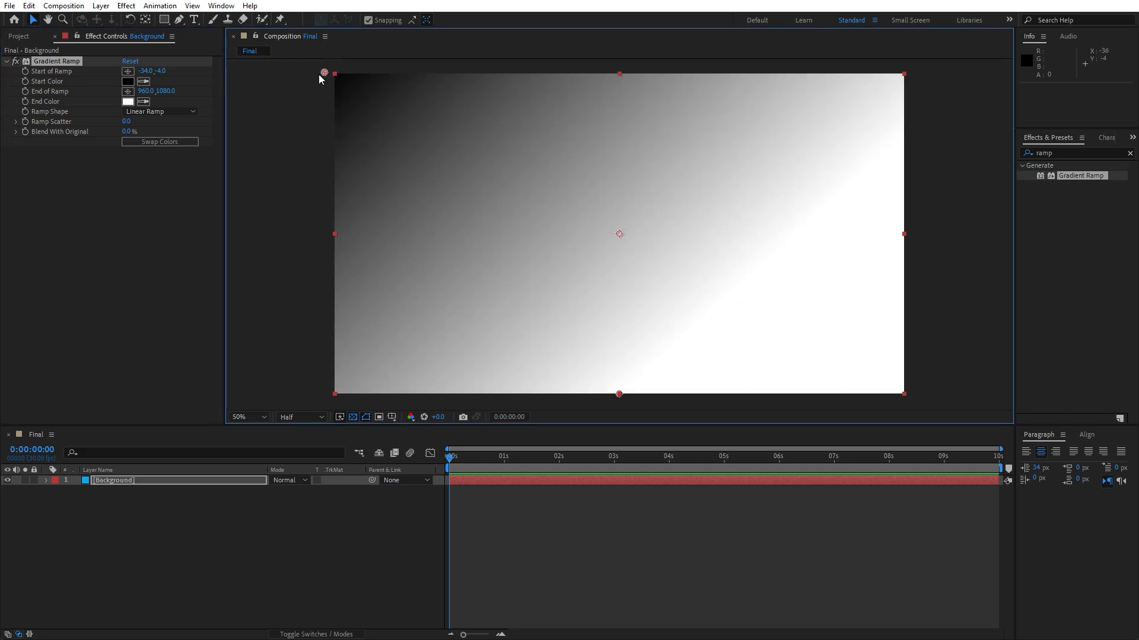
Place the gradient's end point at the composition's lower-right corner and set the end color to 010033.
click(128, 91)
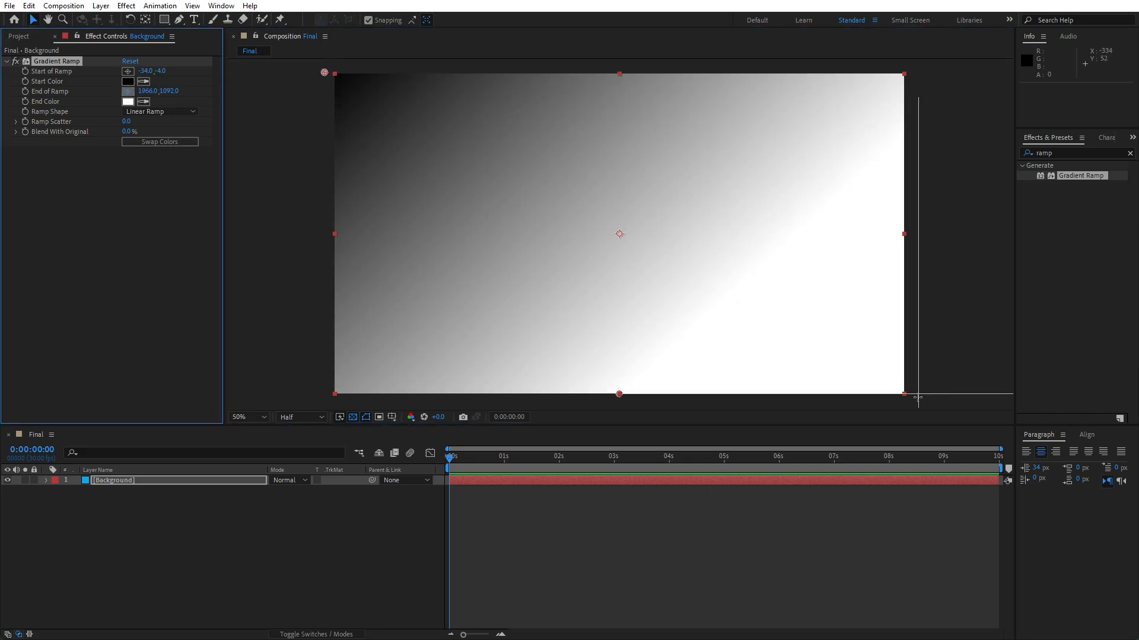
click(918, 397)
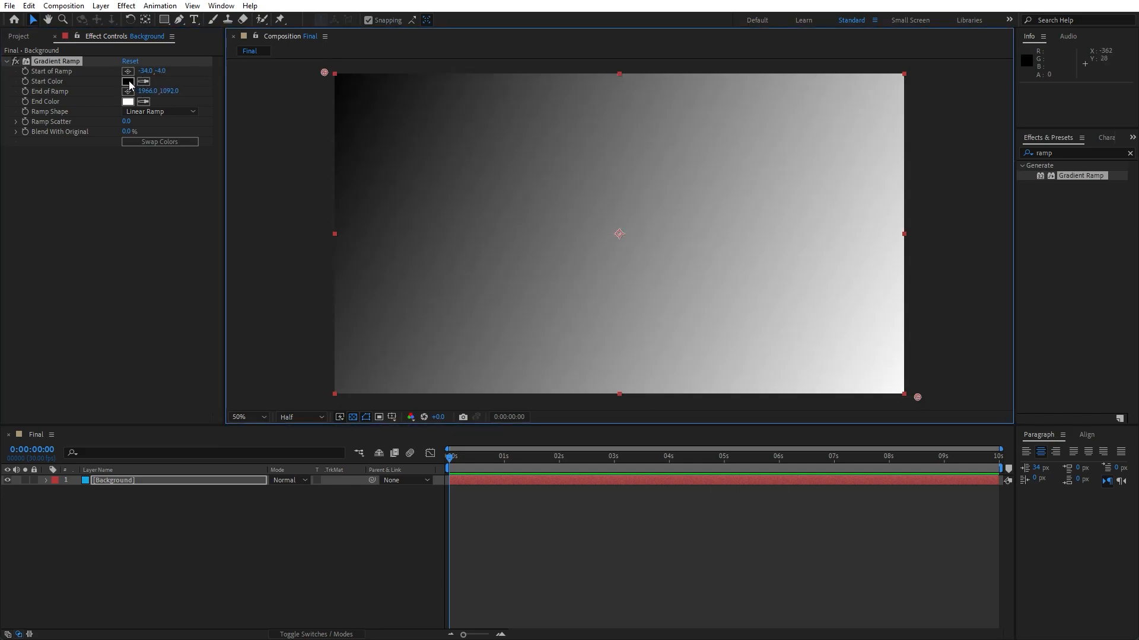
click(129, 102)
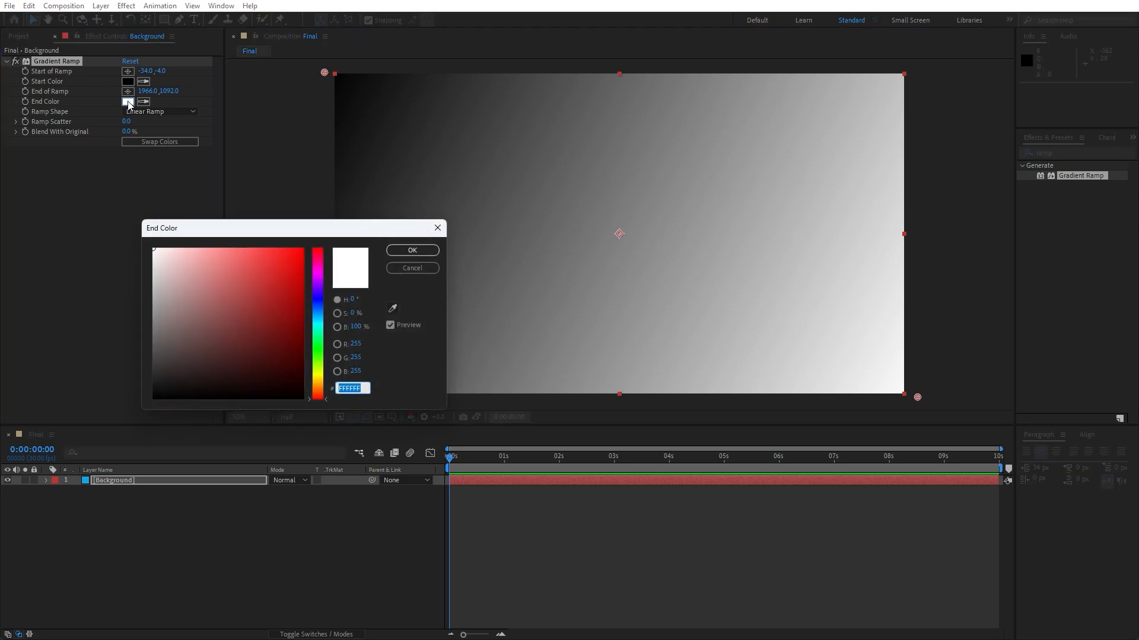
text(0100)
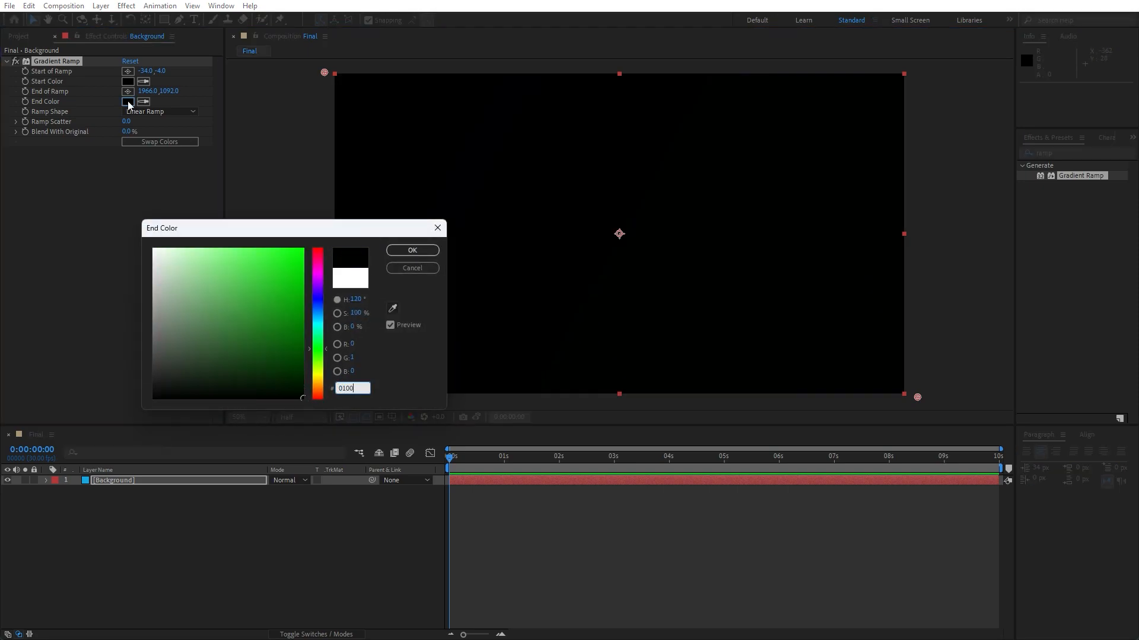
text(33)
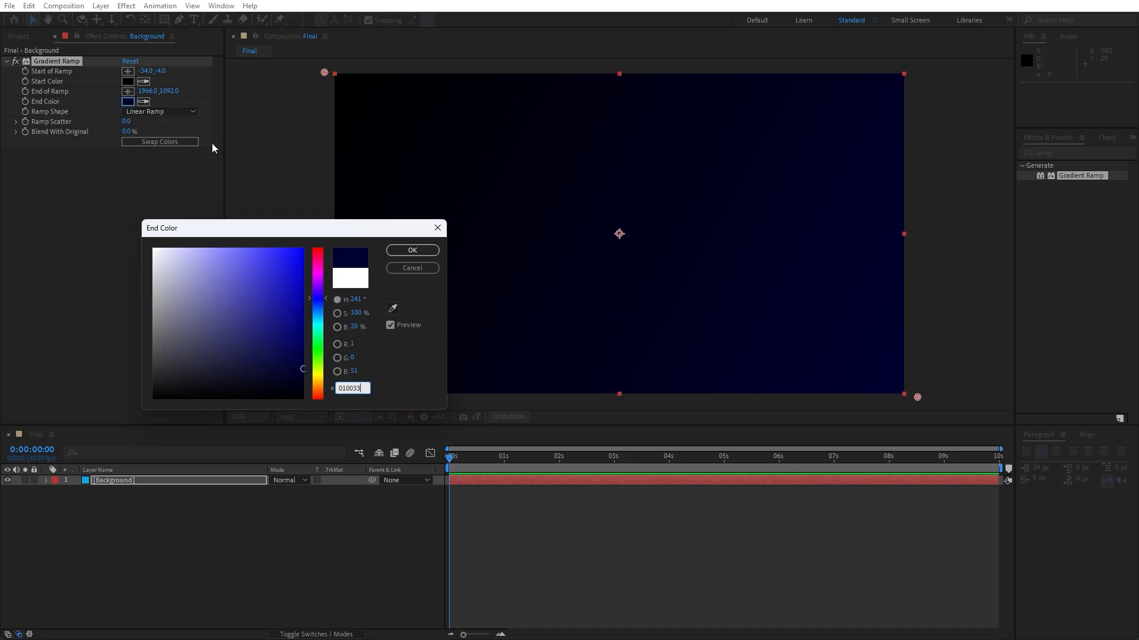
click(413, 252)
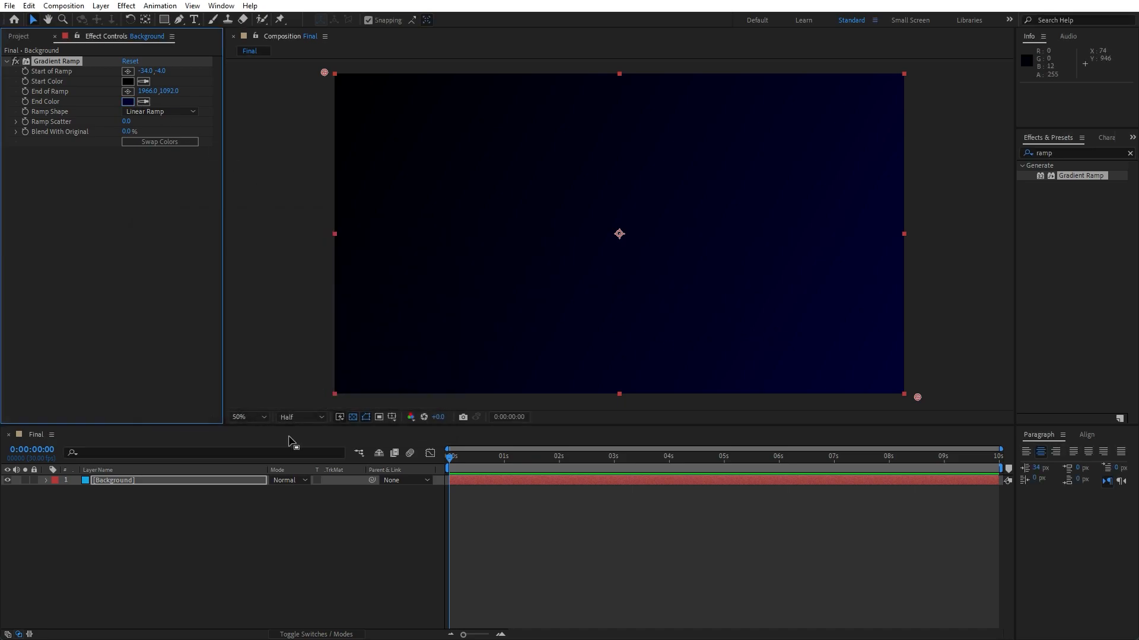
Duplicate the Background layer and rename the copy Grid.
click(212, 507)
click(123, 481)
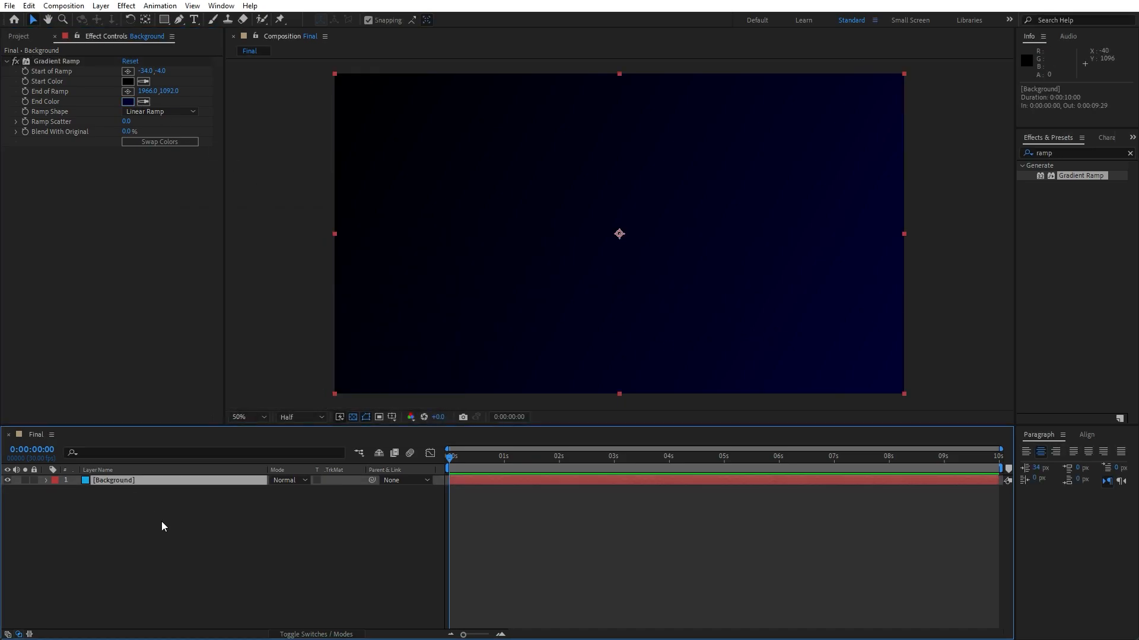
click(29, 5)
click(89, 161)
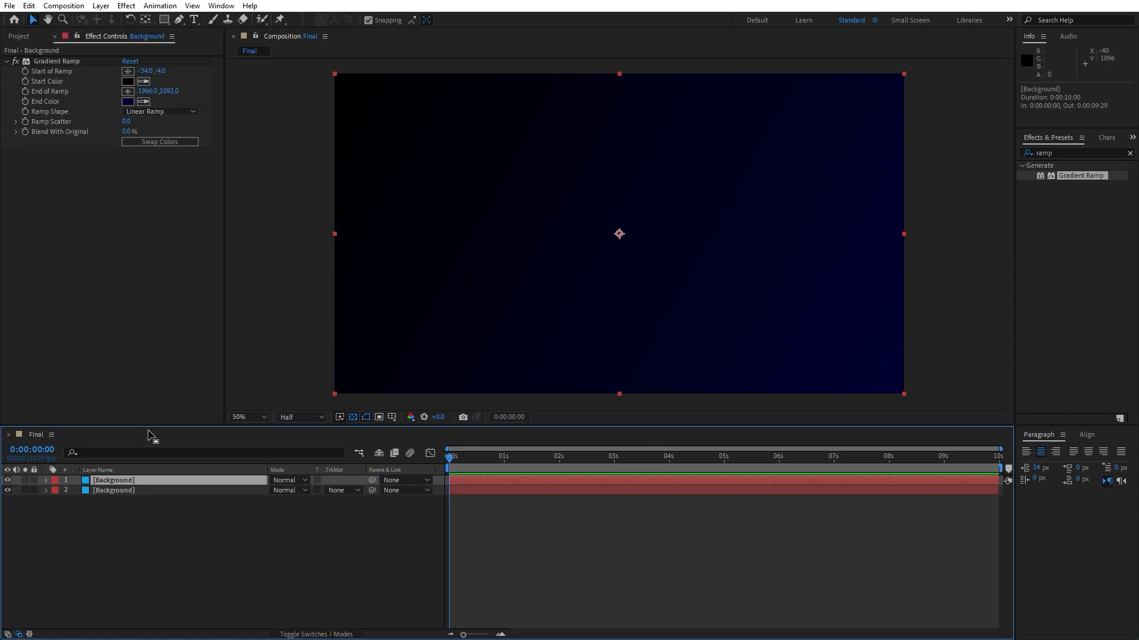
key(Return)
text(Grid)
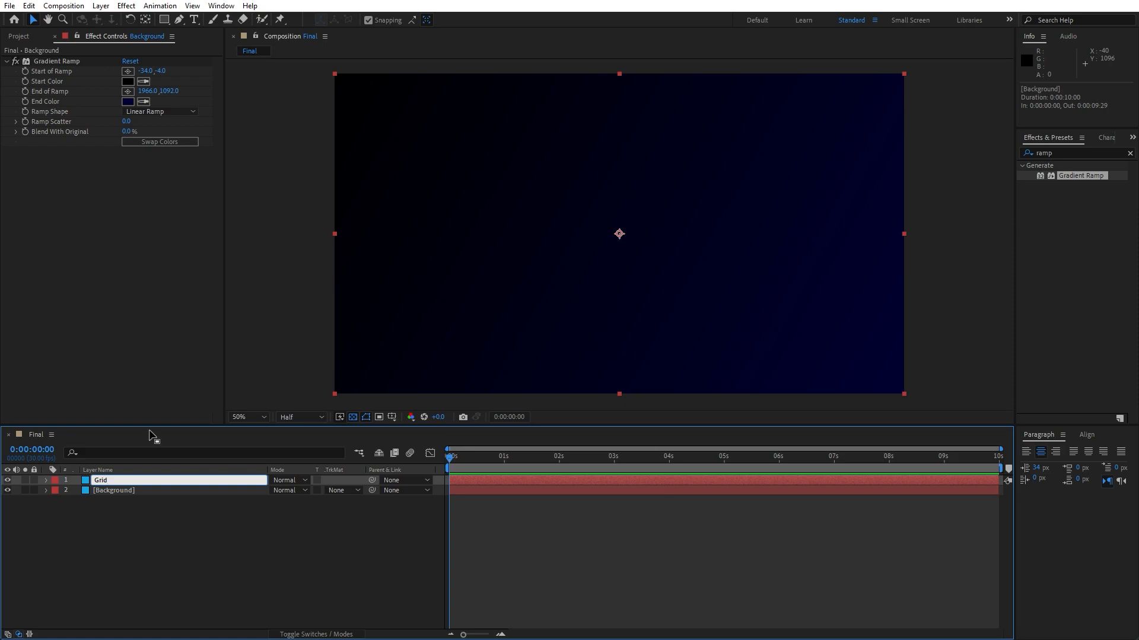
click(140, 517)
click(116, 482)
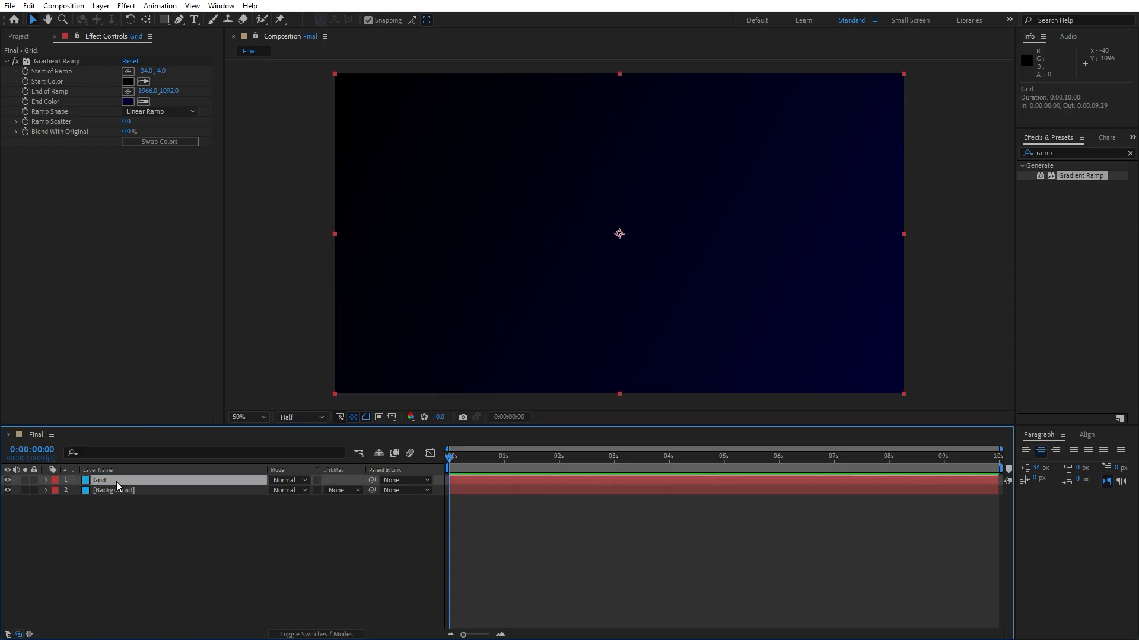
Set the Grid layer's gradient start color to 00A1FE and sample that same blue for the end color.
click(128, 82)
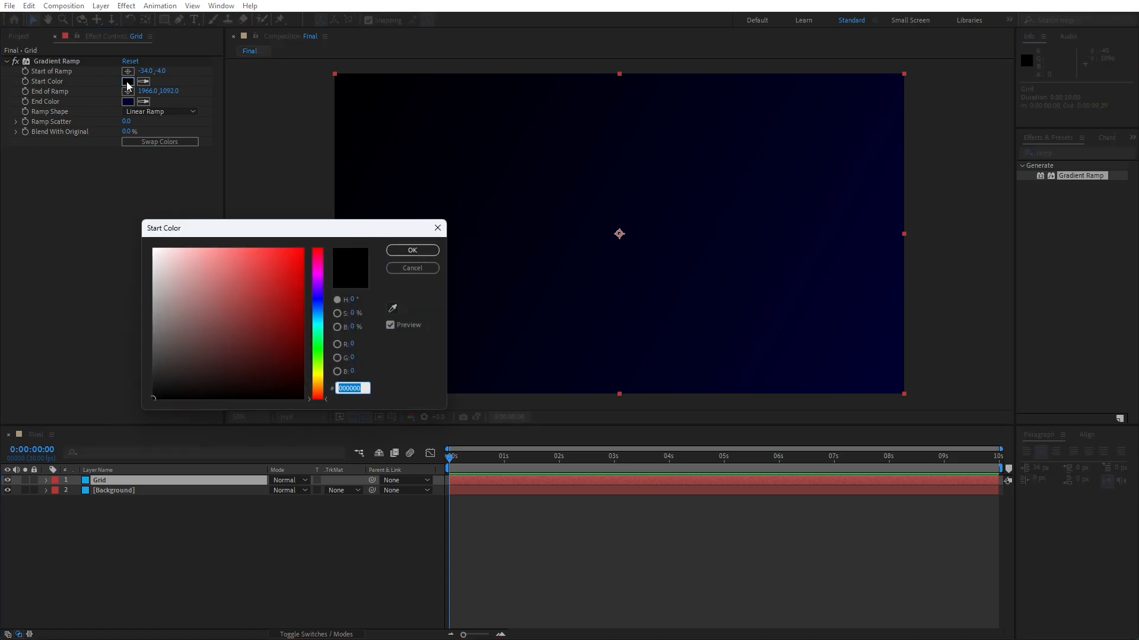
text(00A)
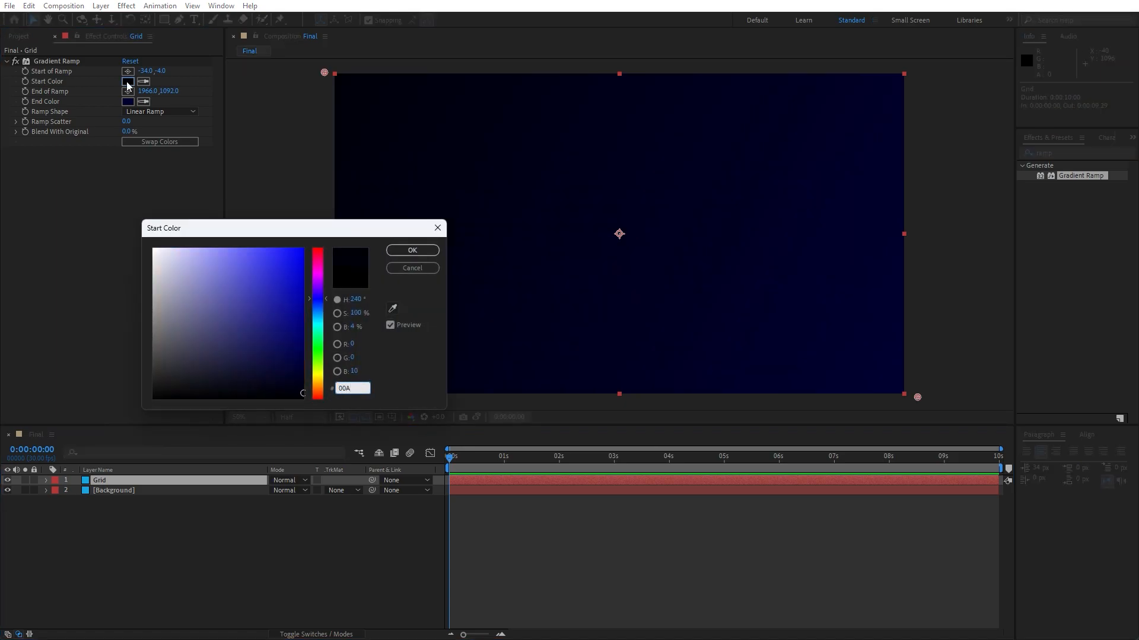
text(1FE)
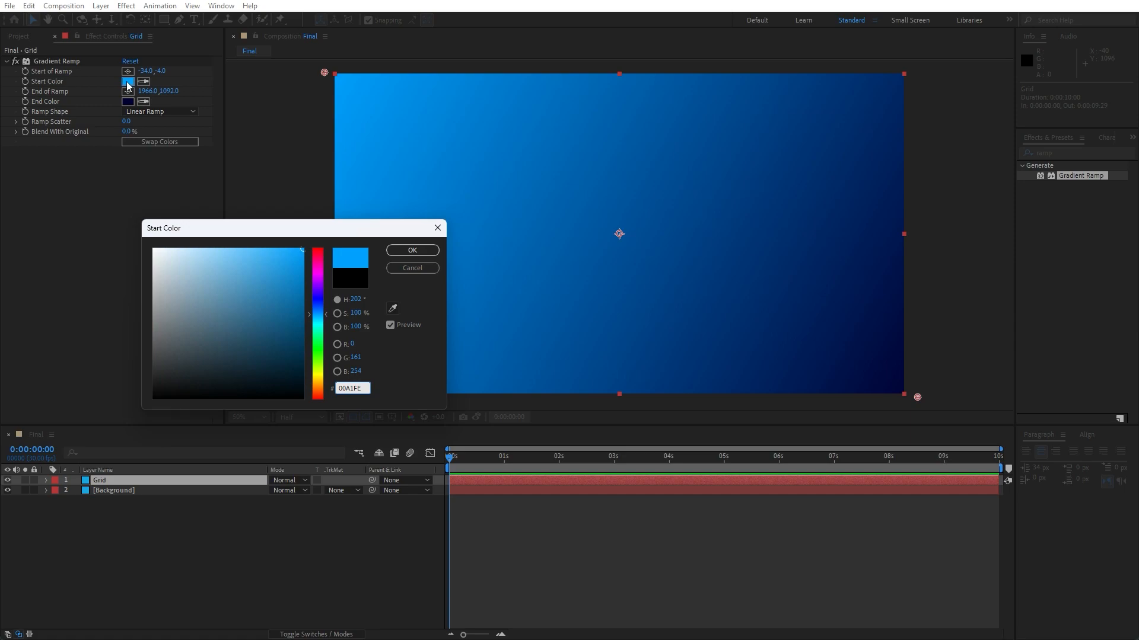
click(409, 251)
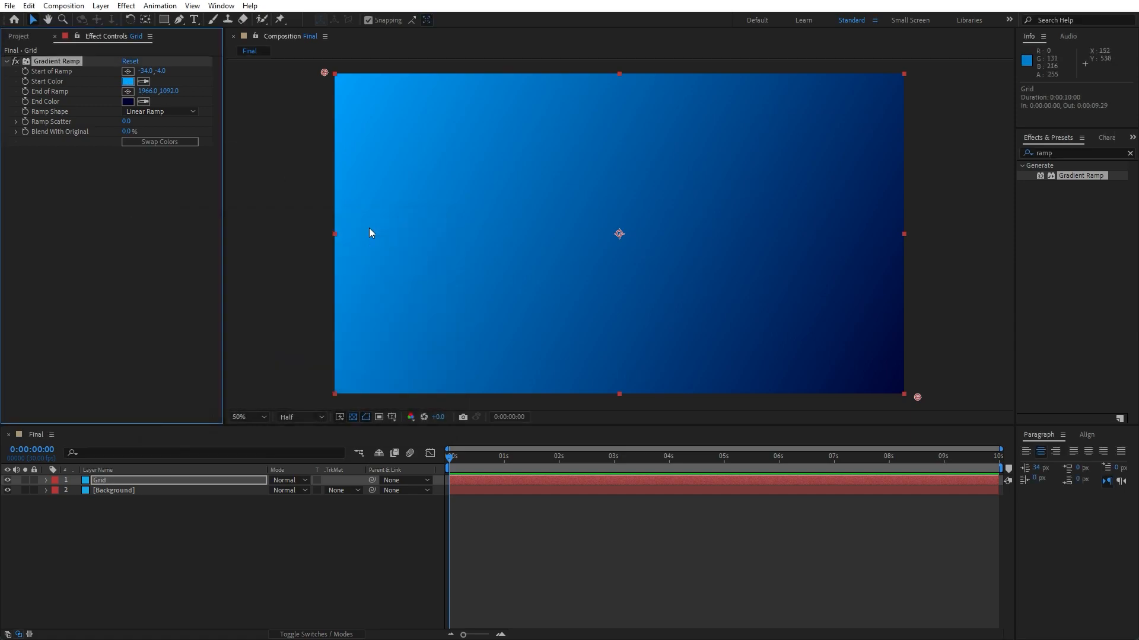
click(143, 101)
click(128, 81)
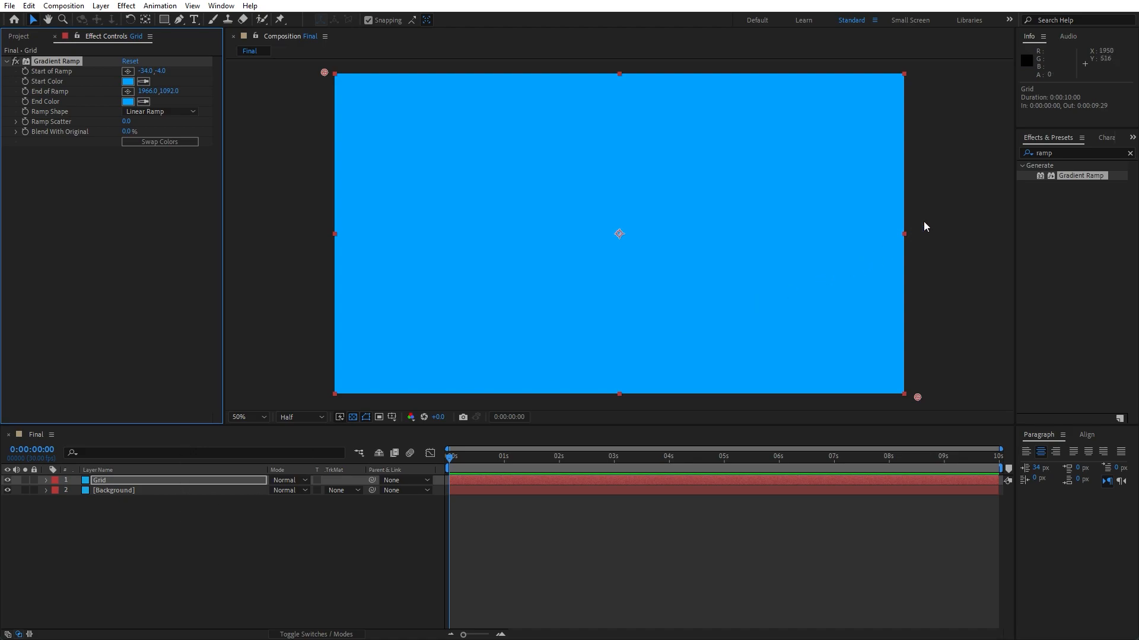
Apply the CC Ball Action effect to the Grid layer.
key(ctrl+5)
text(ball)
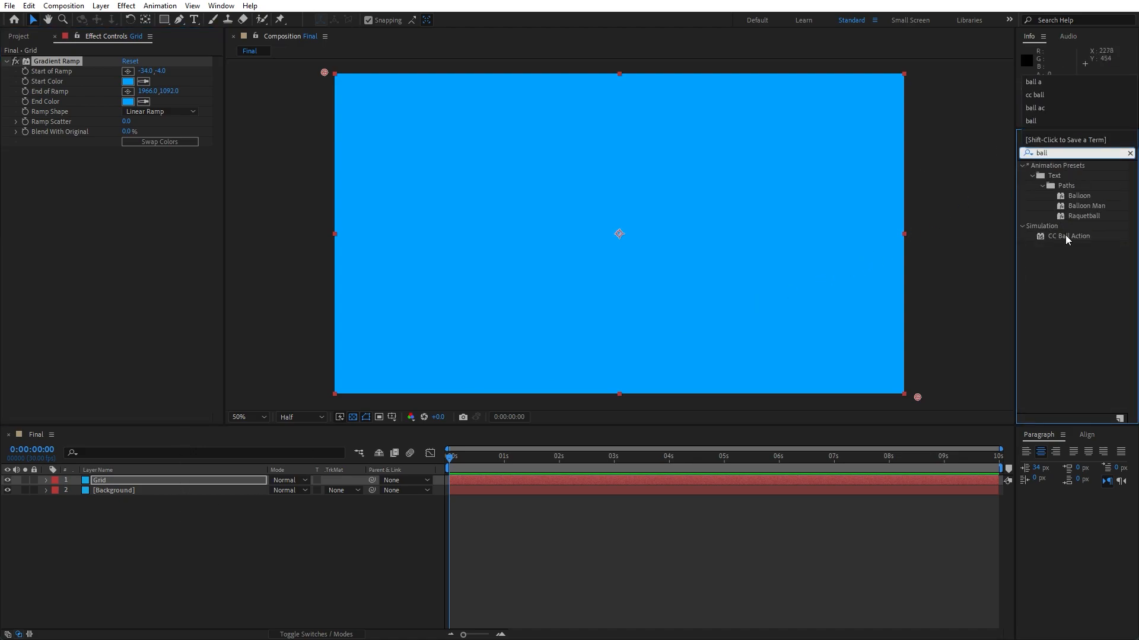
drag(1065, 235, 172, 478)
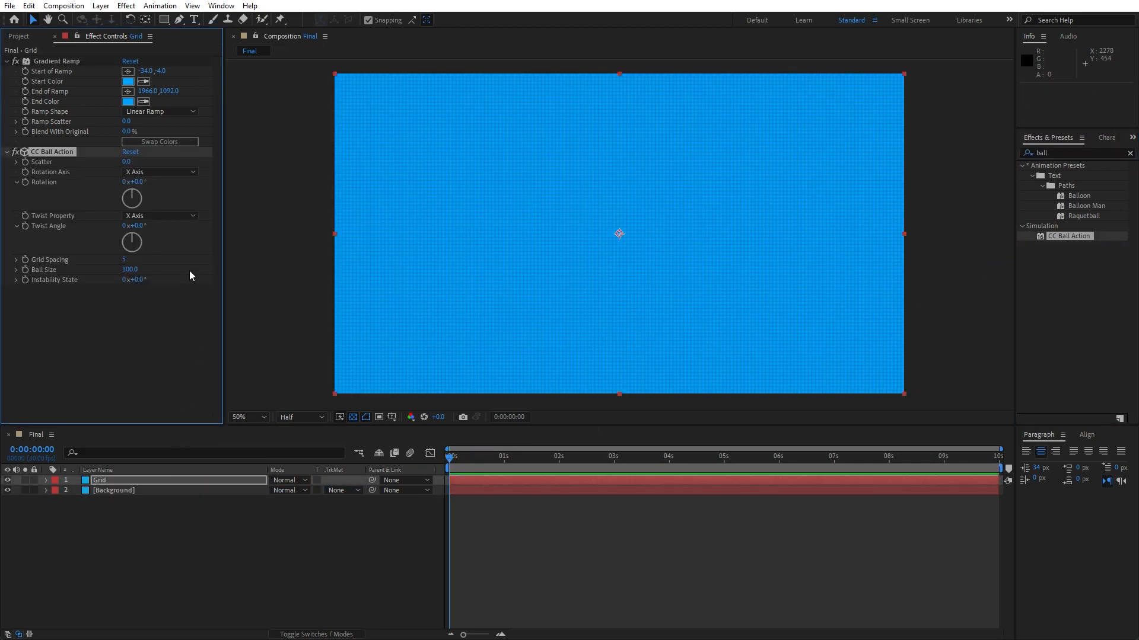
Set CC Ball Action's Grid Spacing to 10 and Ball Size to 10.
click(124, 261)
text(10)
click(114, 329)
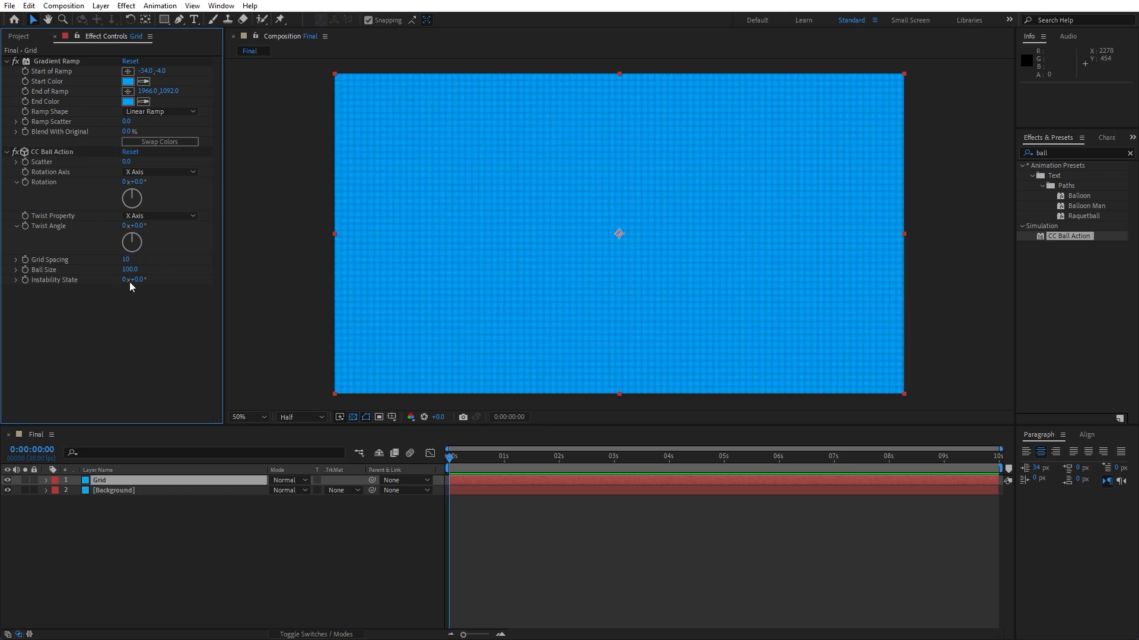
click(130, 271)
text(10)
key(Return)
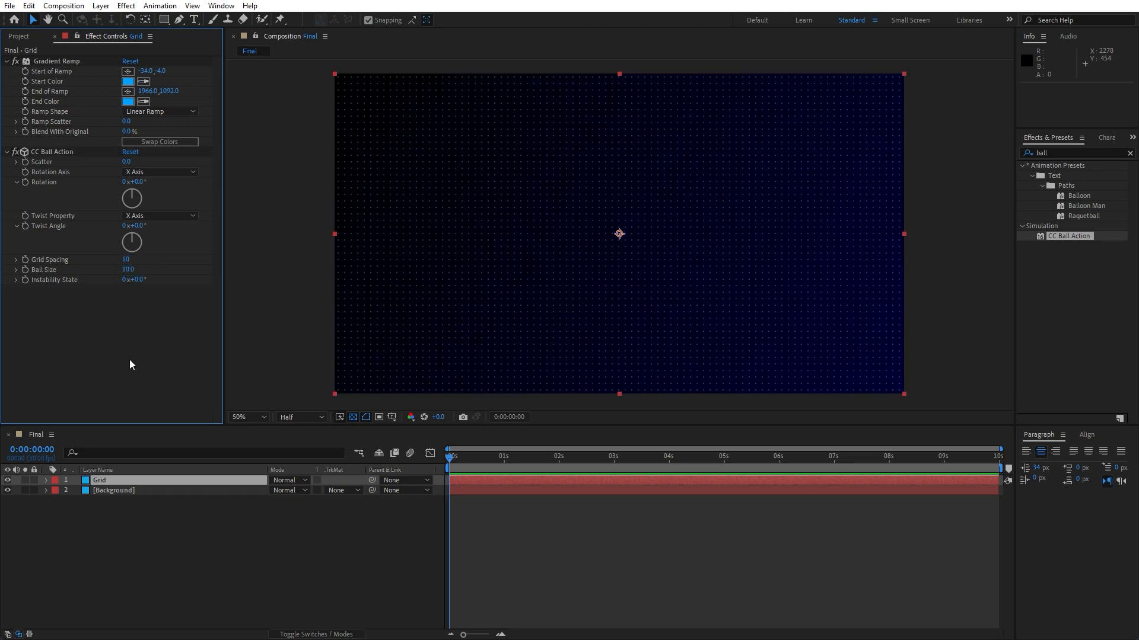
Set the Grid layer's opacity to 15%.
click(123, 517)
click(108, 483)
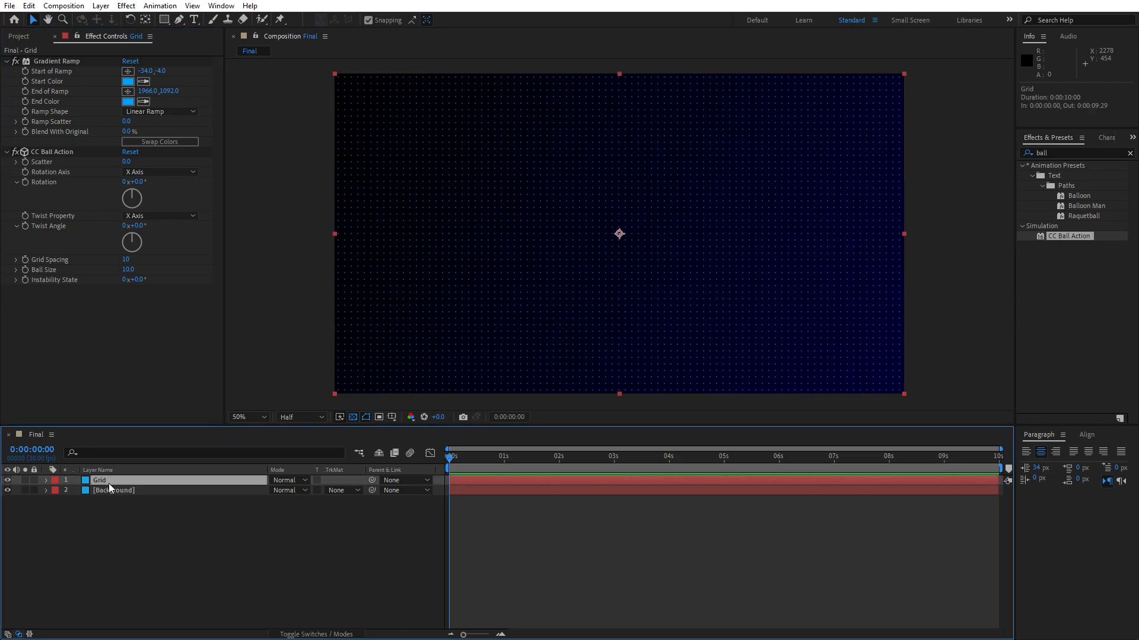
key(t)
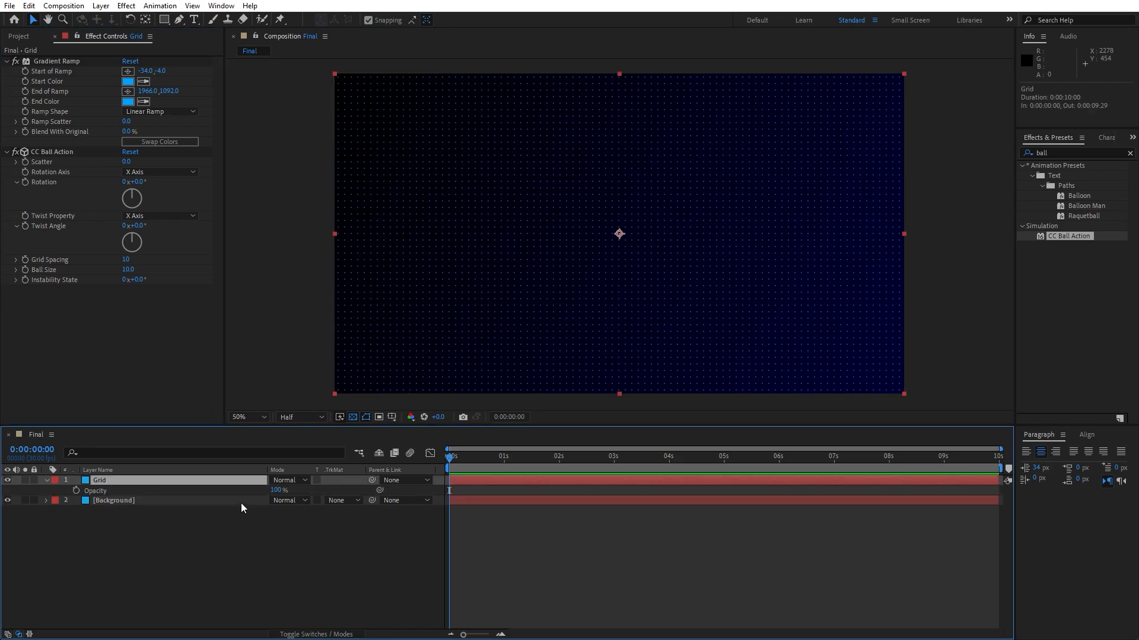
click(275, 490)
text(15)
click(272, 510)
scroll(549, 340, up, 2)
scroll(550, 341, down, 4)
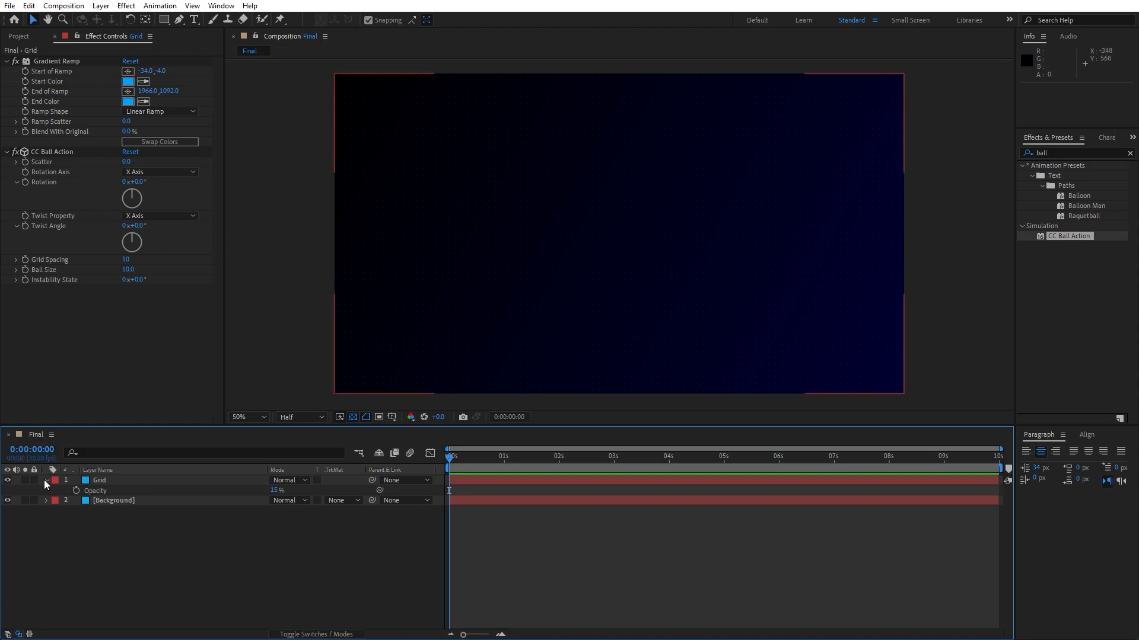
Duplicate the Grid layer and rename the copy Star Burst.
click(54, 36)
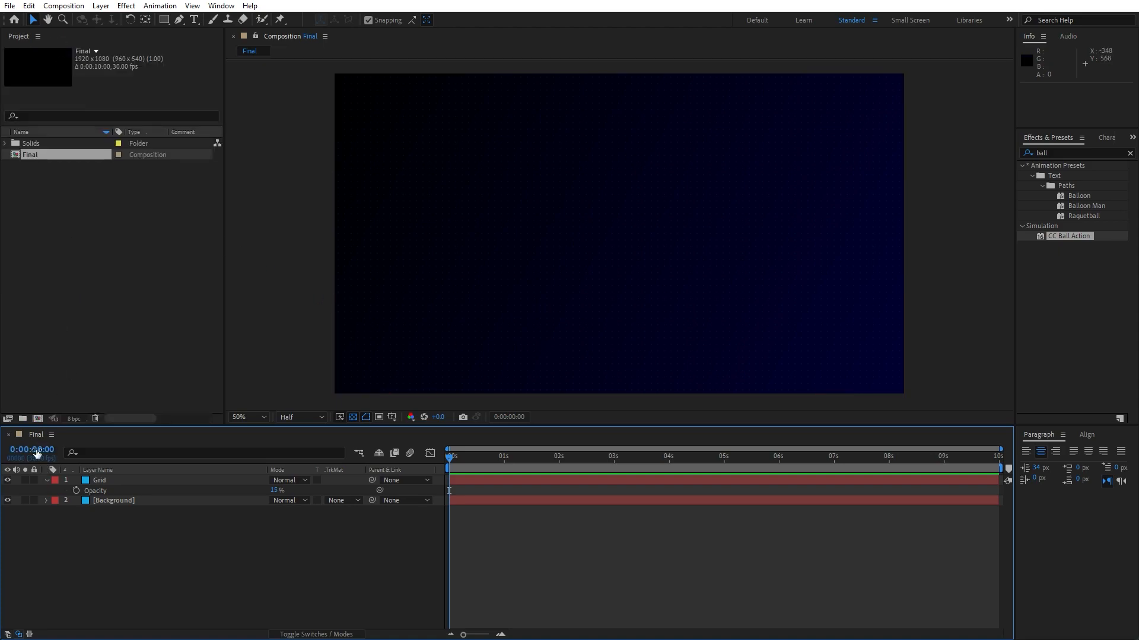
click(47, 481)
scroll(626, 348, up, 1)
scroll(627, 348, down, 1)
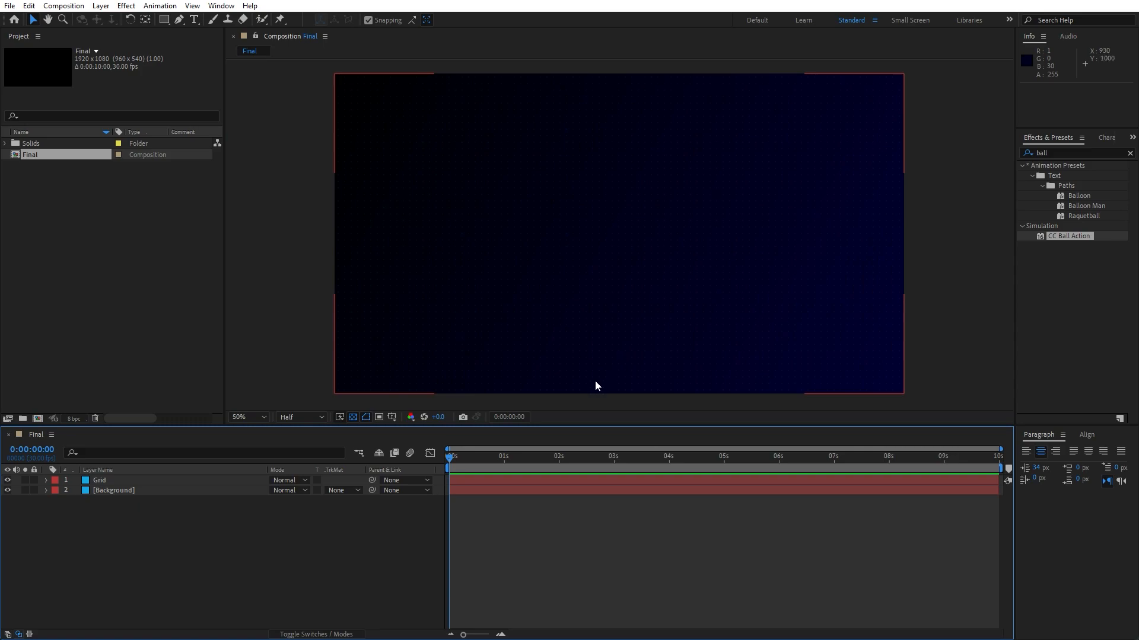
click(111, 481)
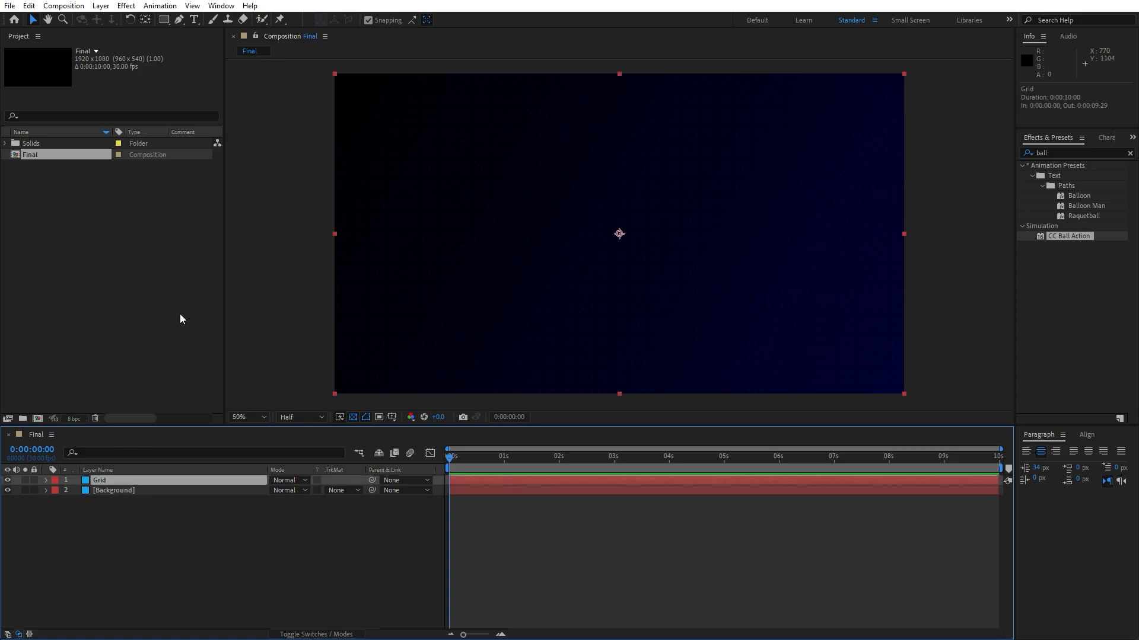
key(ctrl+d)
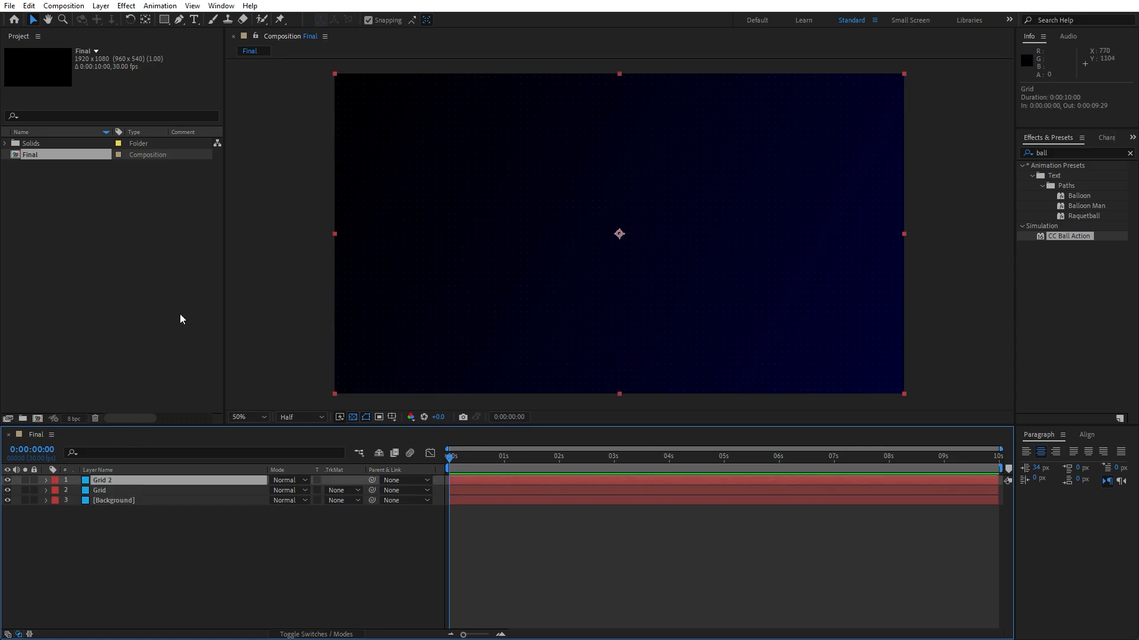
key(Return)
text(Star Burst)
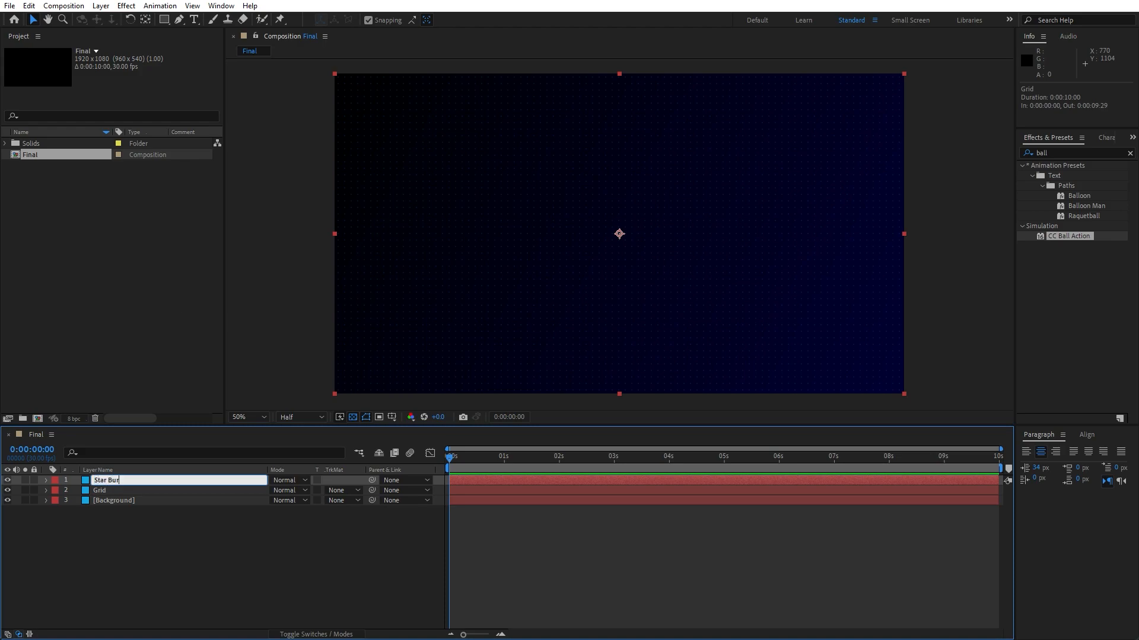
click(212, 512)
click(142, 482)
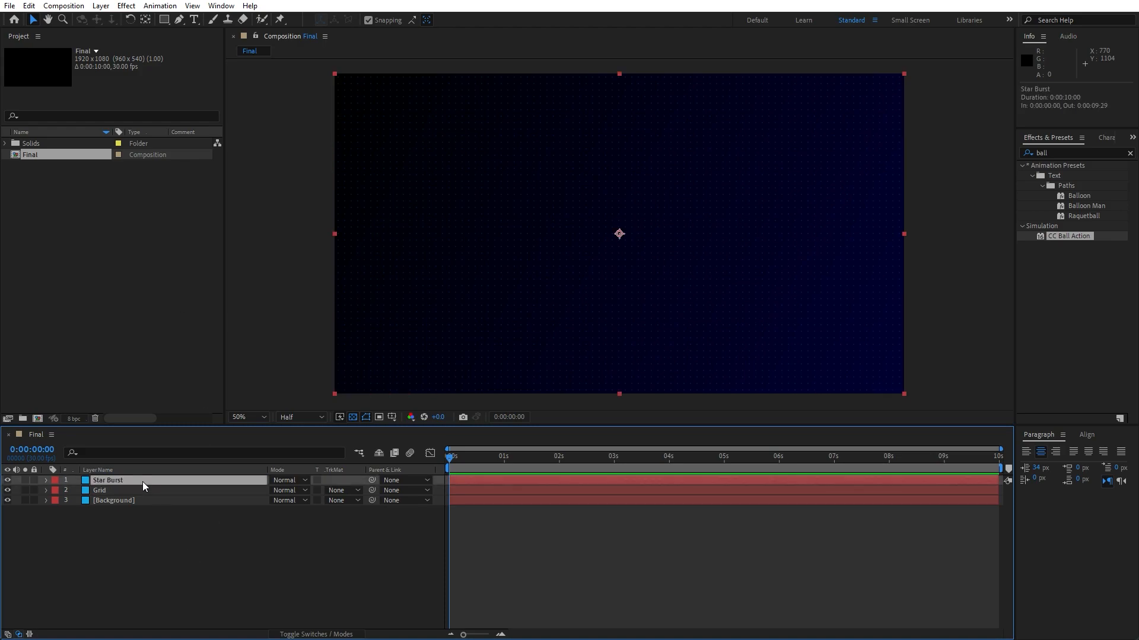
Set both the start and end colors of the Star Burst layer's gradient to white.
key(F3)
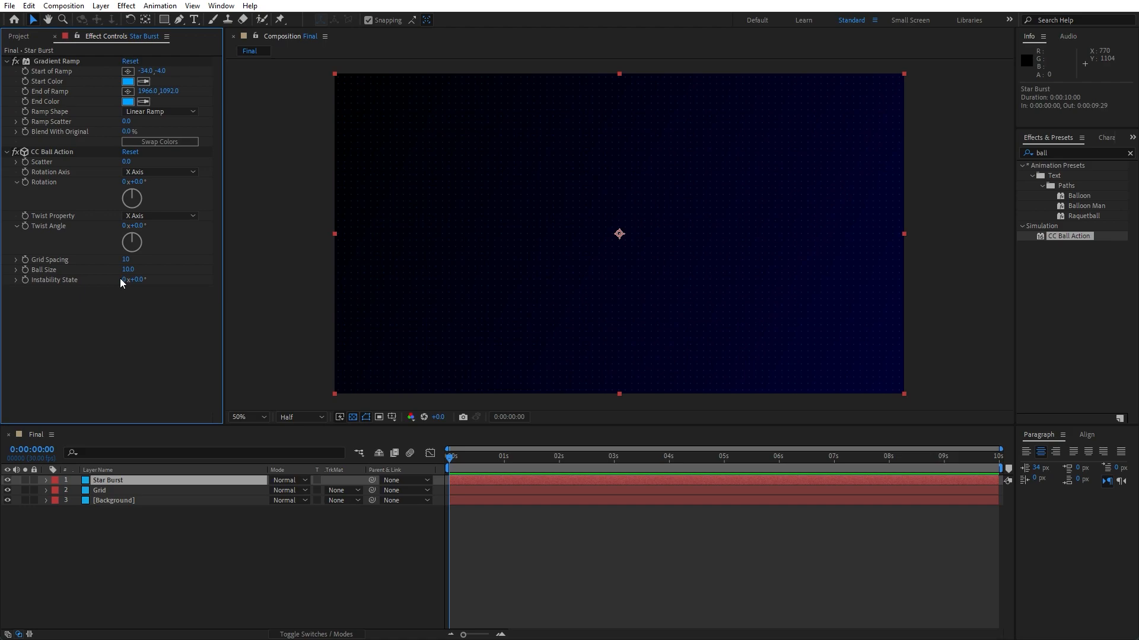
click(128, 83)
drag(200, 276, 131, 229)
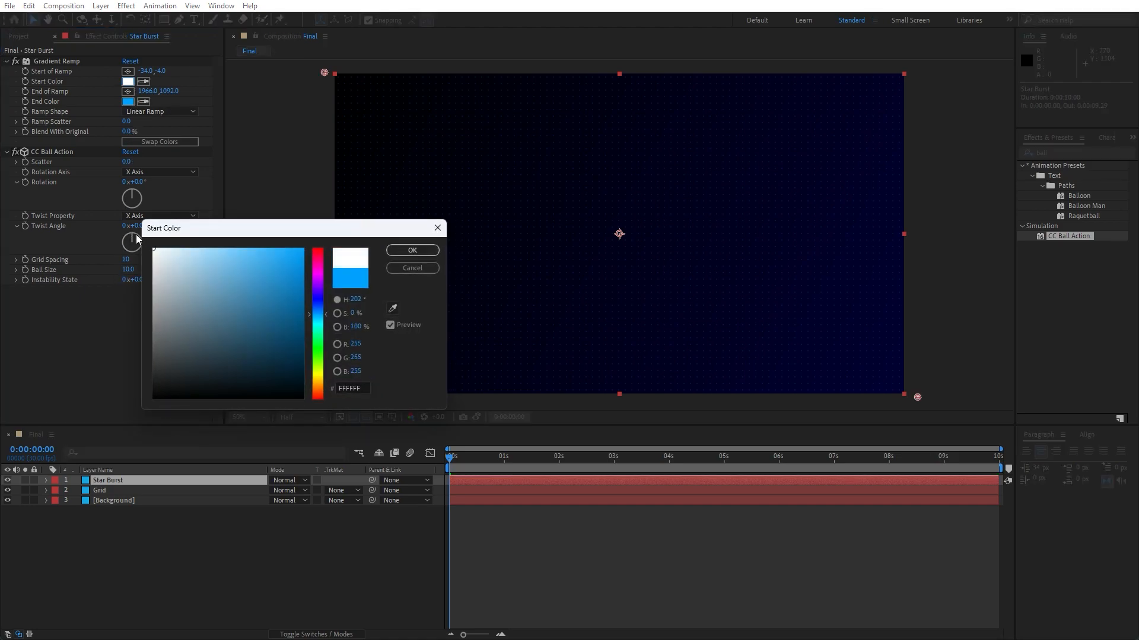
click(431, 247)
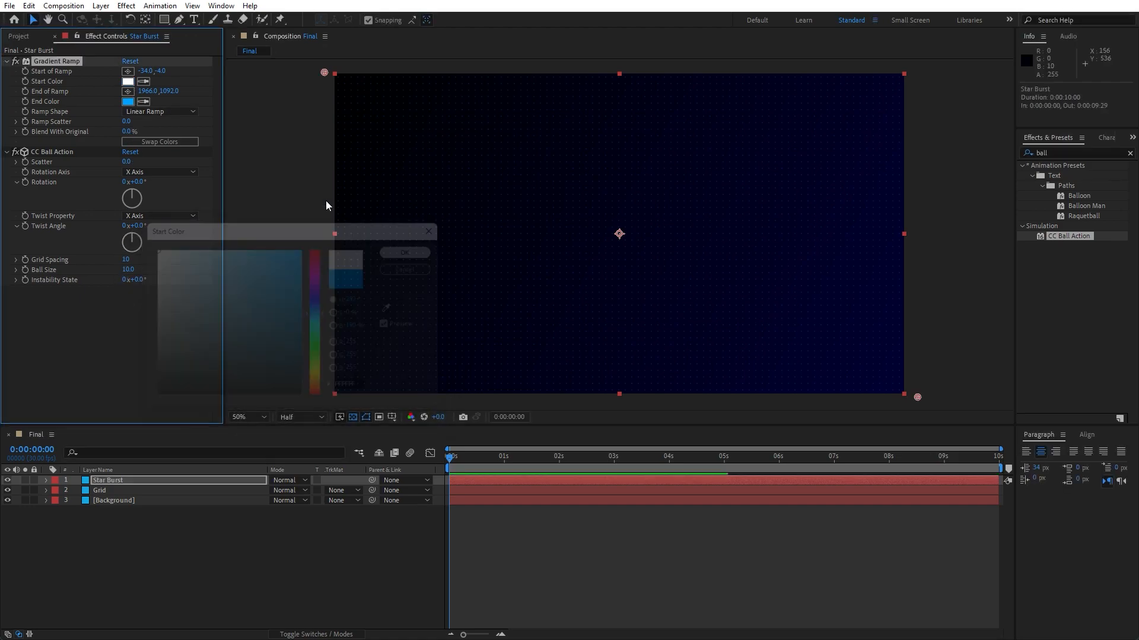
click(130, 102)
drag(253, 326, 109, 229)
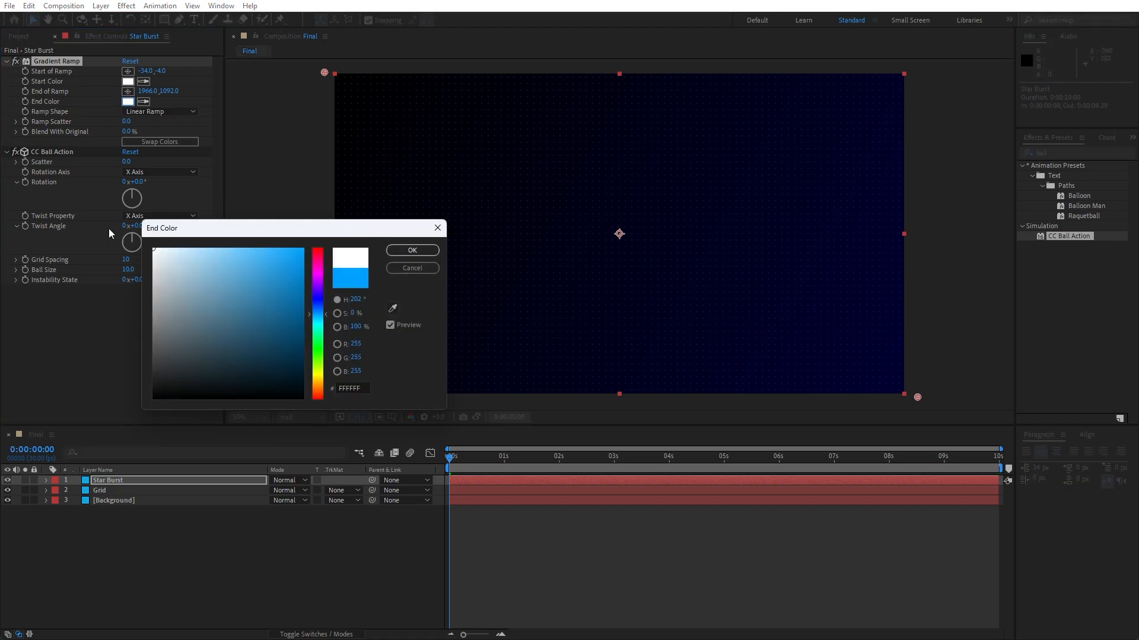
click(407, 251)
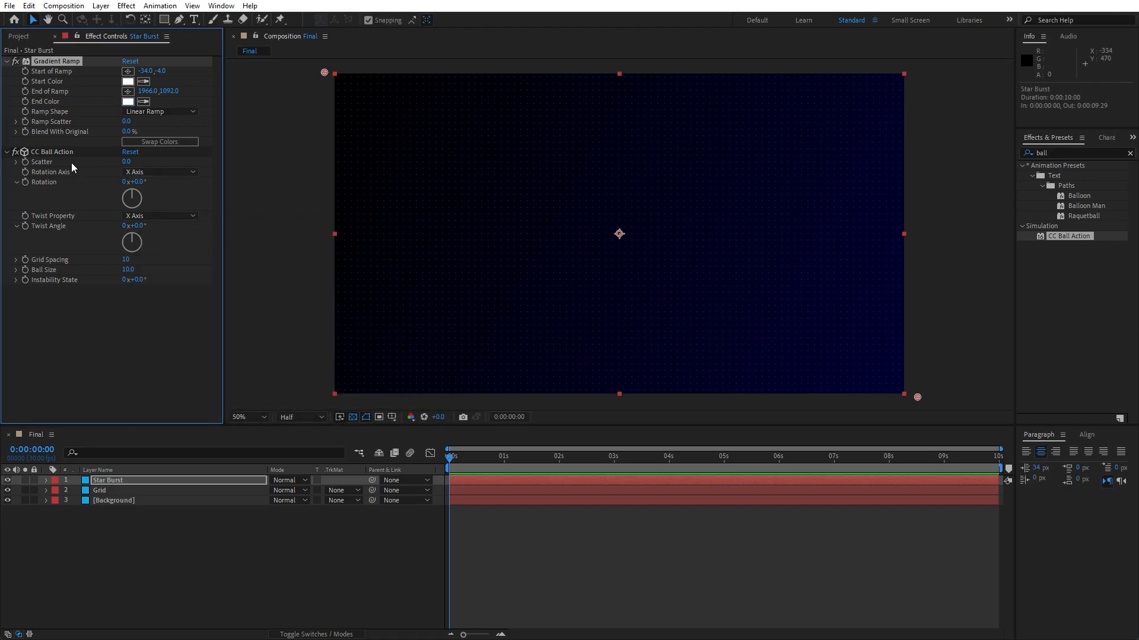
Remove the CC Ball Action effect from the Star Burst layer.
click(59, 153)
key(Delete)
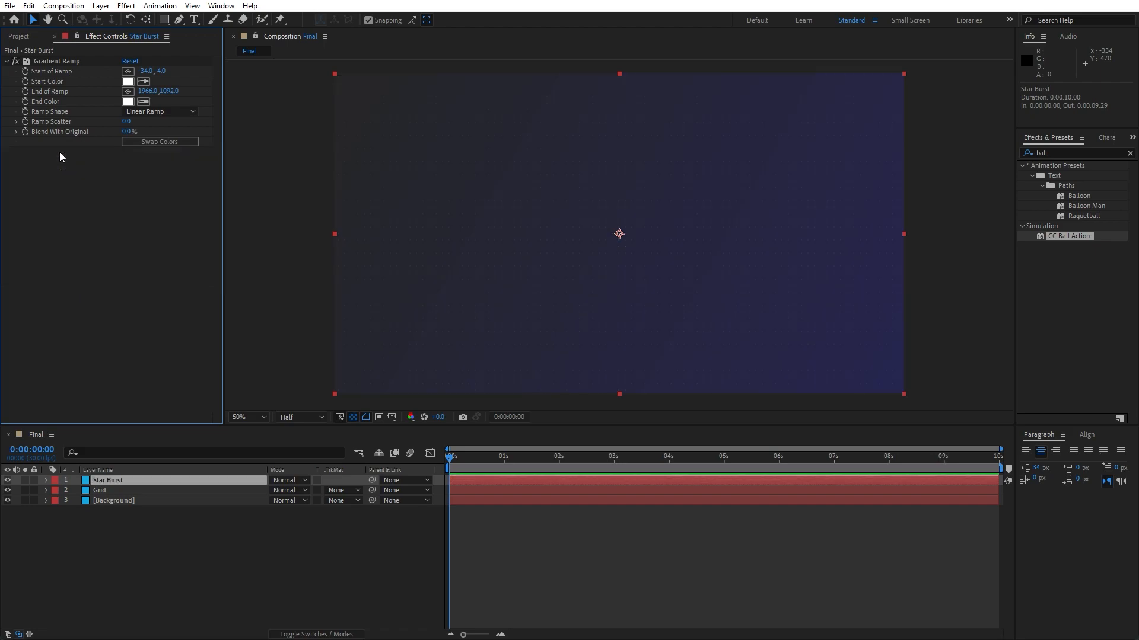
drag(1069, 153, 961, 148)
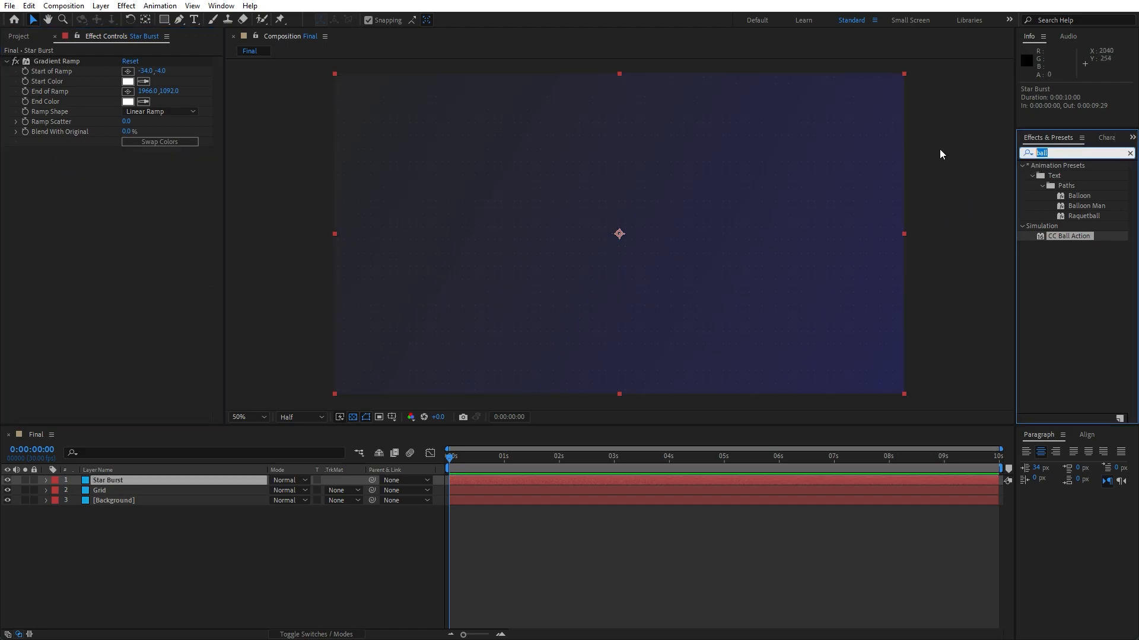
Apply the CC Star Burst effect to the Star Burst layer.
text(star bur)
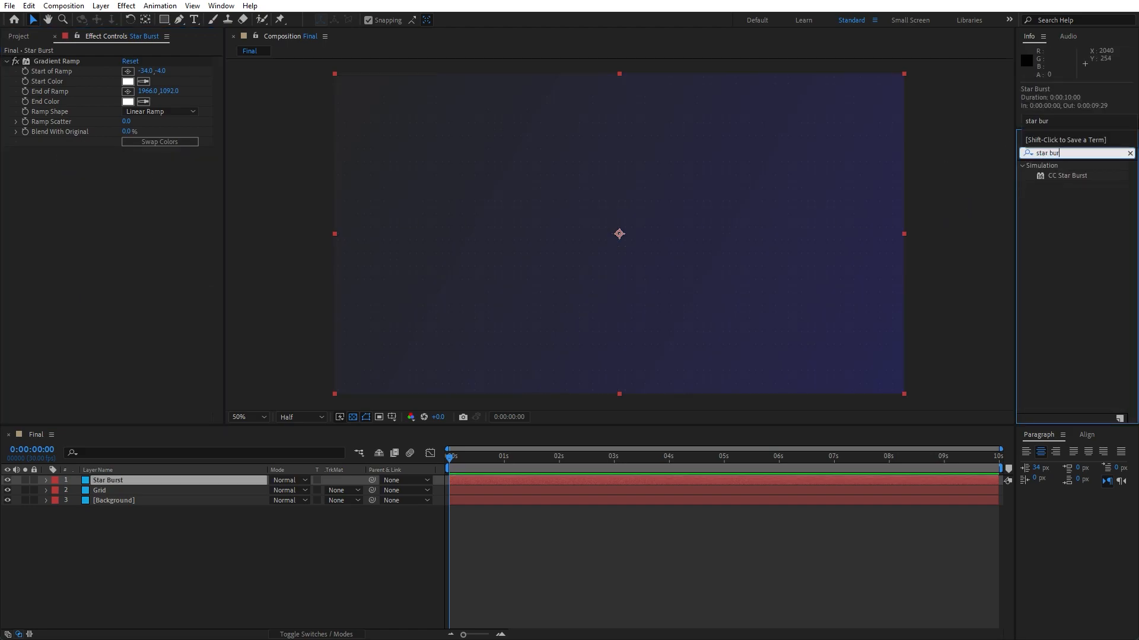
drag(1065, 176, 169, 476)
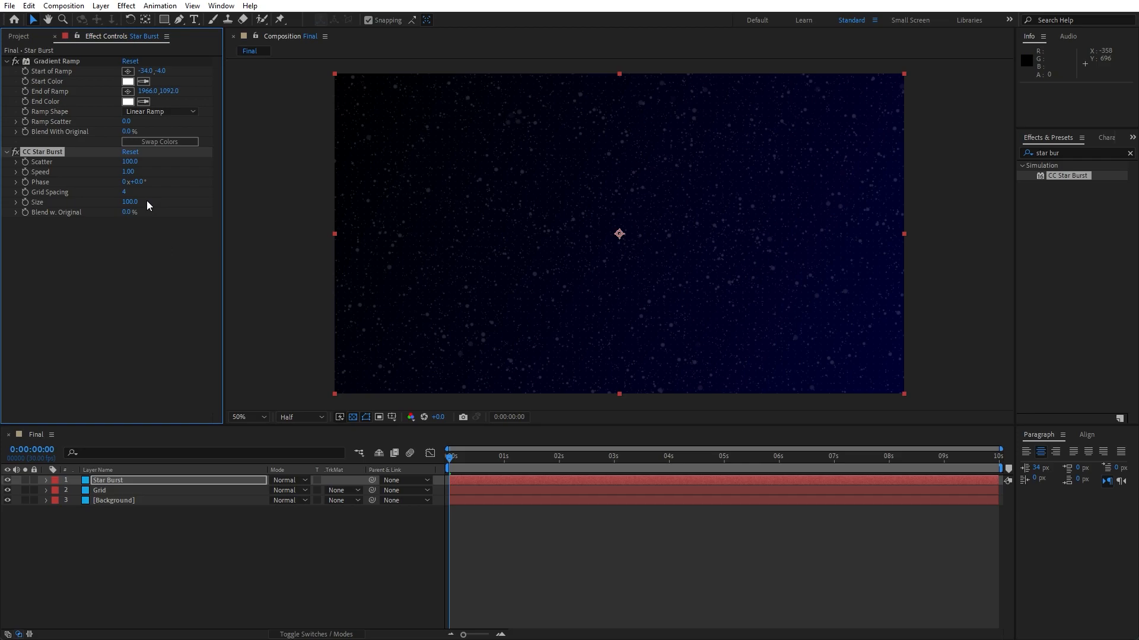
Set the CC Star Burst Scatter to 500 and Speed to -0.15.
text(500)
click(128, 172)
text(-0.15)
click(98, 389)
Set the Star Burst layer's opacity to 40%.
click(120, 479)
key(t)
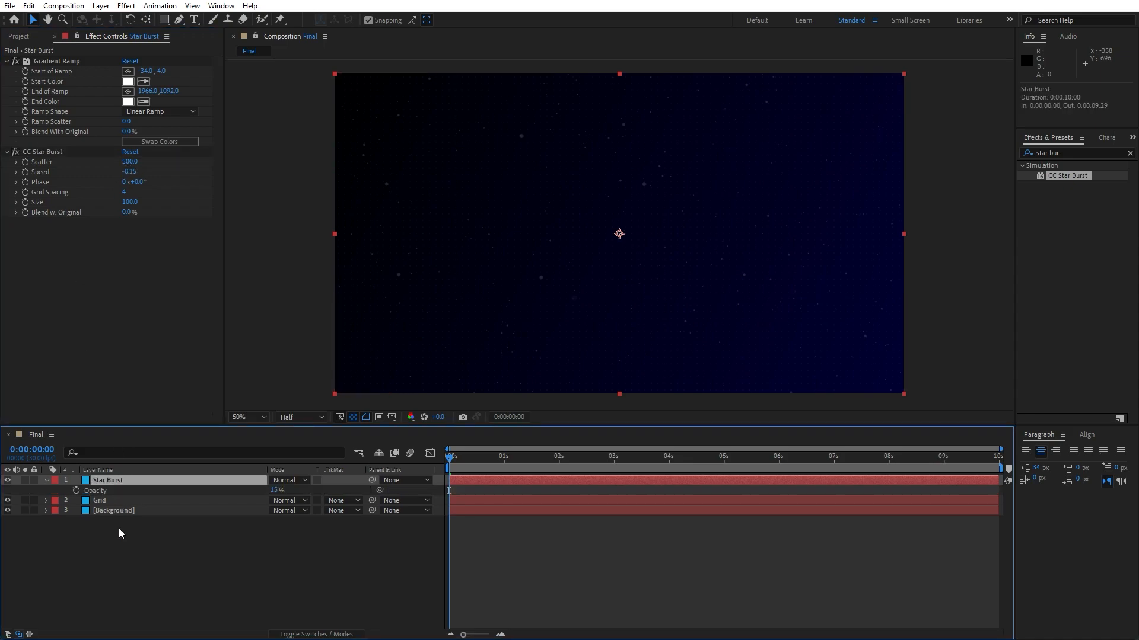
drag(276, 490, 287, 491)
click(289, 491)
text(40)
click(270, 553)
Play back the composition to preview the moving star burst.
click(484, 463)
key(space)
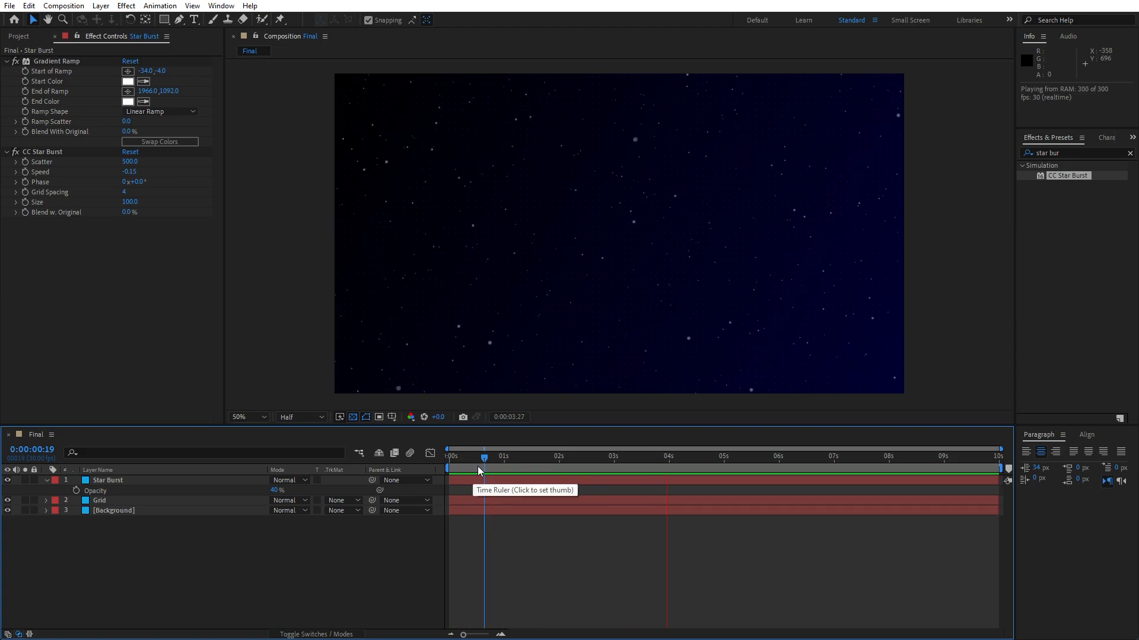
drag(606, 460, 613, 461)
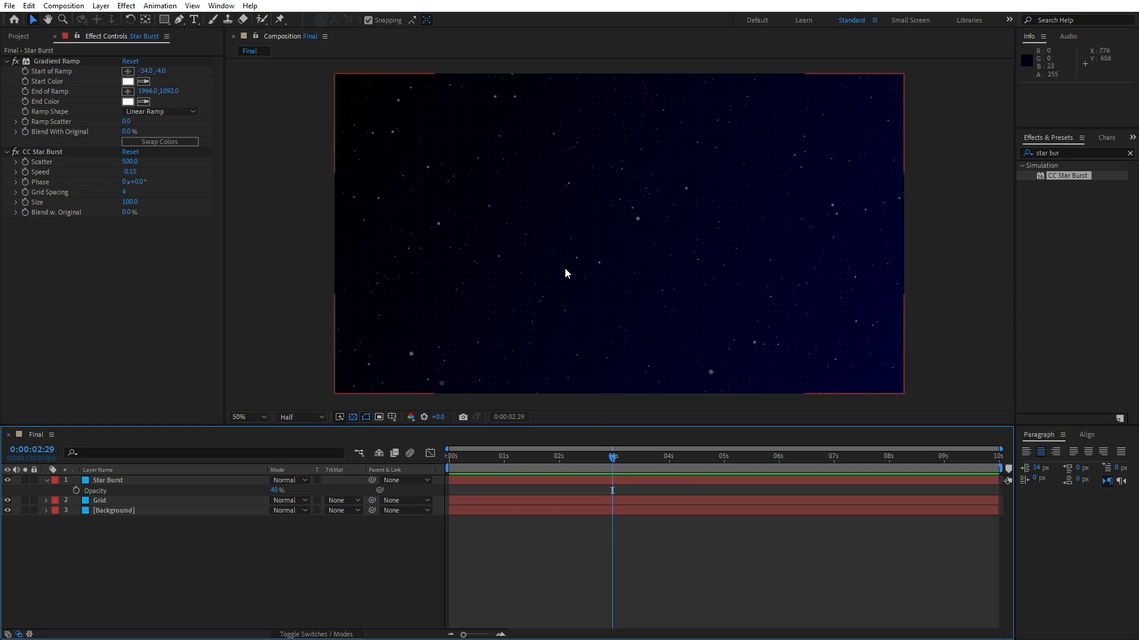
Create a text layer in the composition reading NEON GLOW.
click(194, 20)
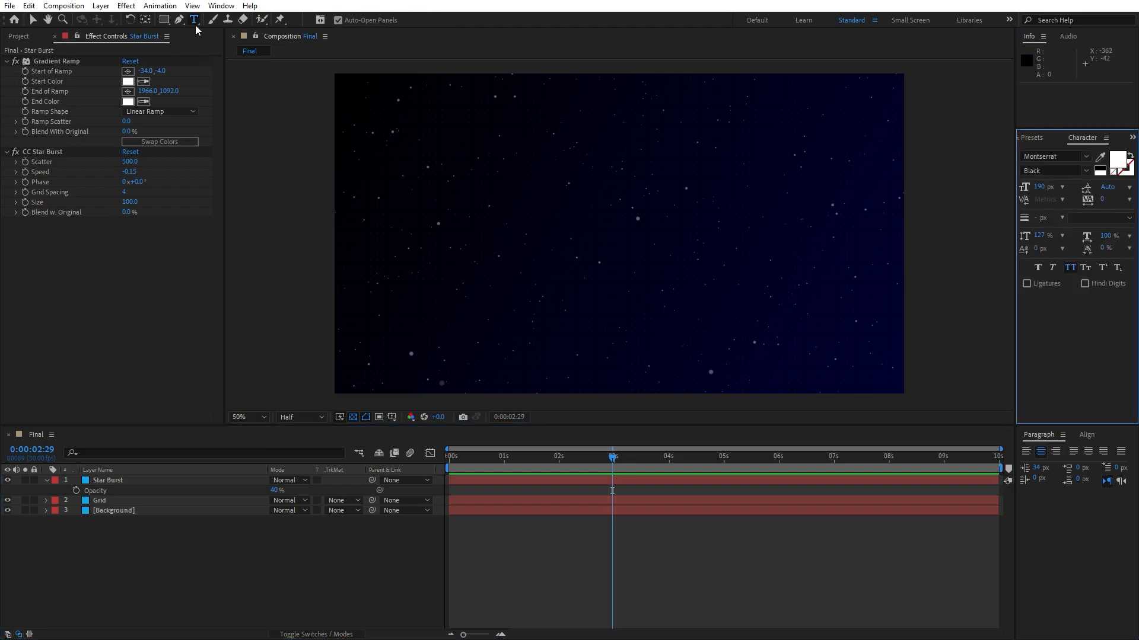
click(555, 264)
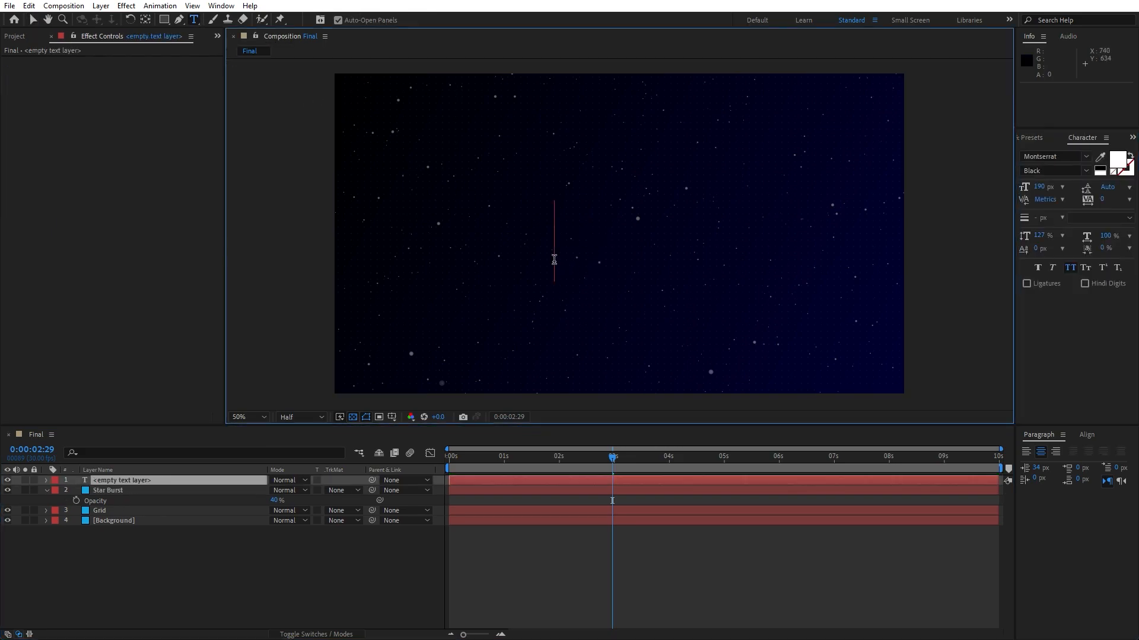
text(NEO)
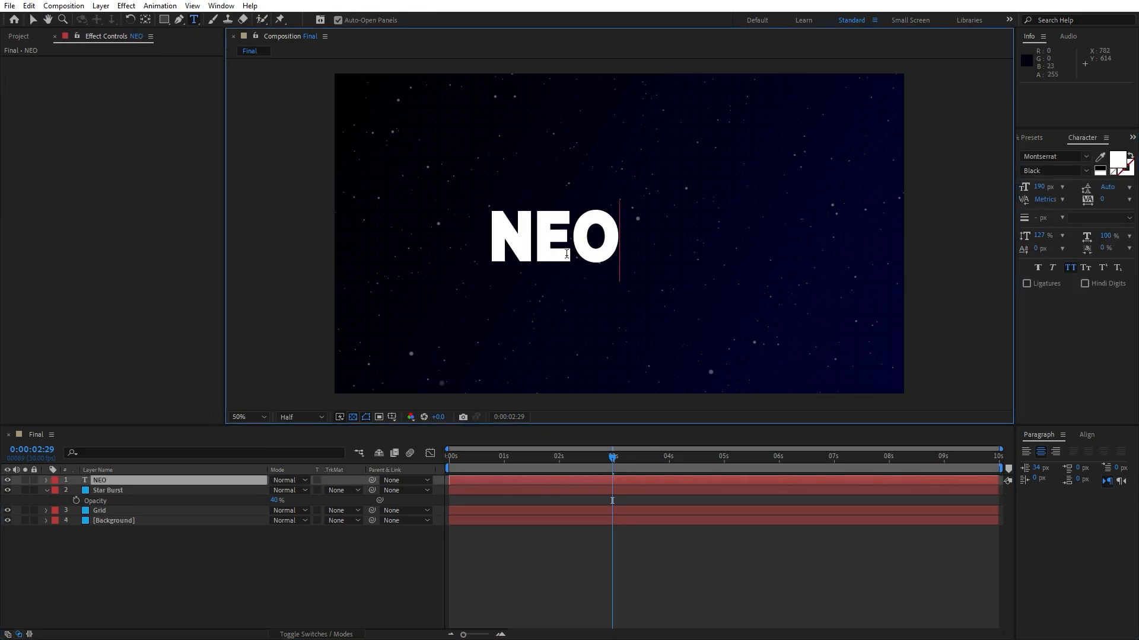
text(N GLOW)
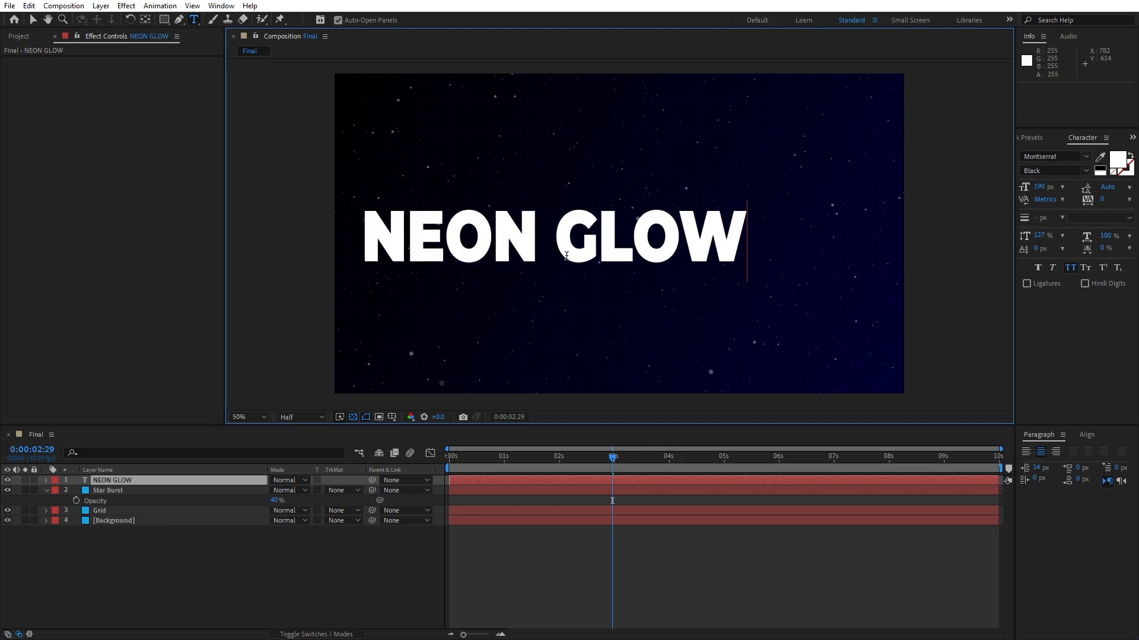
Center the NEON GLOW text layer horizontally in the composition.
click(134, 504)
click(457, 482)
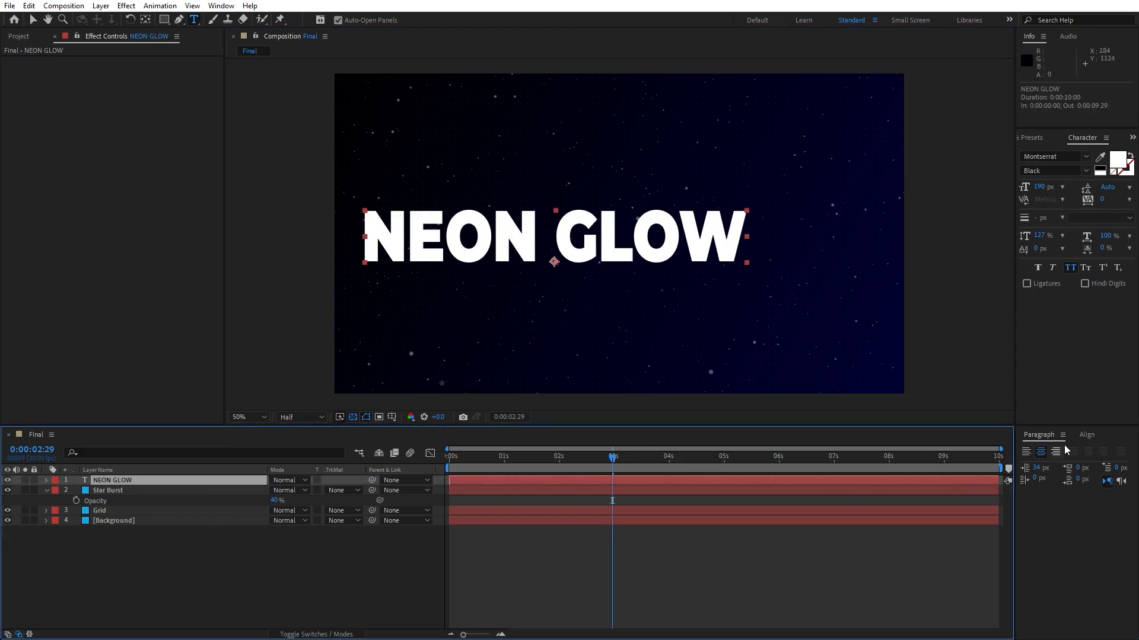
click(1087, 434)
click(1047, 466)
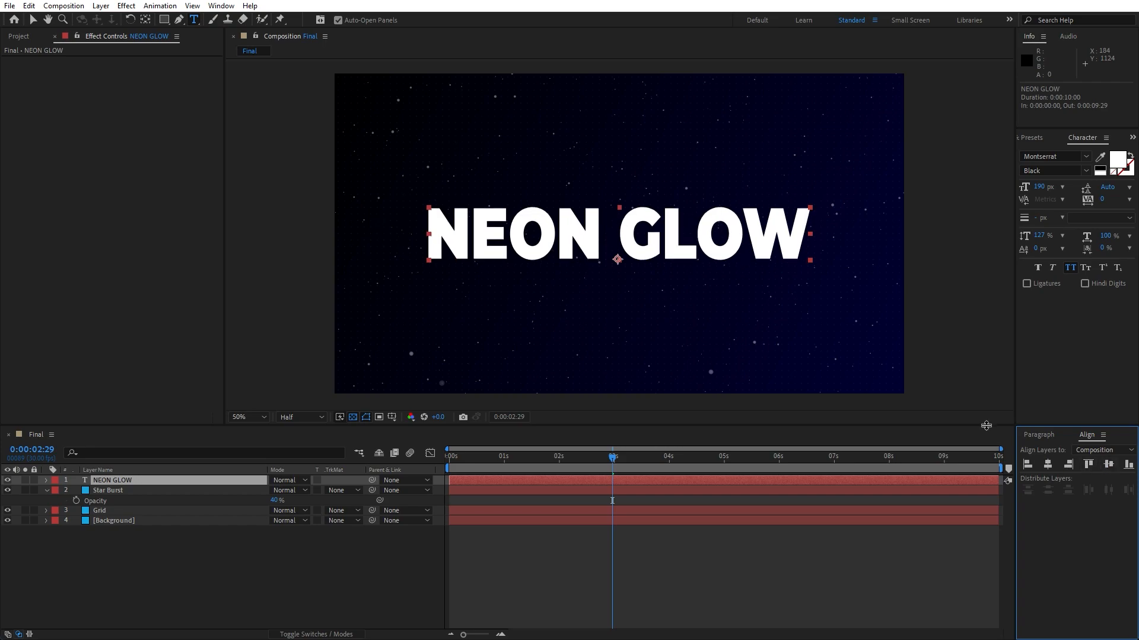
Swap the text's fill and stroke colors so NEON GLOW becomes a white outline.
click(220, 6)
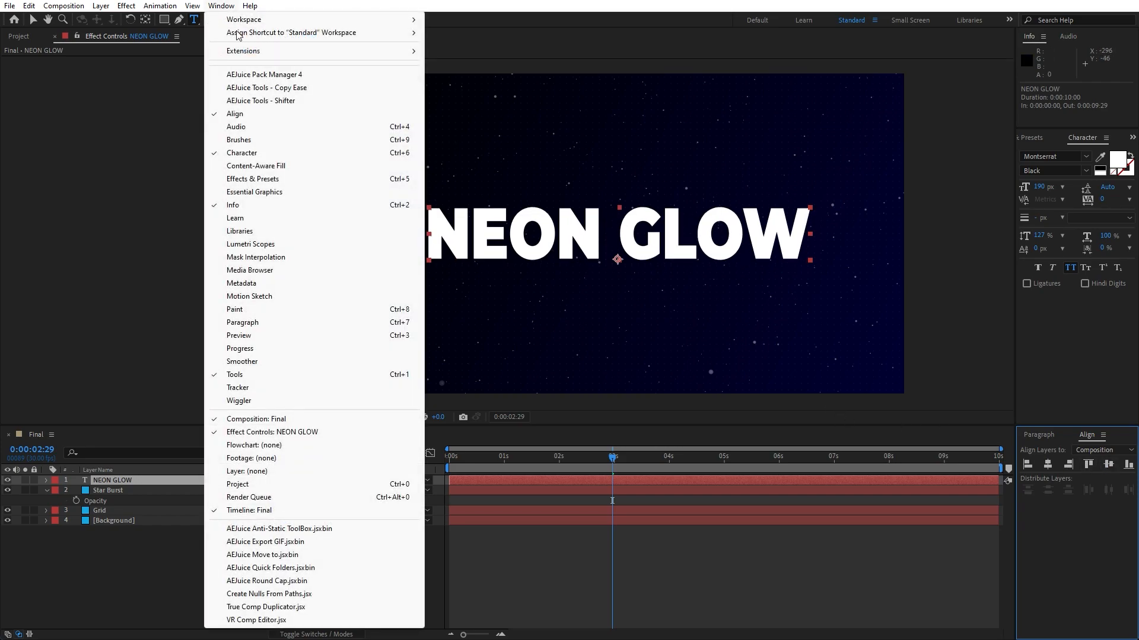
click(116, 525)
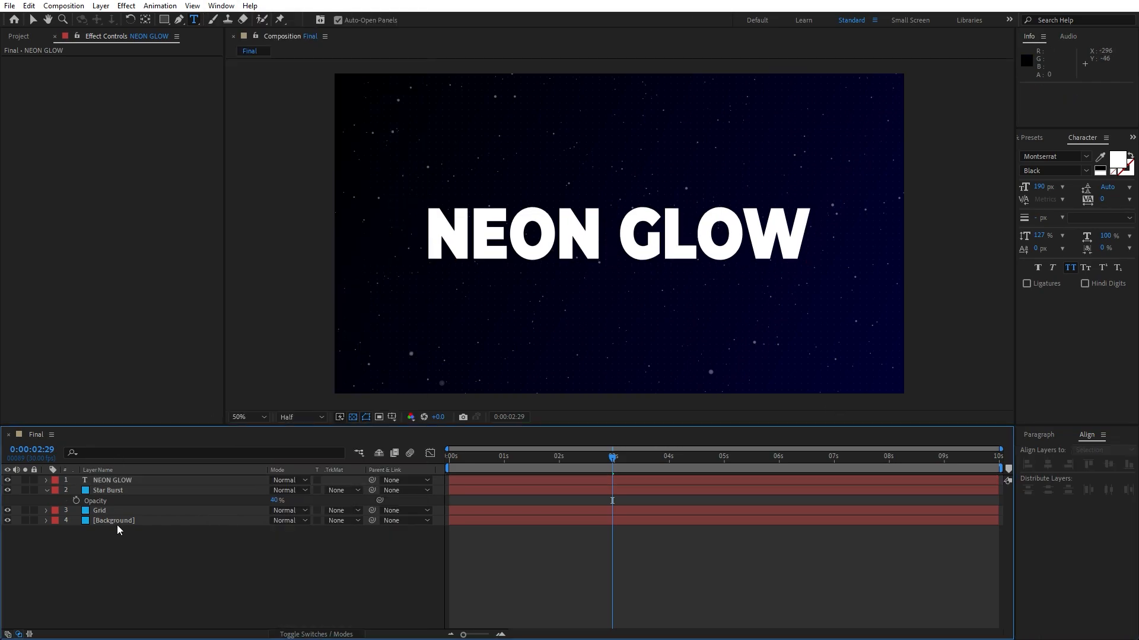
double_click(117, 482)
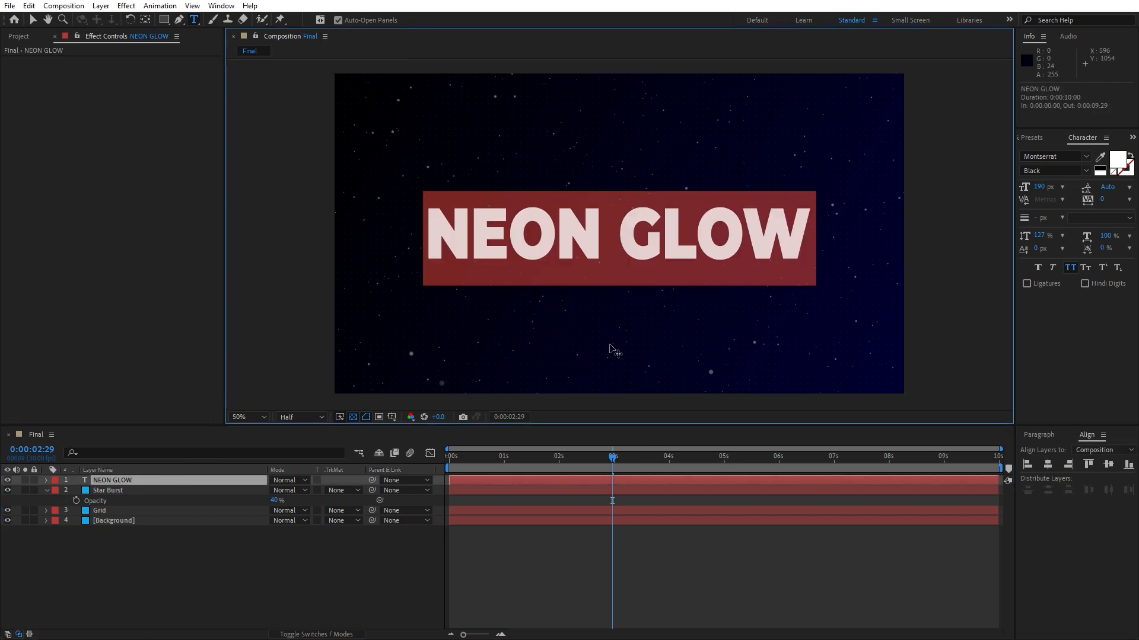
click(1131, 158)
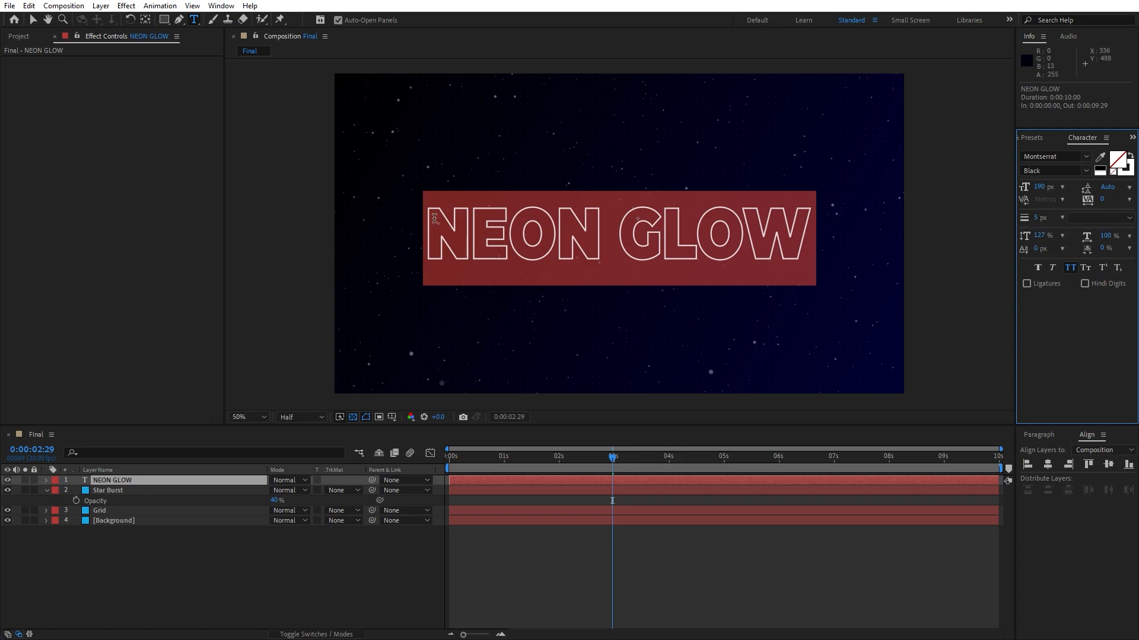
click(277, 573)
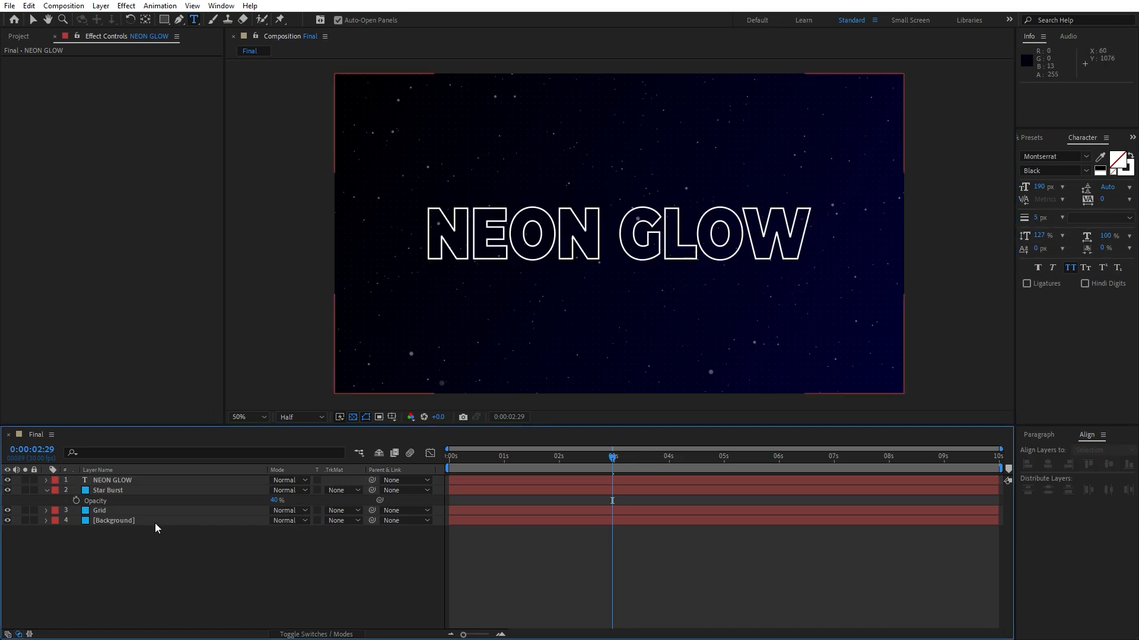
Add an Opacity text animator to the NEON GLOW layer and set its opacity to 0%.
click(46, 491)
click(47, 481)
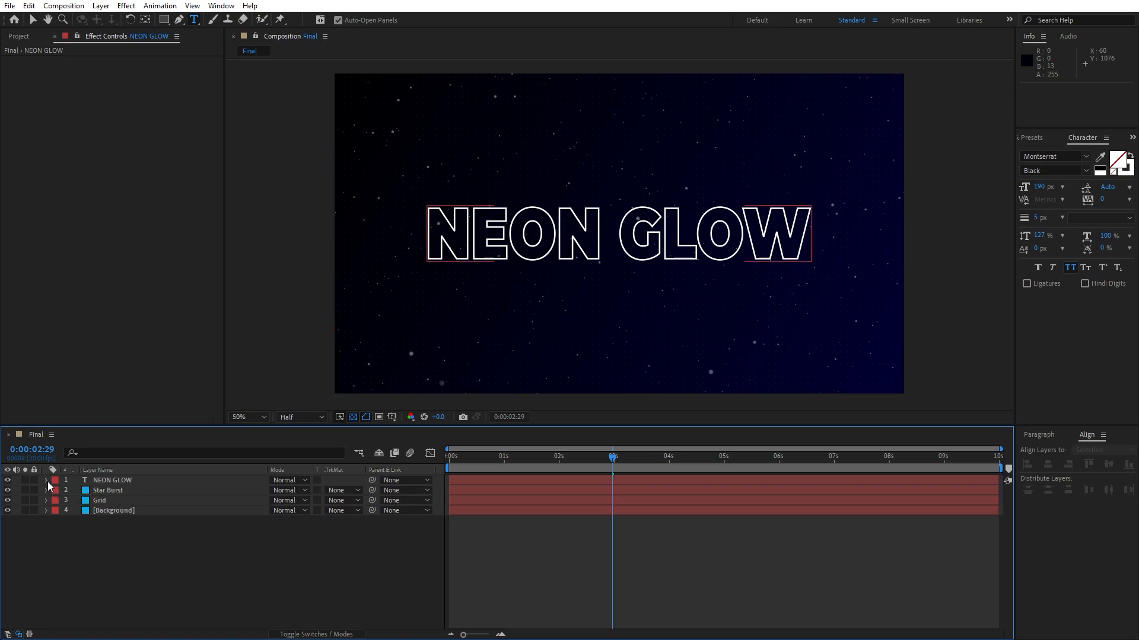
click(46, 480)
click(358, 491)
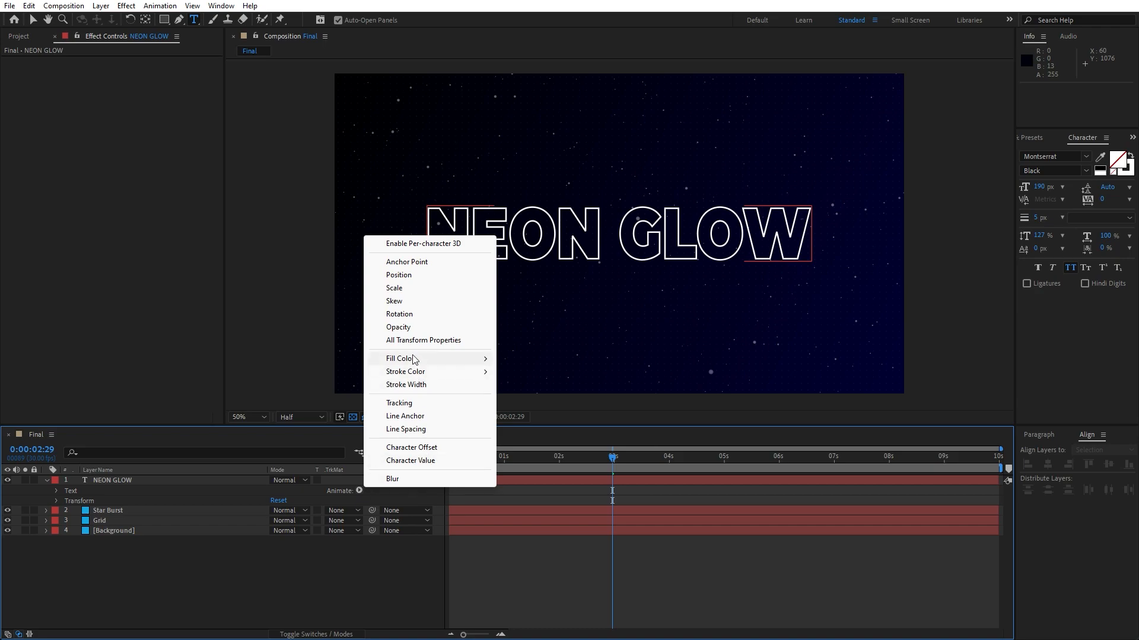
click(397, 327)
click(280, 551)
text(0)
click(231, 523)
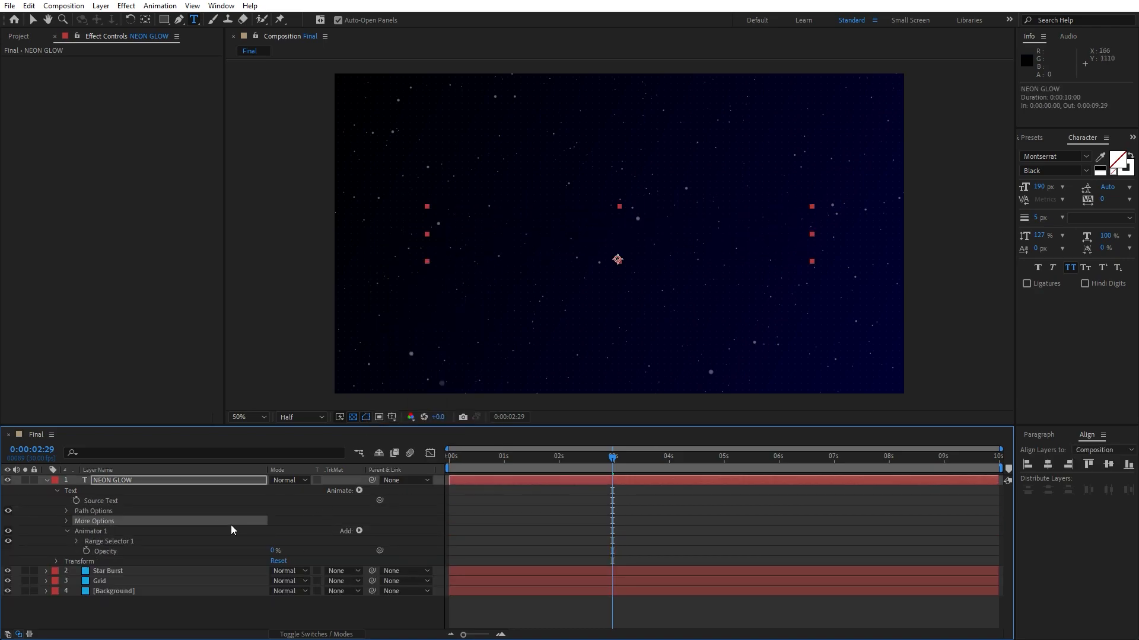
Add a Position property to Animator 1 and set it to 0, 200.
click(360, 532)
mouse_move(414, 536)
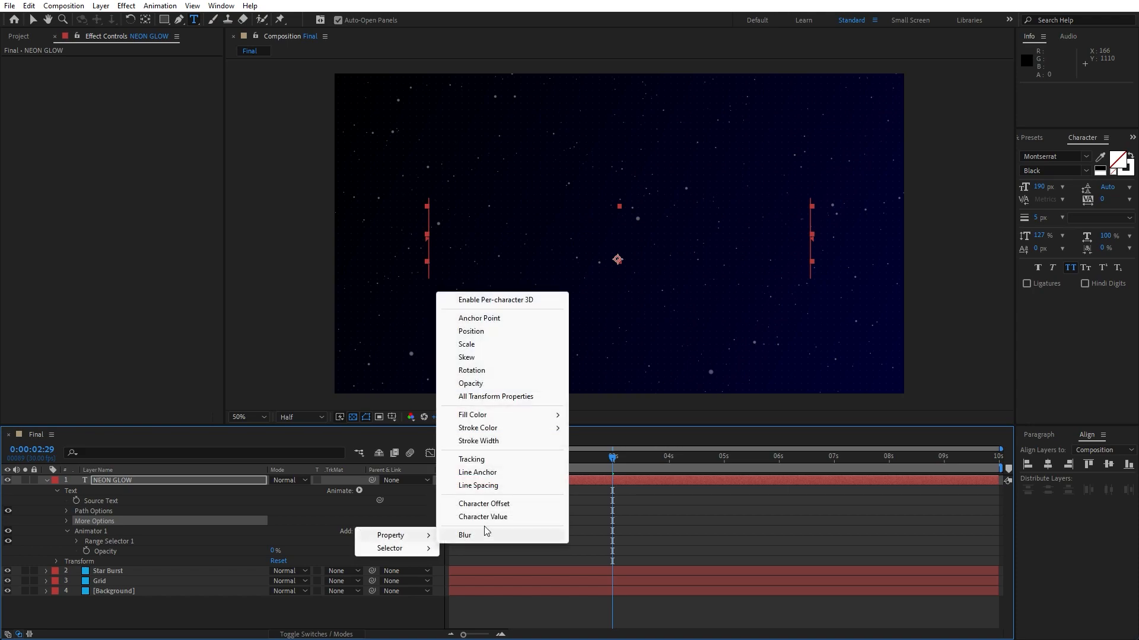
click(485, 333)
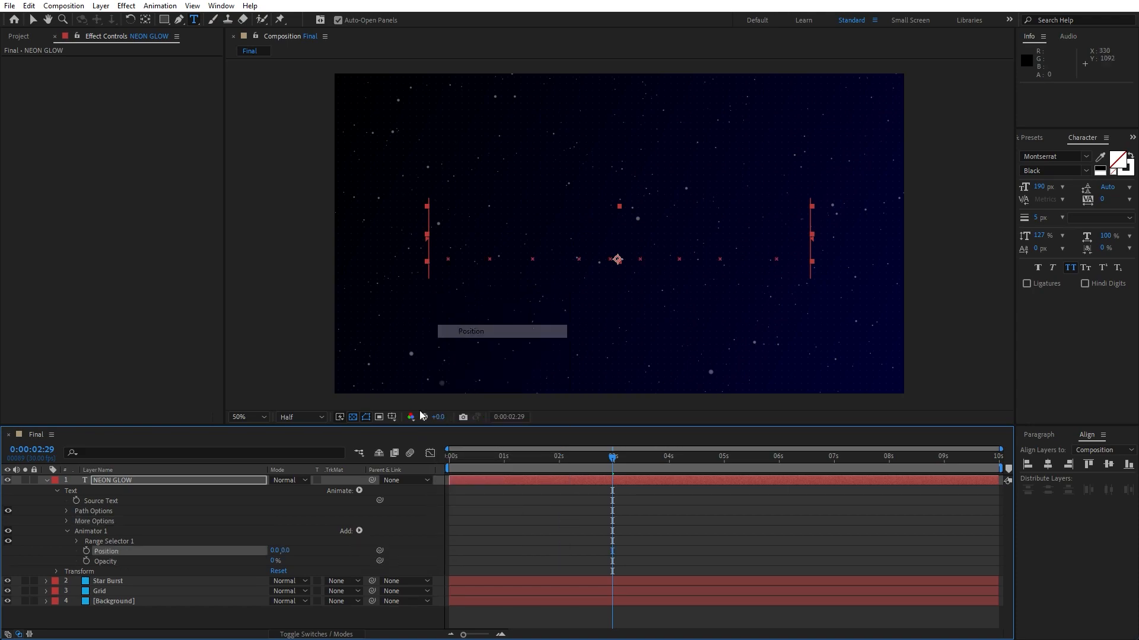
click(286, 551)
text(200)
click(260, 531)
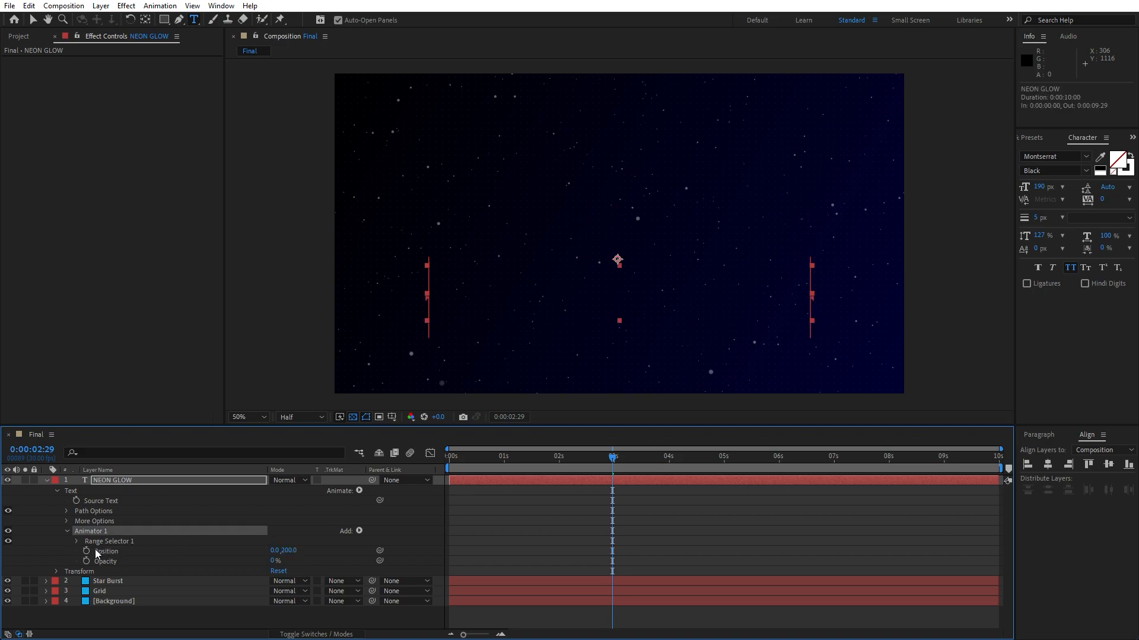
At the start of the timeline, keyframe the Range Selector Offset at -100%.
click(75, 542)
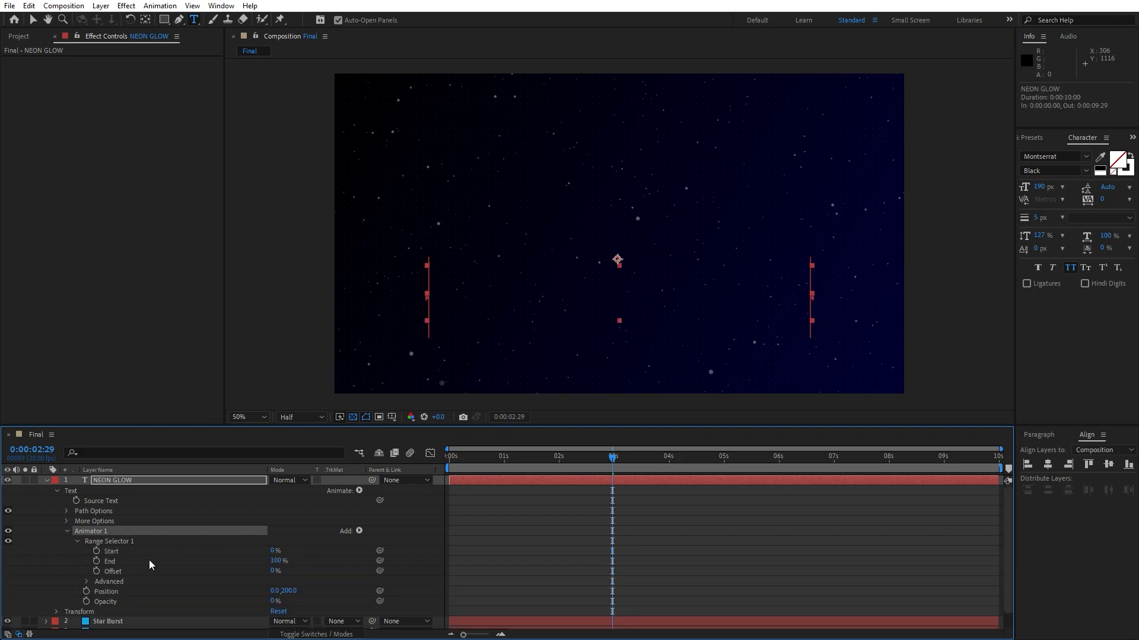
drag(506, 461, 375, 465)
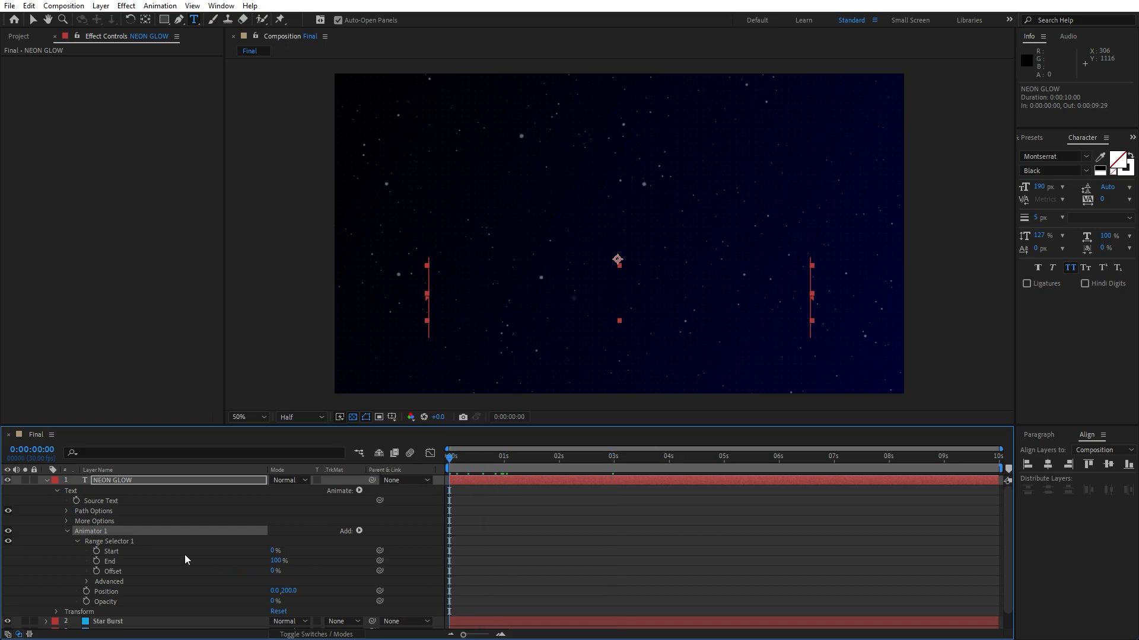
click(96, 572)
click(274, 572)
text(-100)
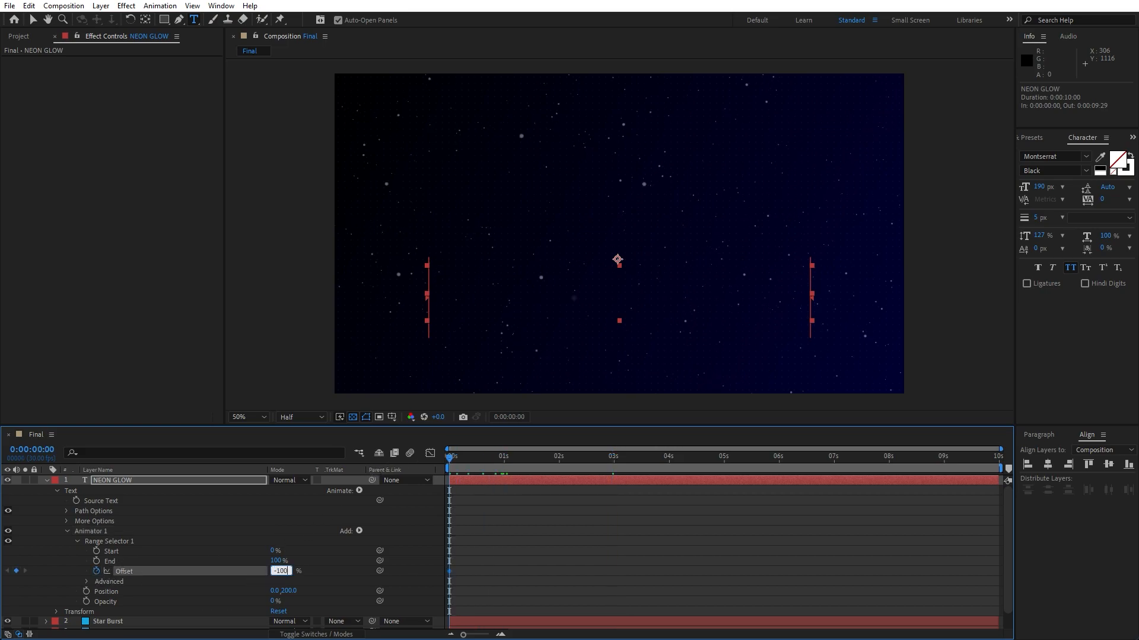
click(228, 562)
At 5 seconds, set the Range Selector Offset keyframe to 100%.
drag(453, 462, 724, 476)
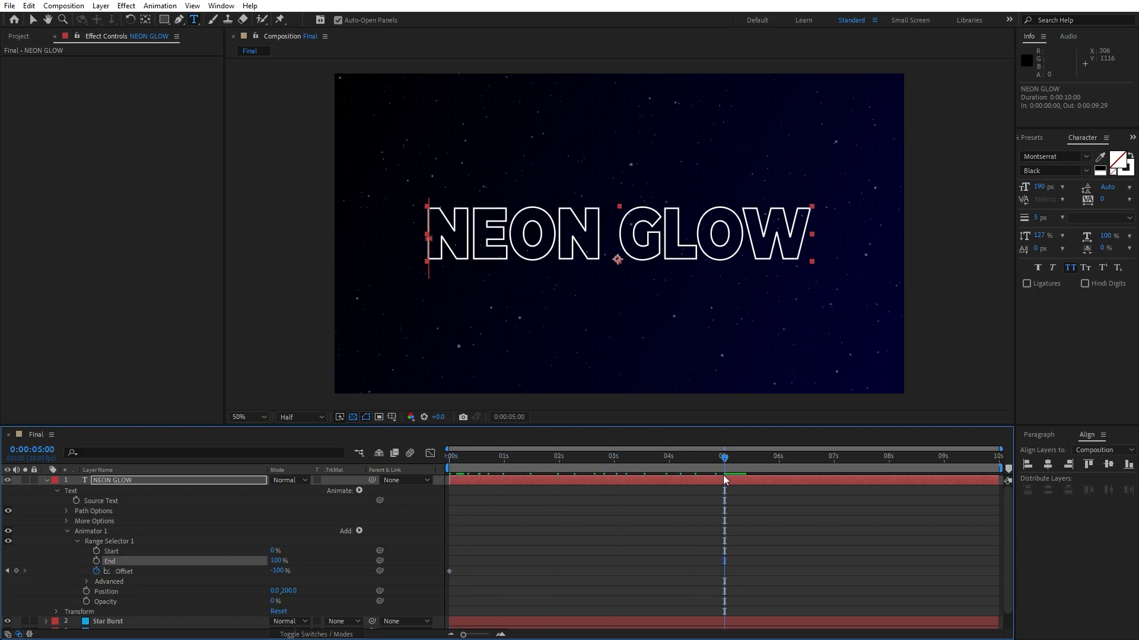
click(278, 571)
text(100)
click(314, 560)
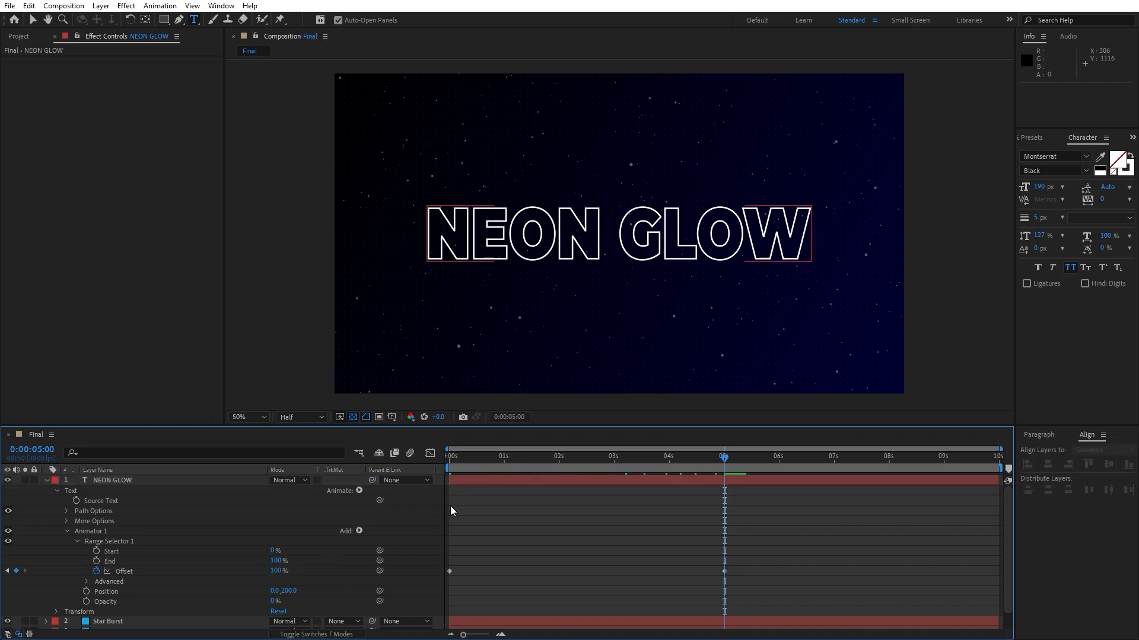
Play back the composition to preview the text reveal.
drag(500, 459, 433, 460)
key(space)
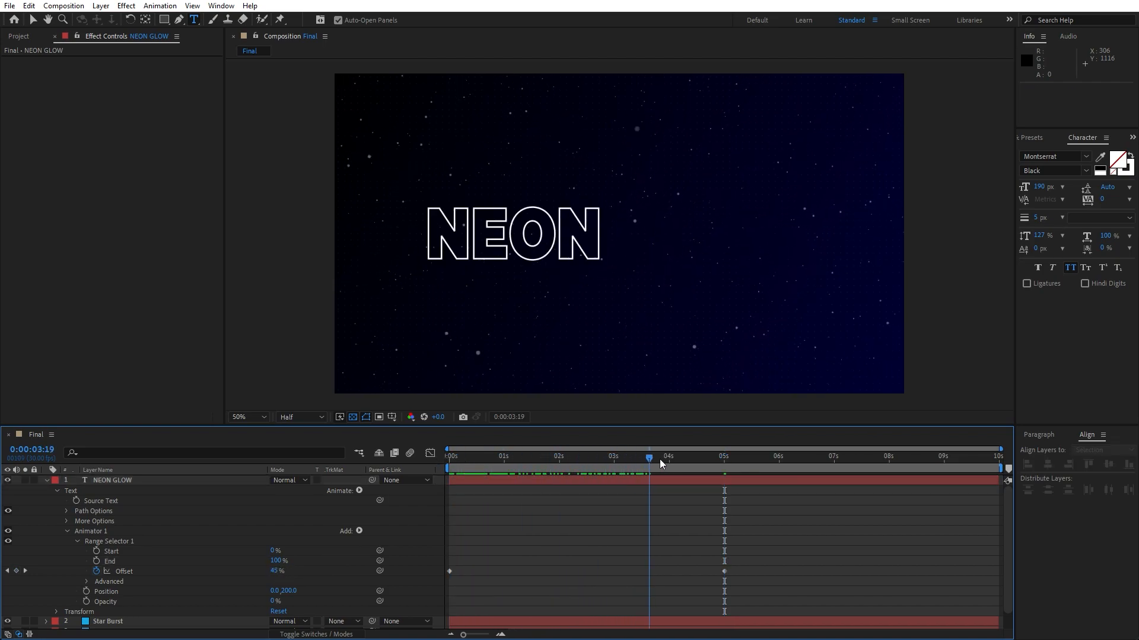
key(space)
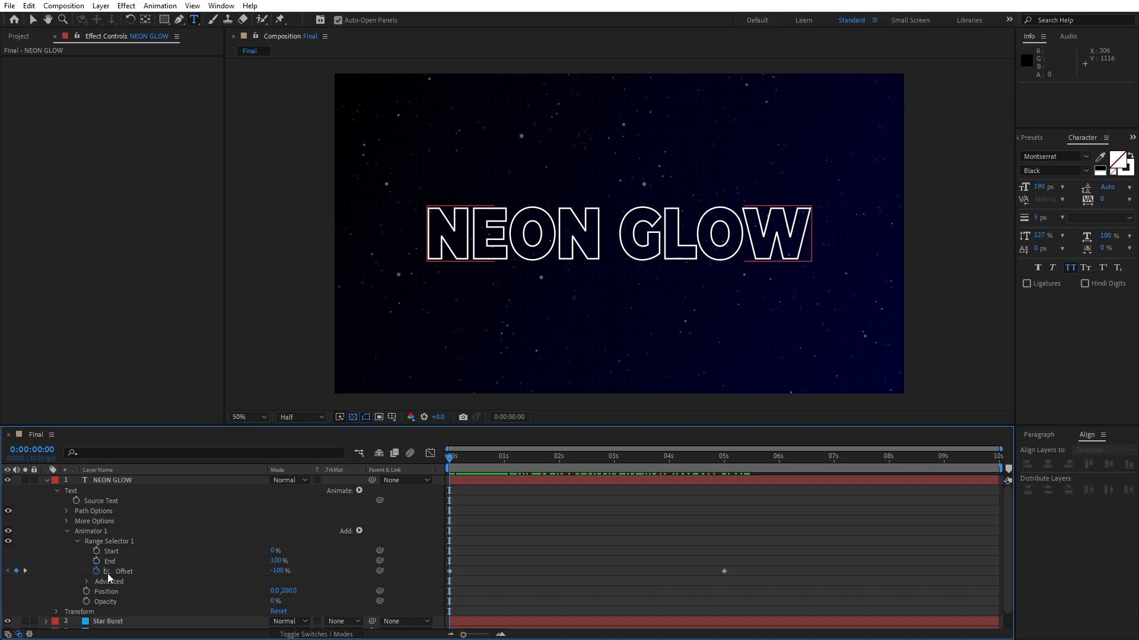
Set the range selector's Shape to Ramp Up with Ease High and Ease Low at 50%.
click(86, 582)
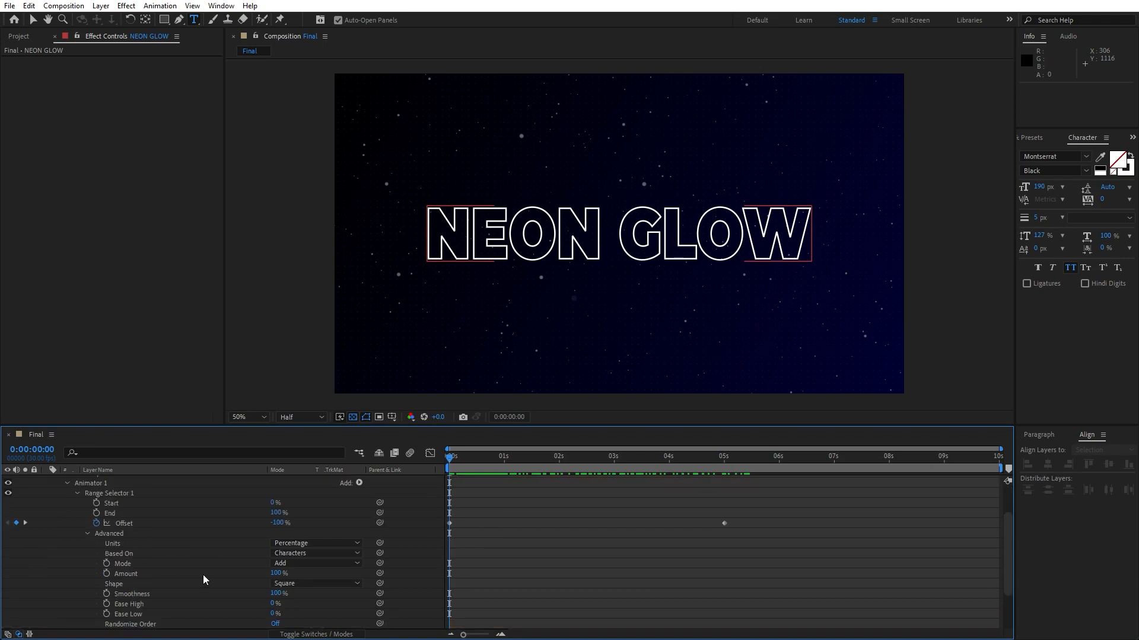
click(290, 583)
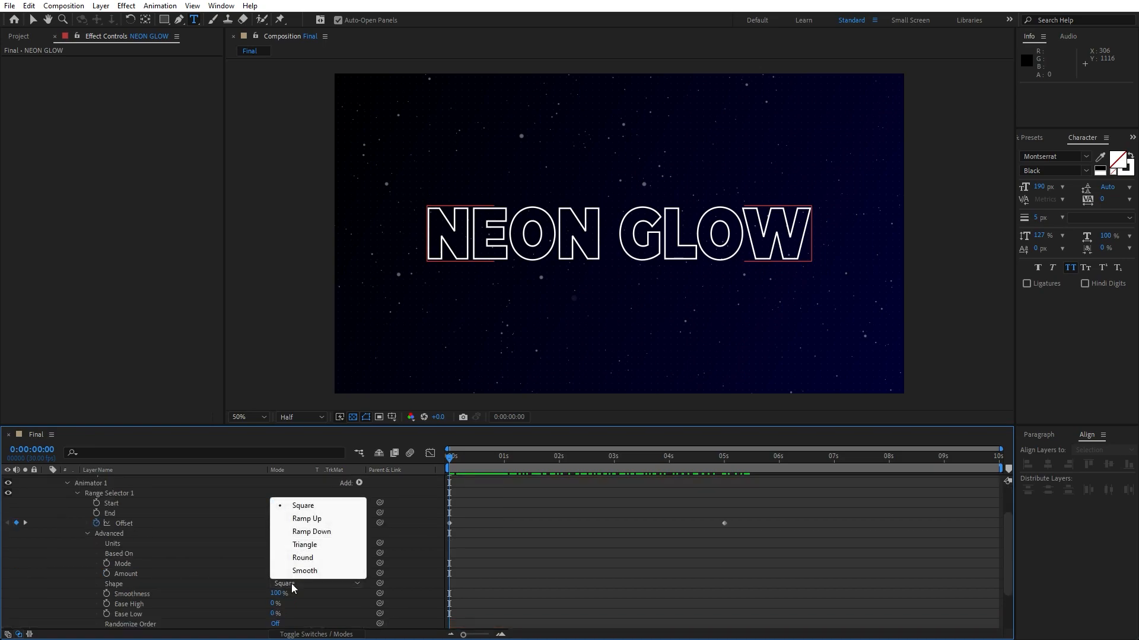
click(325, 521)
click(274, 594)
text(50)
key(Tab)
text(50)
key(Return)
Turn on Randomize Order for the range selector.
drag(500, 460, 578, 468)
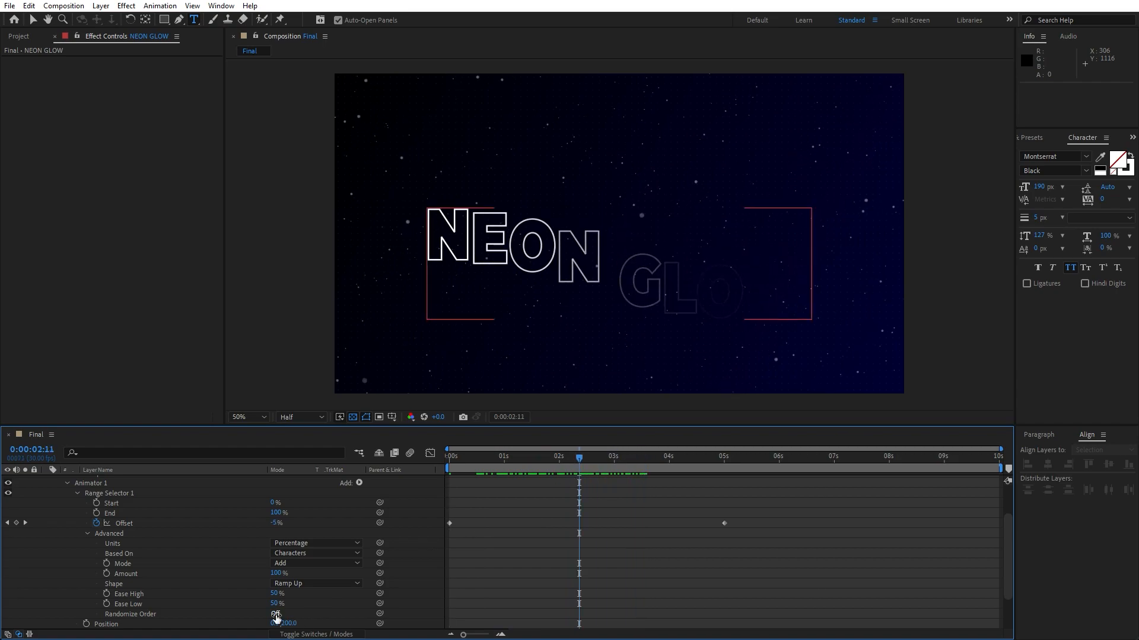
click(275, 614)
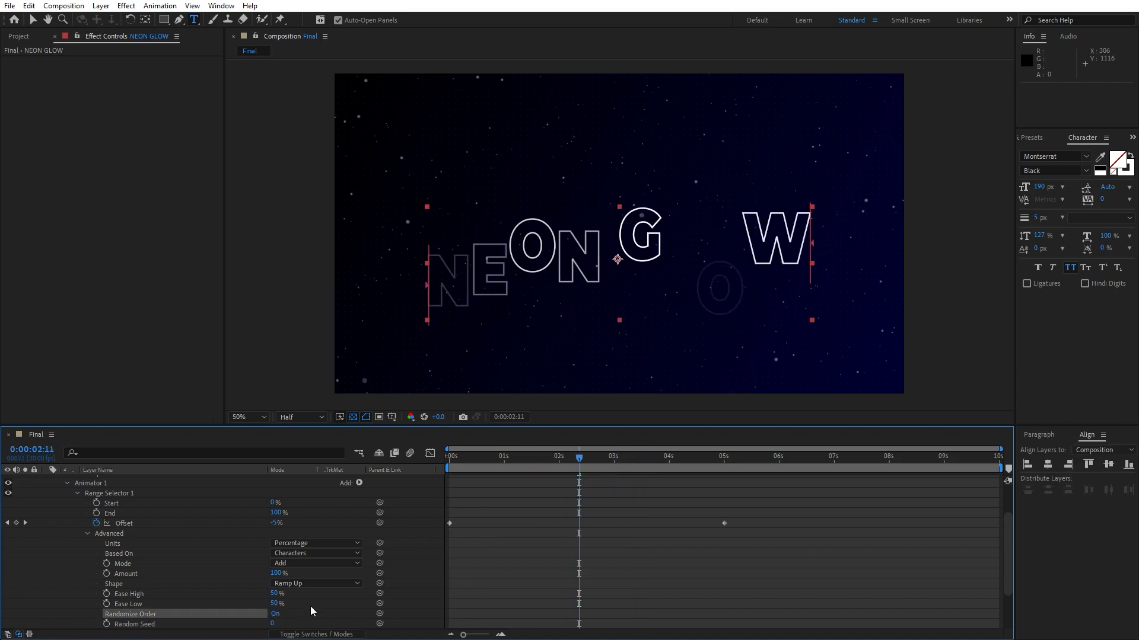
key(space)
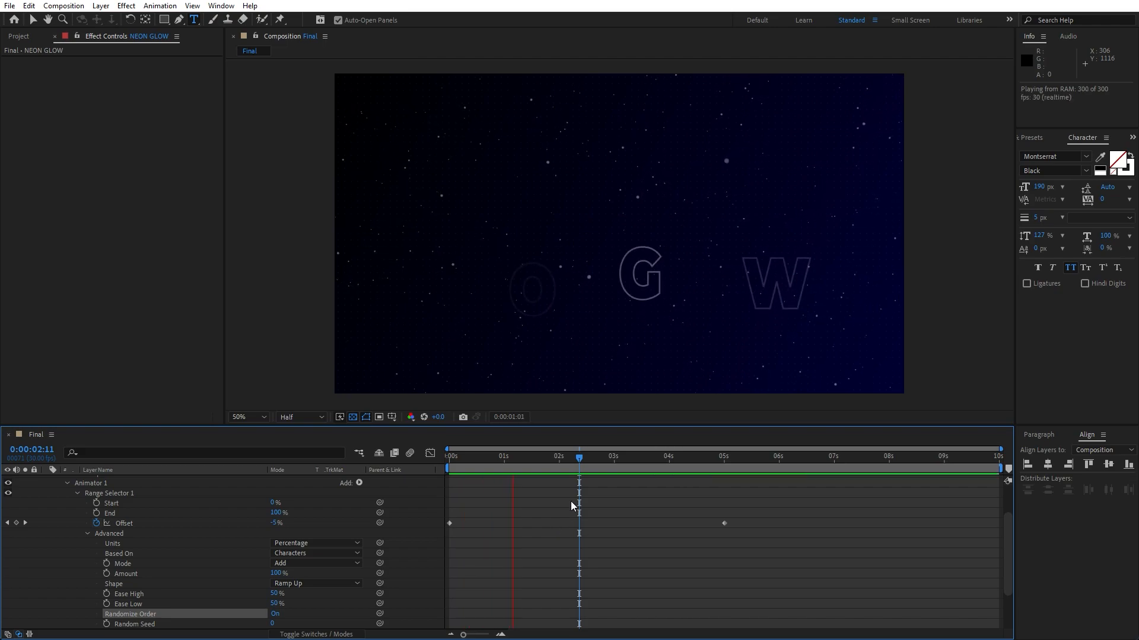
Apply Easy Ease to both Offset keyframes.
drag(583, 460, 528, 481)
drag(793, 556, 393, 478)
key(F9)
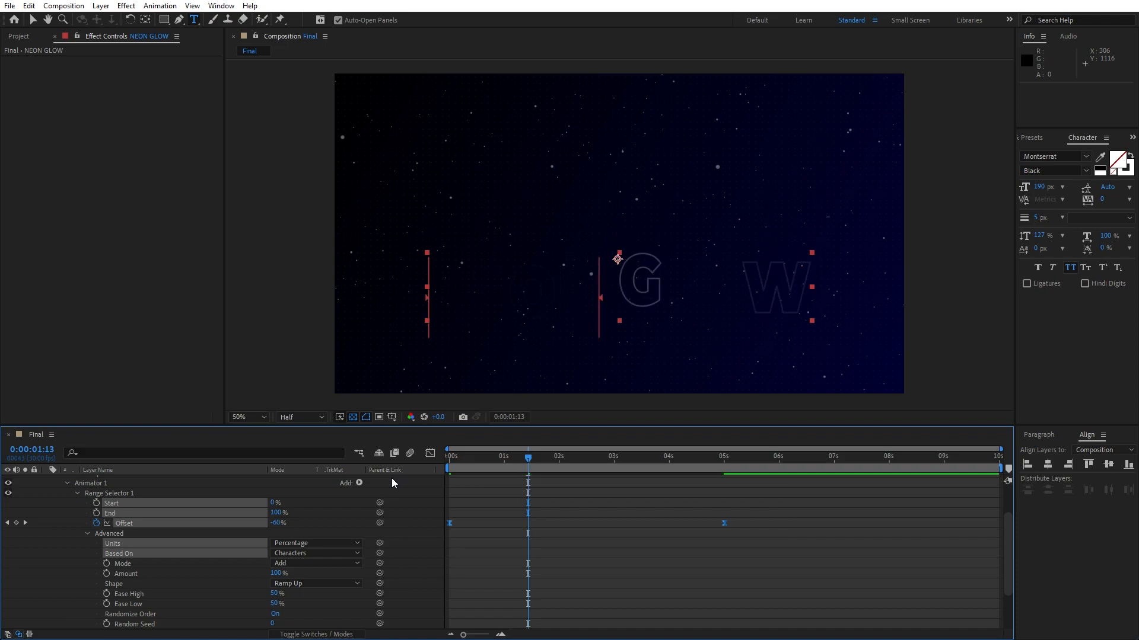
Reshape the Offset speed curve in the Graph Editor and preview the text reveal.
click(429, 454)
drag(719, 579, 574, 600)
click(431, 455)
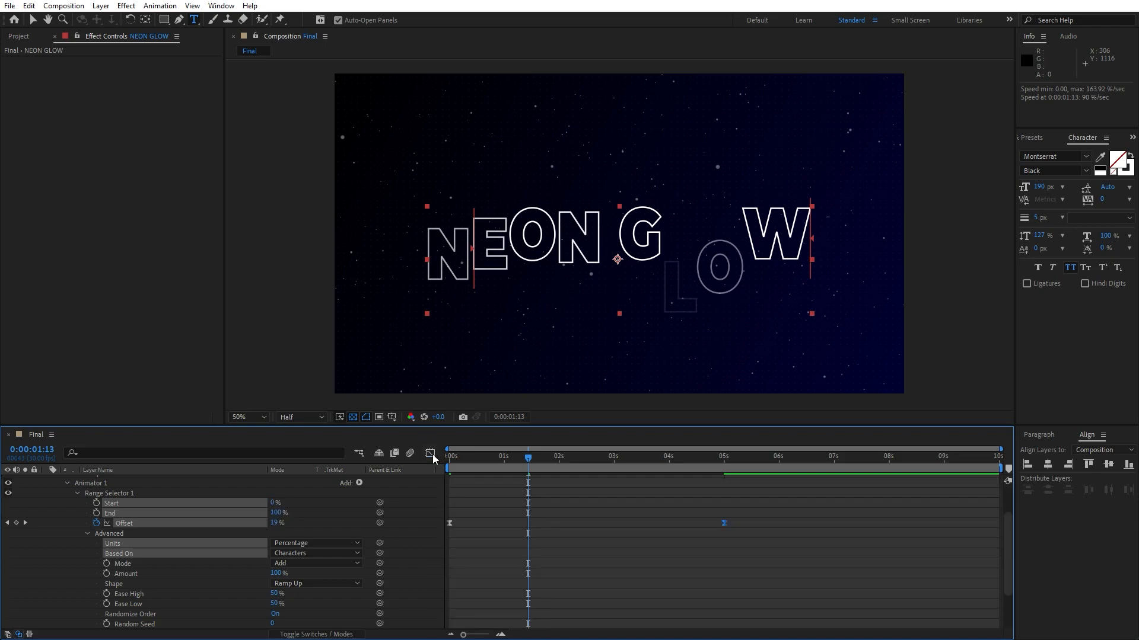
key(space)
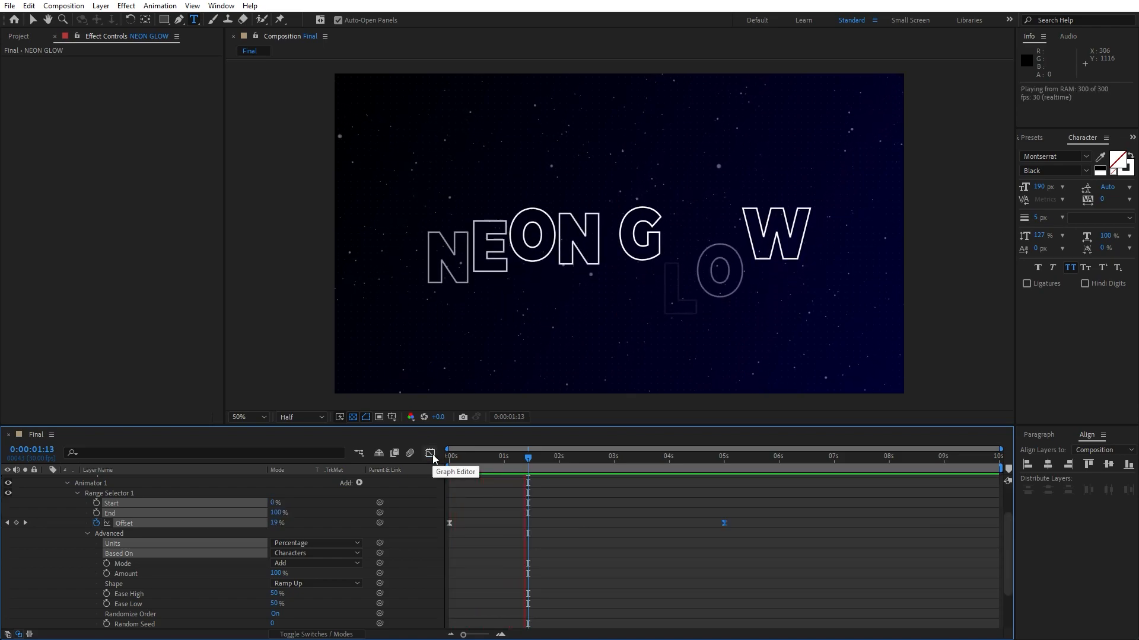
key(space)
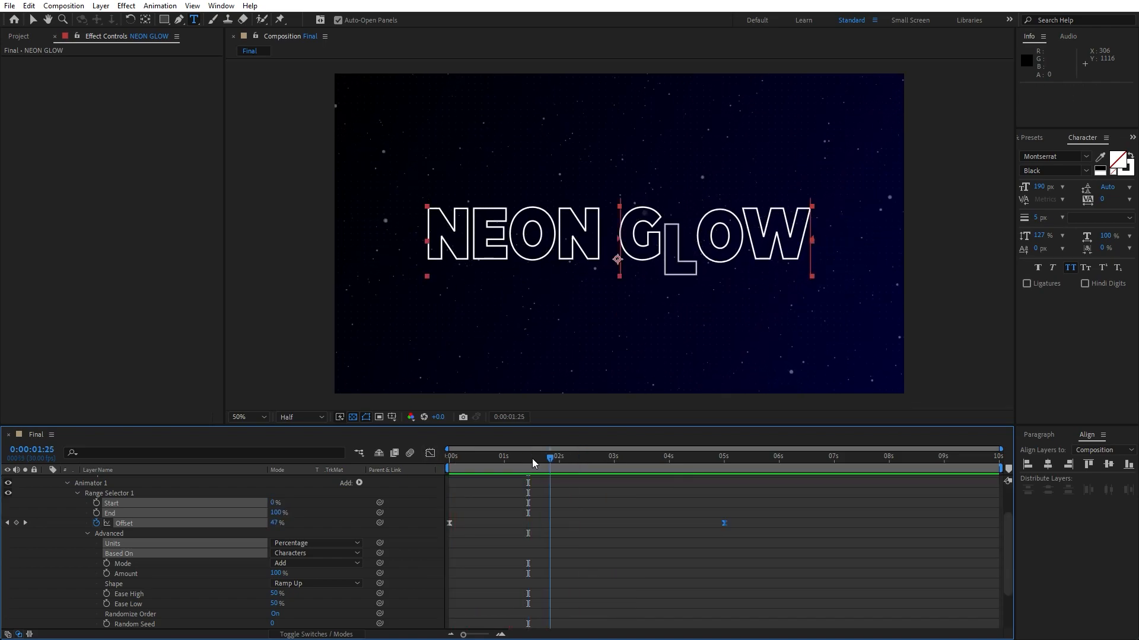
Move the ending Offset keyframe earlier to 0:00:02:29 and preview the reveal again.
drag(724, 523, 613, 523)
key(space)
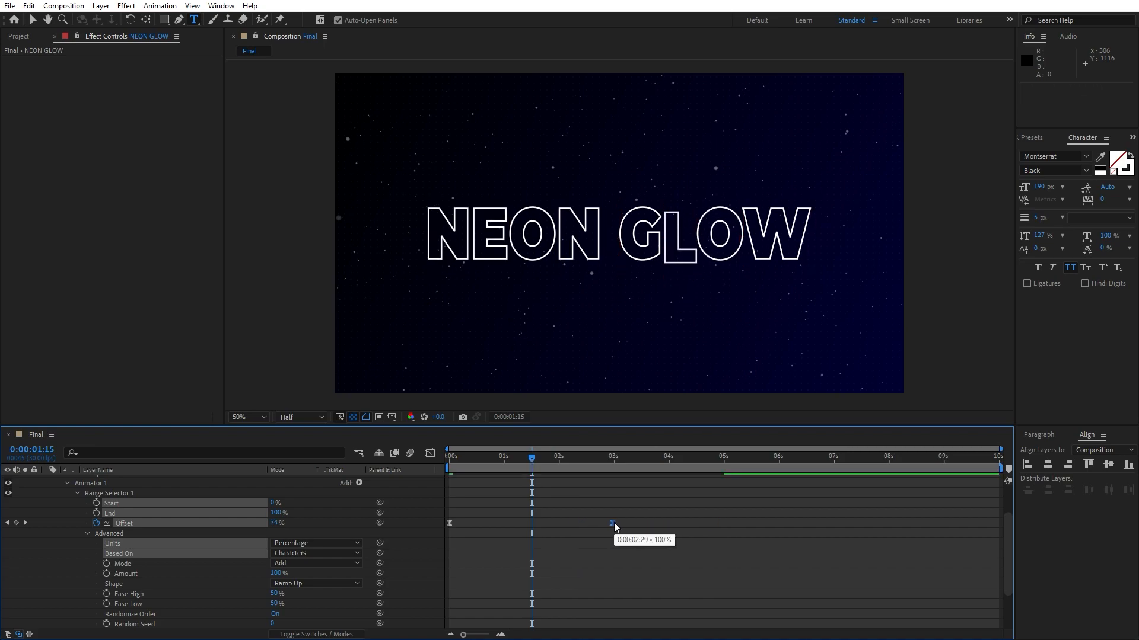
key(space)
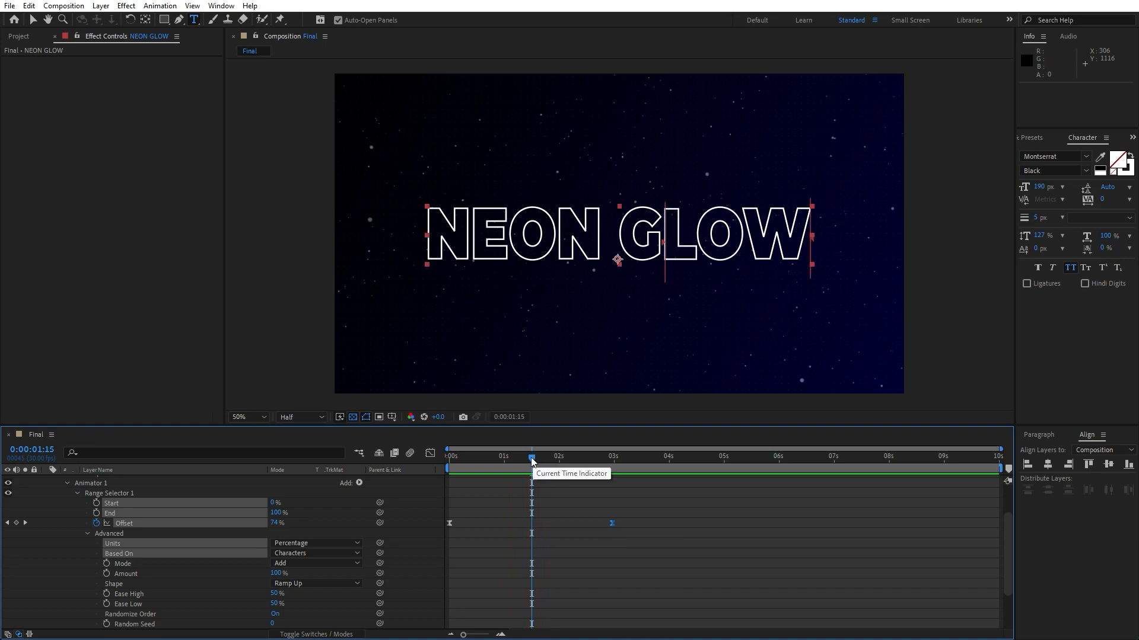
Collapse the text layer's properties and apply the Gradient Ramp effect to the NEON GLOW layer.
scroll(98, 526, up, 2)
click(48, 480)
click(204, 578)
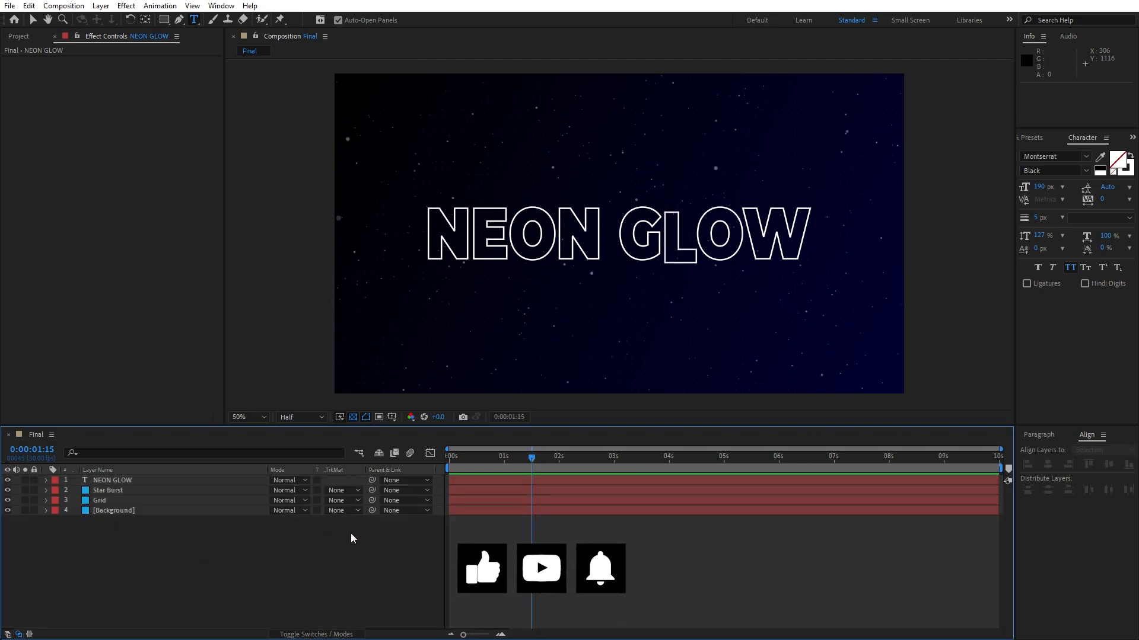
click(127, 485)
click(126, 481)
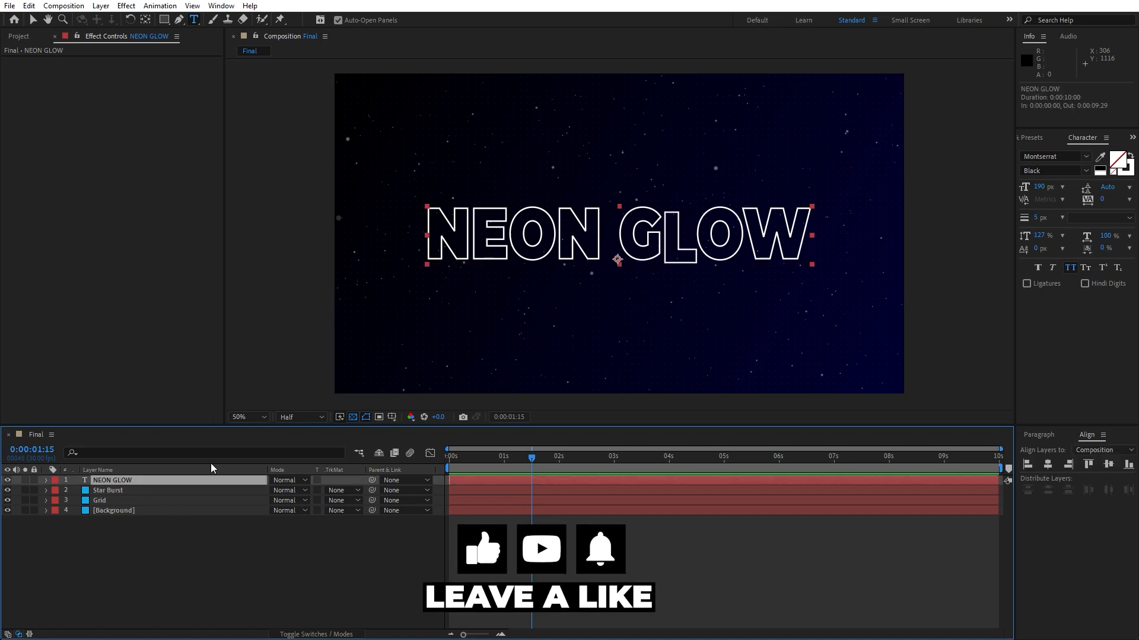
click(1032, 138)
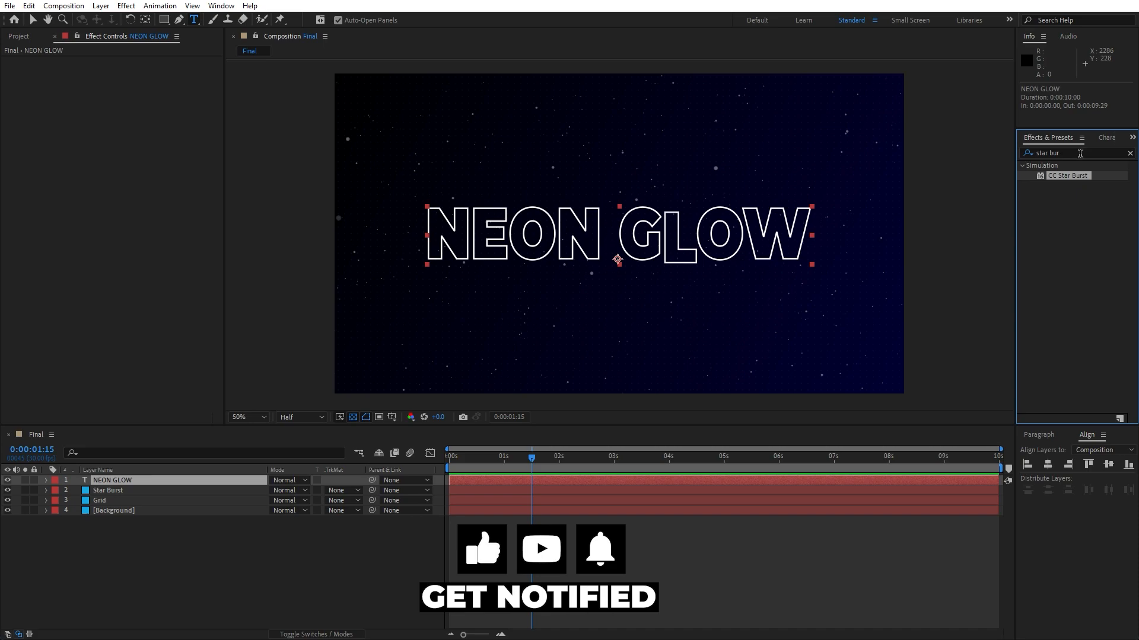
click(1080, 154)
text(ra,m)
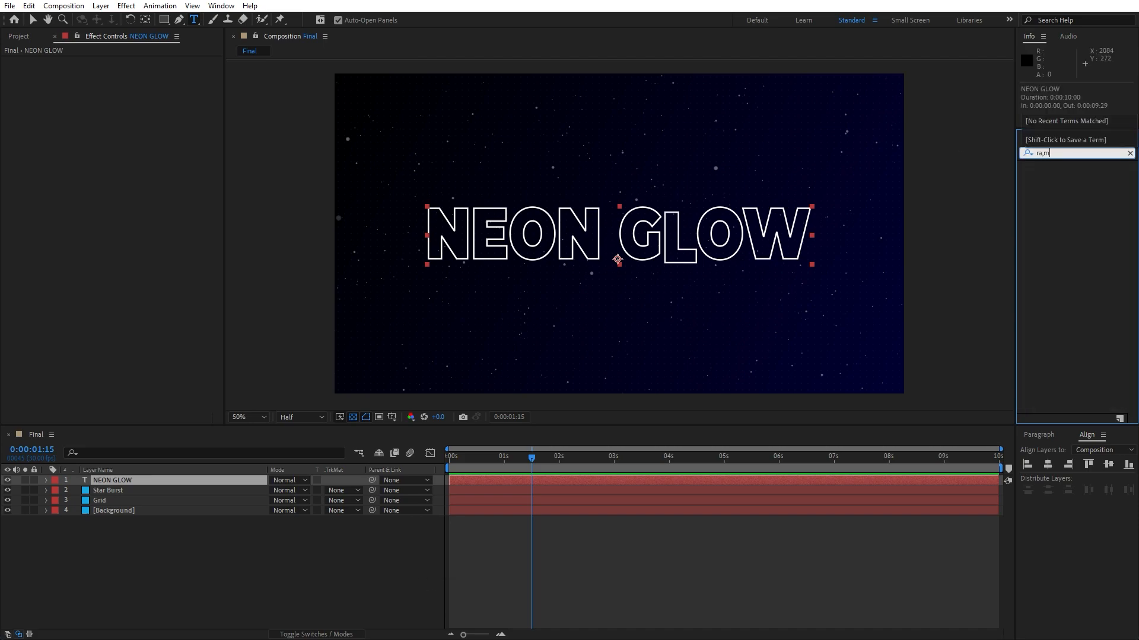
key(BackSpace)
text(mp)
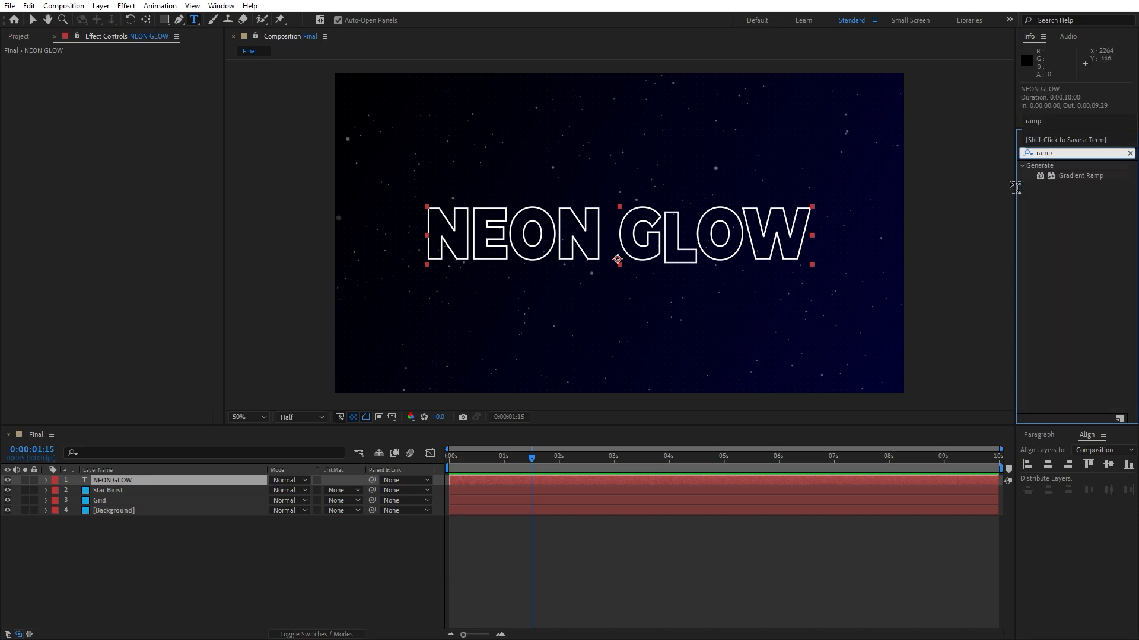
mouse_move(1059, 177)
mouse_down()
mouse_move(208, 510)
mouse_move(164, 481)
mouse_up()
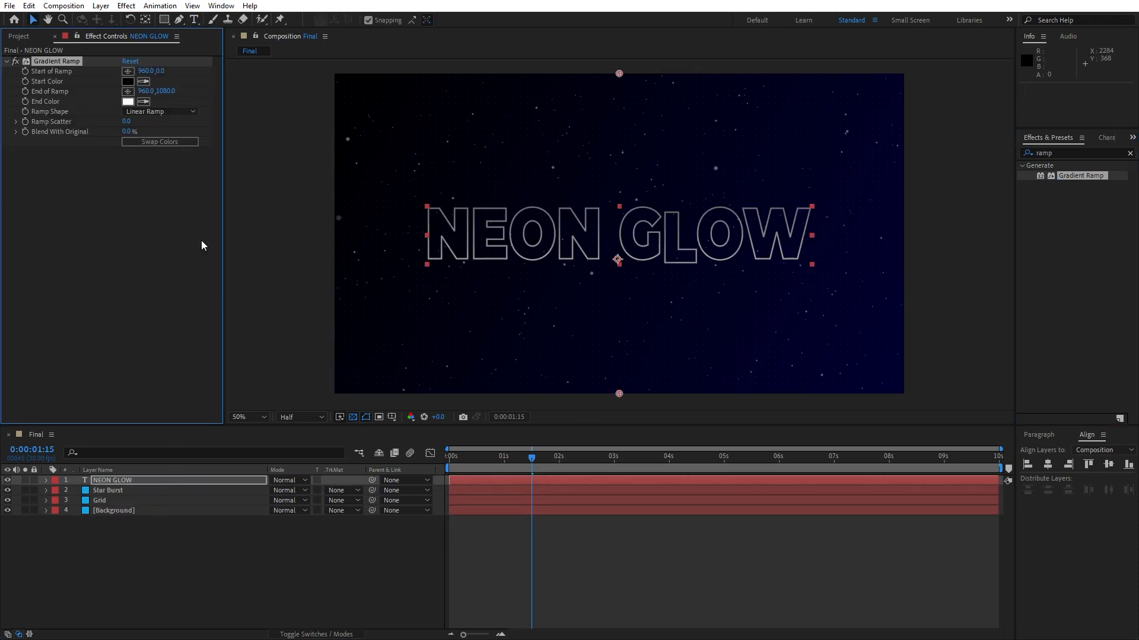
Place the ramp's start point at about 278, 418 and its end point at about 1642, 652.
click(127, 71)
click(417, 197)
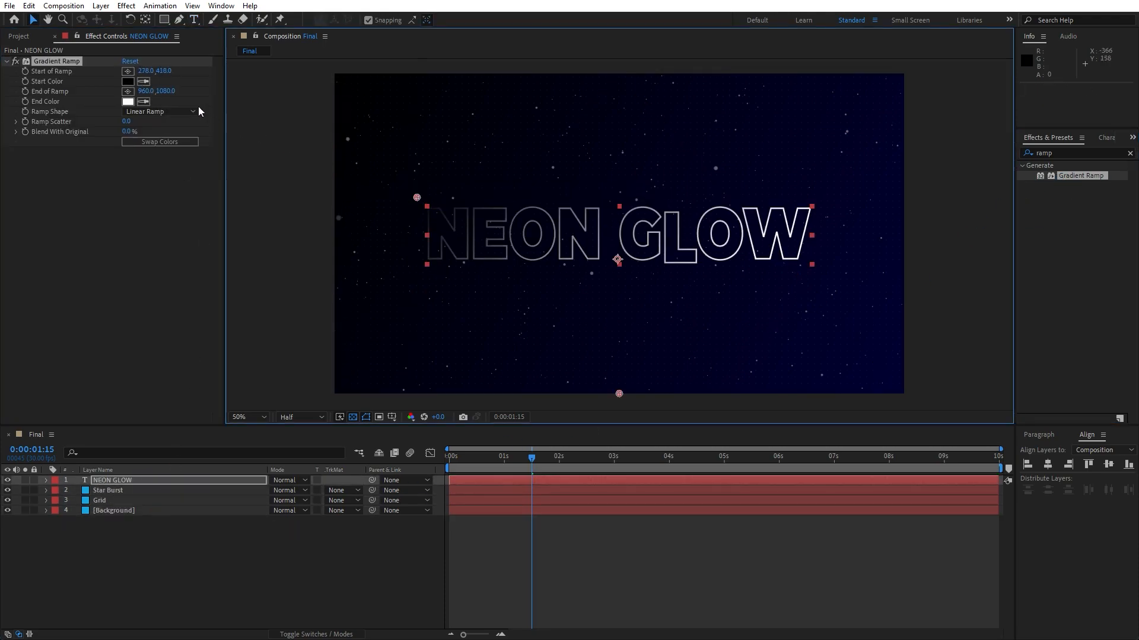
click(127, 91)
click(822, 267)
Set the ramp's Start Color to 00B4FF and sample that same blue for the End Color.
click(128, 82)
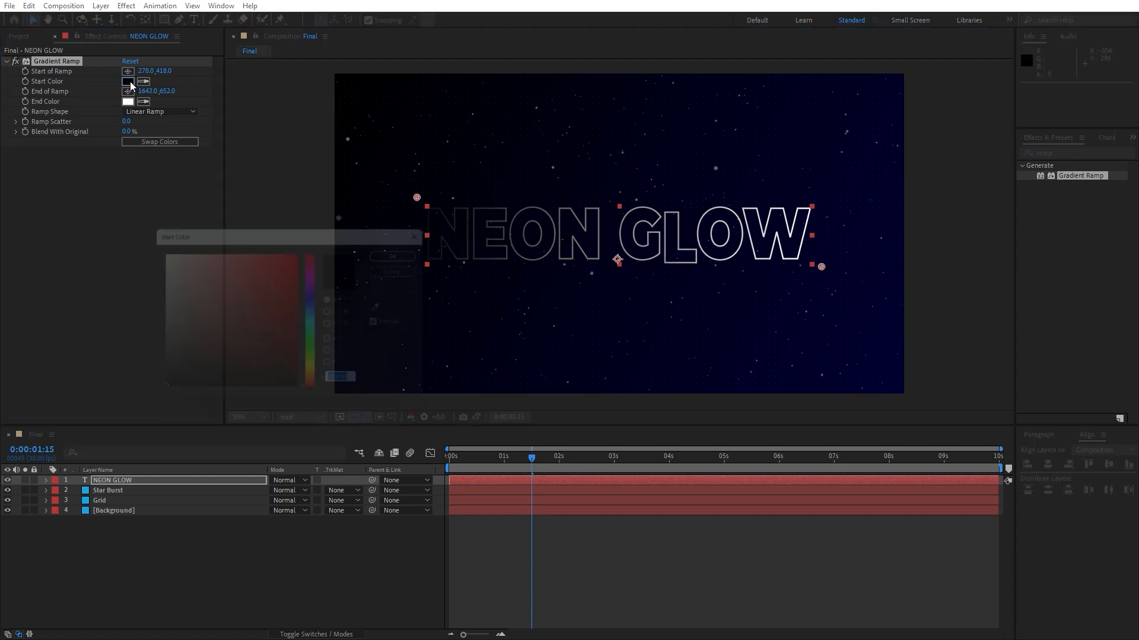
text(00)
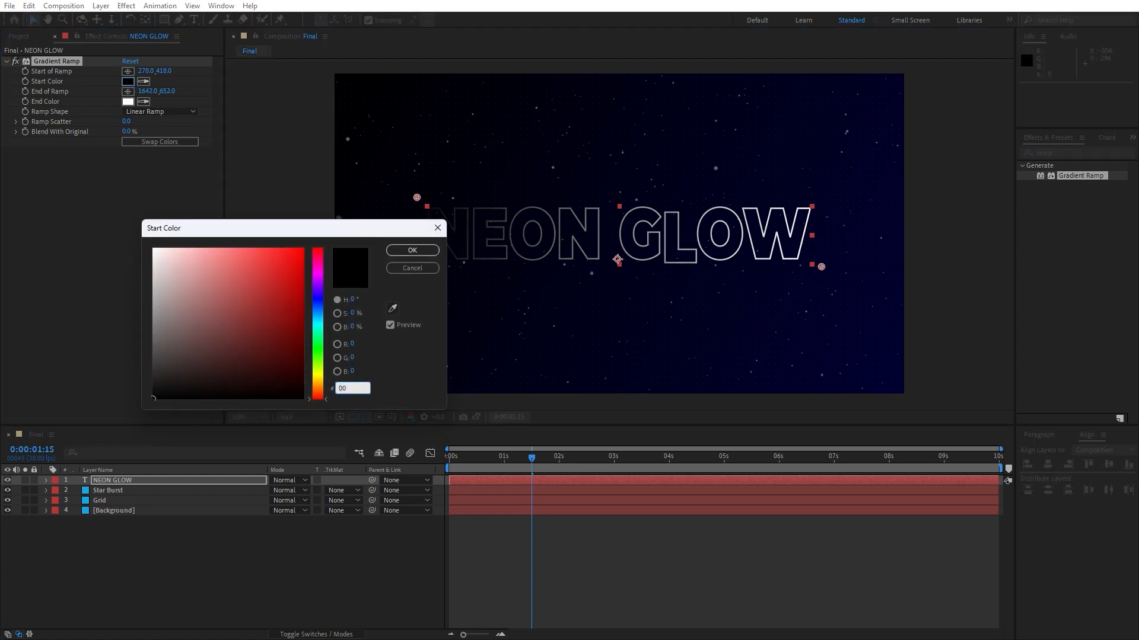
text(B4FF)
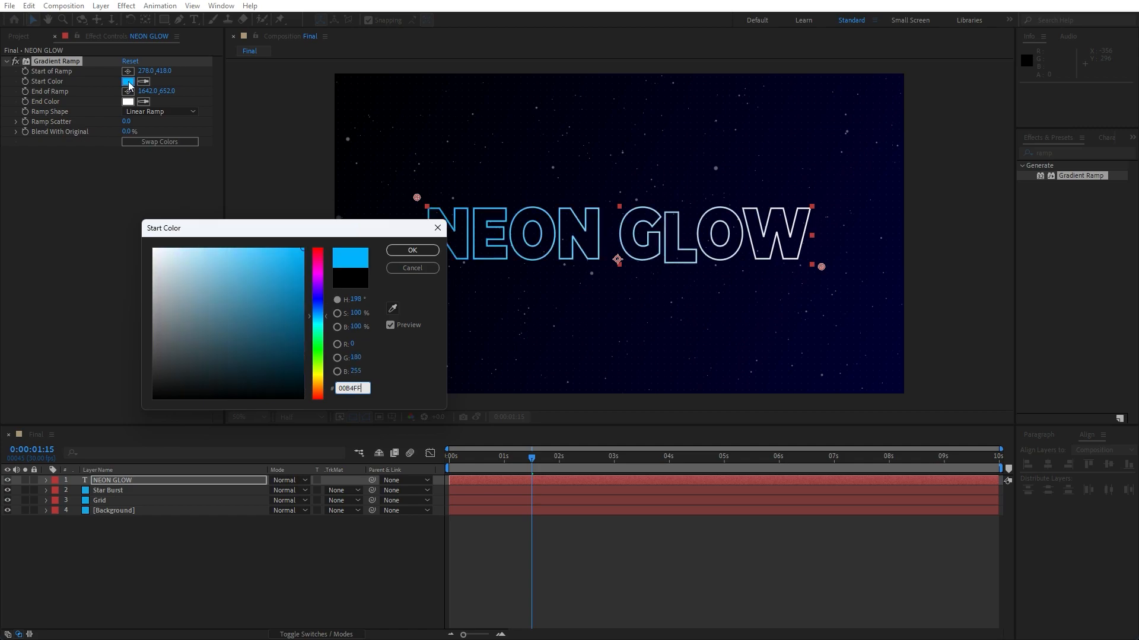
click(428, 254)
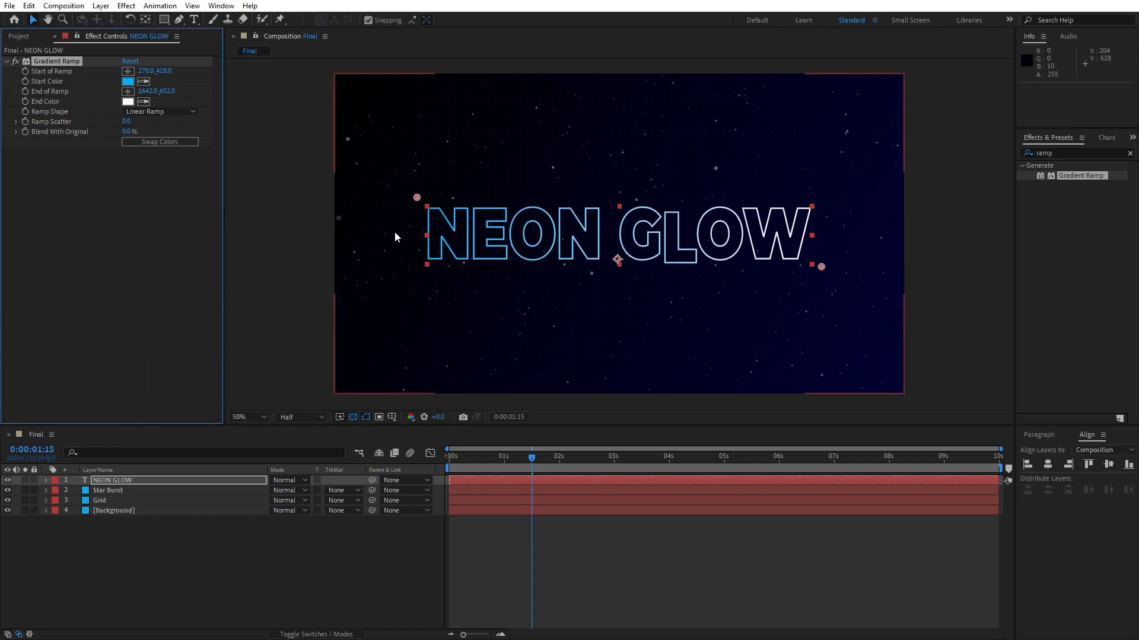
click(145, 102)
click(128, 81)
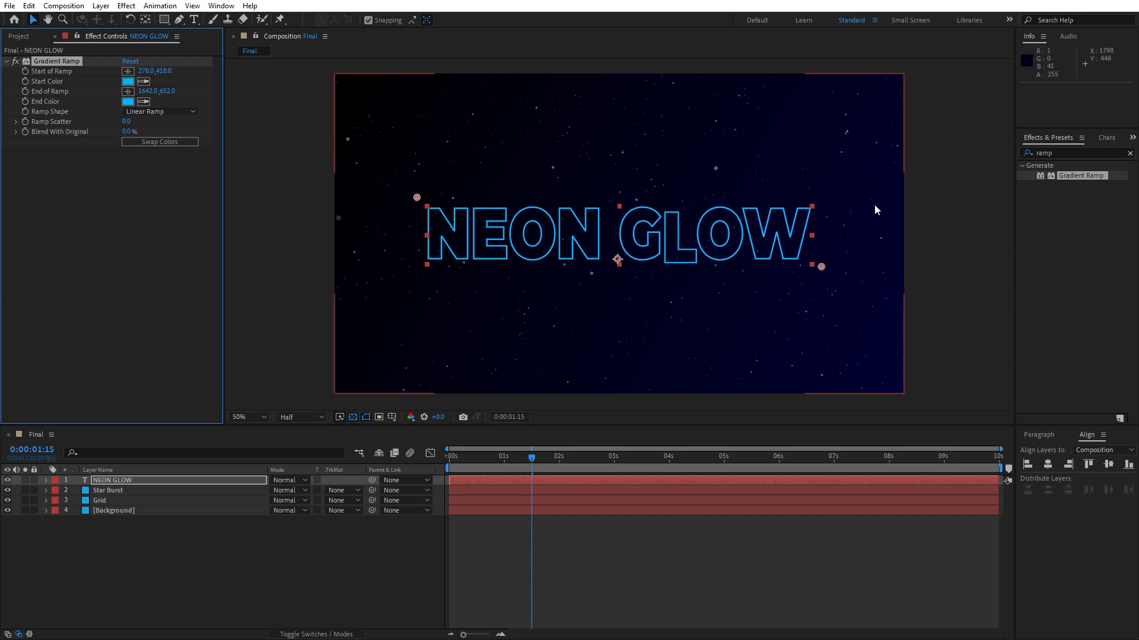
Apply a Drop Shadow effect to the text and set its shadow color to FF00D2.
click(1048, 156)
text(drop s)
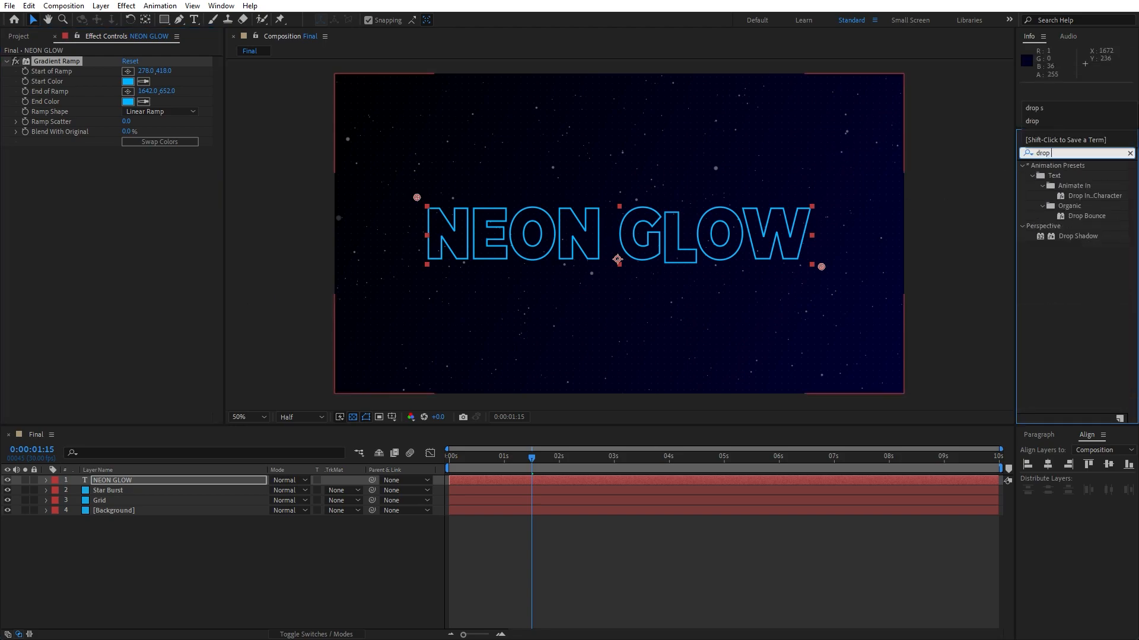
drag(1066, 175, 150, 483)
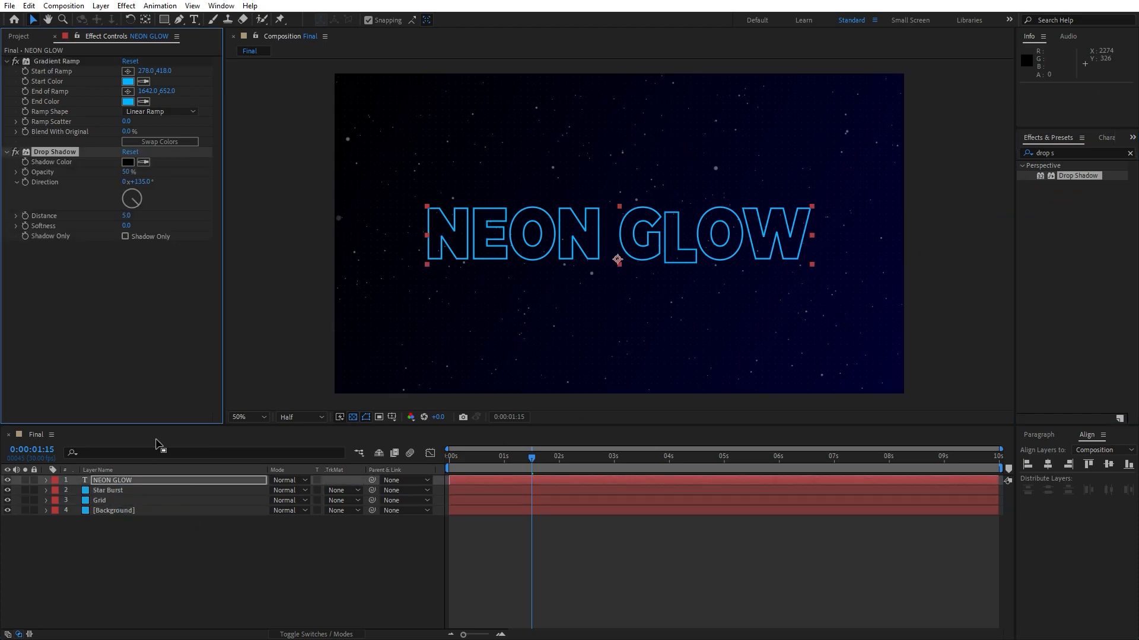
click(127, 164)
text(00FF00)
text(D2)
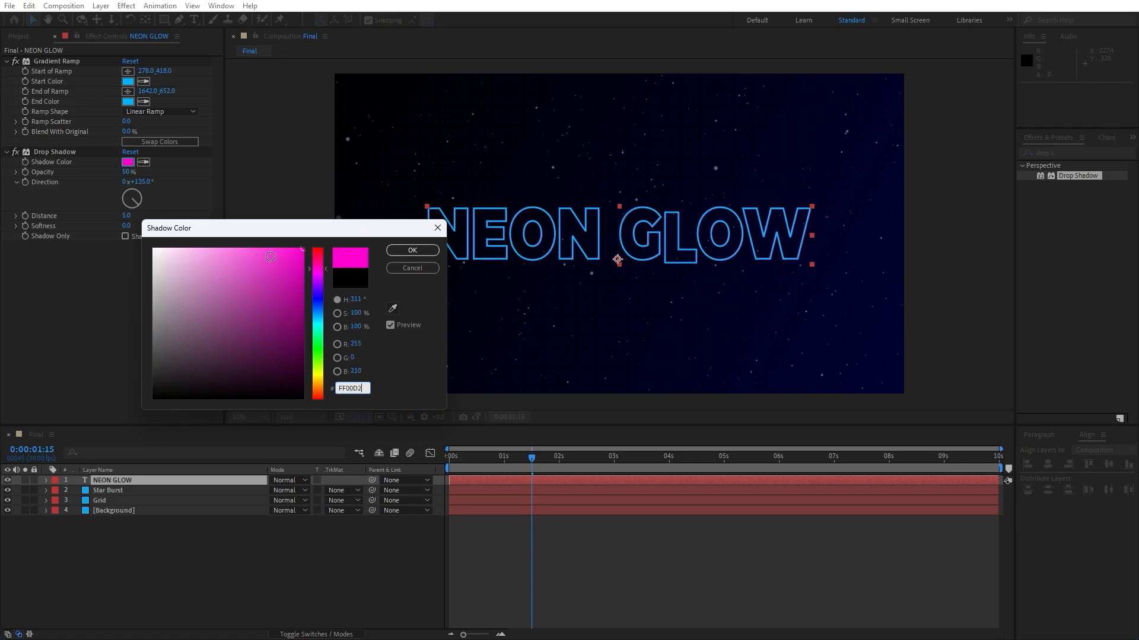
click(412, 250)
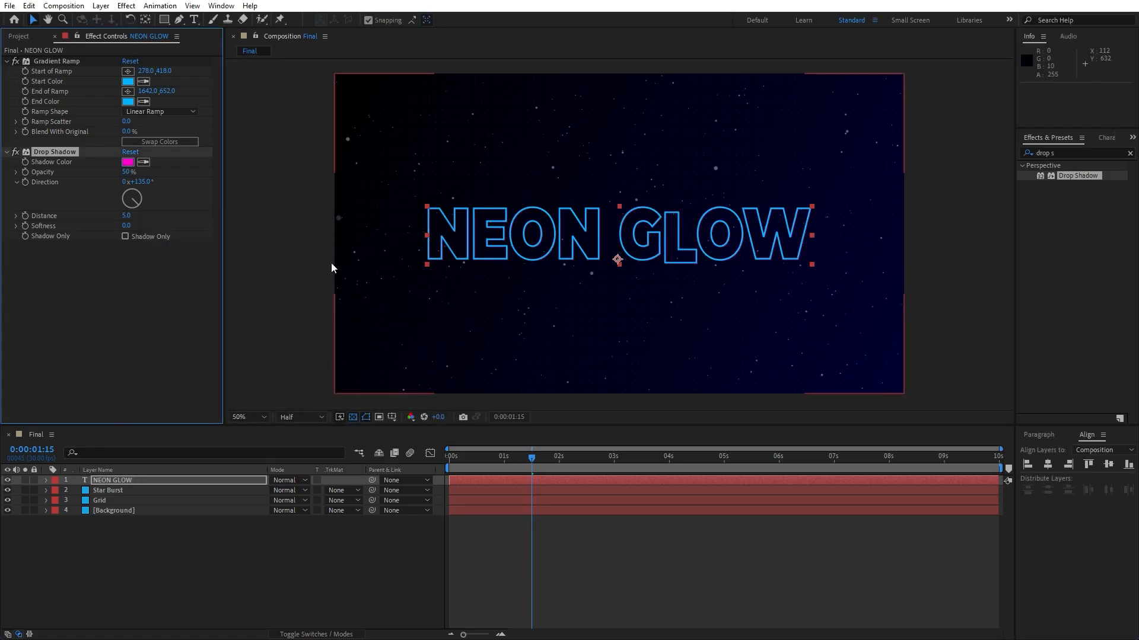
Set the drop shadow's Softness to 20.
click(127, 226)
text(20)
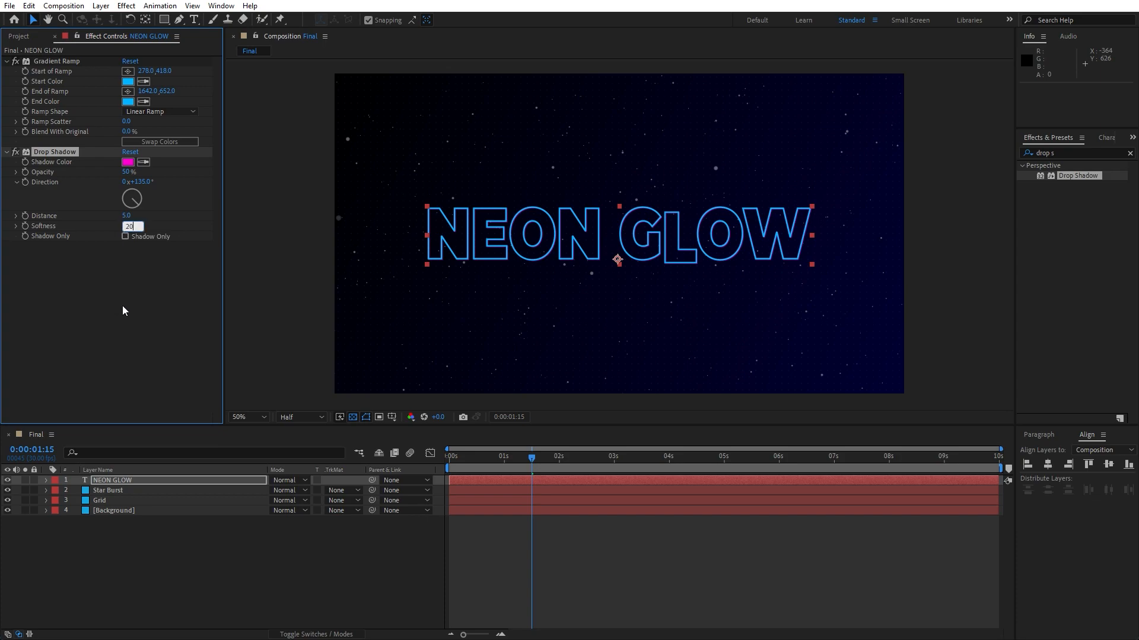
click(122, 307)
Duplicate the drop shadow and set the copy's Distance to 10 and Softness to 40.
click(65, 155)
key(ctrl+d)
click(125, 311)
text(10)
key(Tab)
text(40)
key(Return)
Duplicate Drop Shadow 2 and set the third shadow's Distance to 20 and Softness to 80.
click(67, 249)
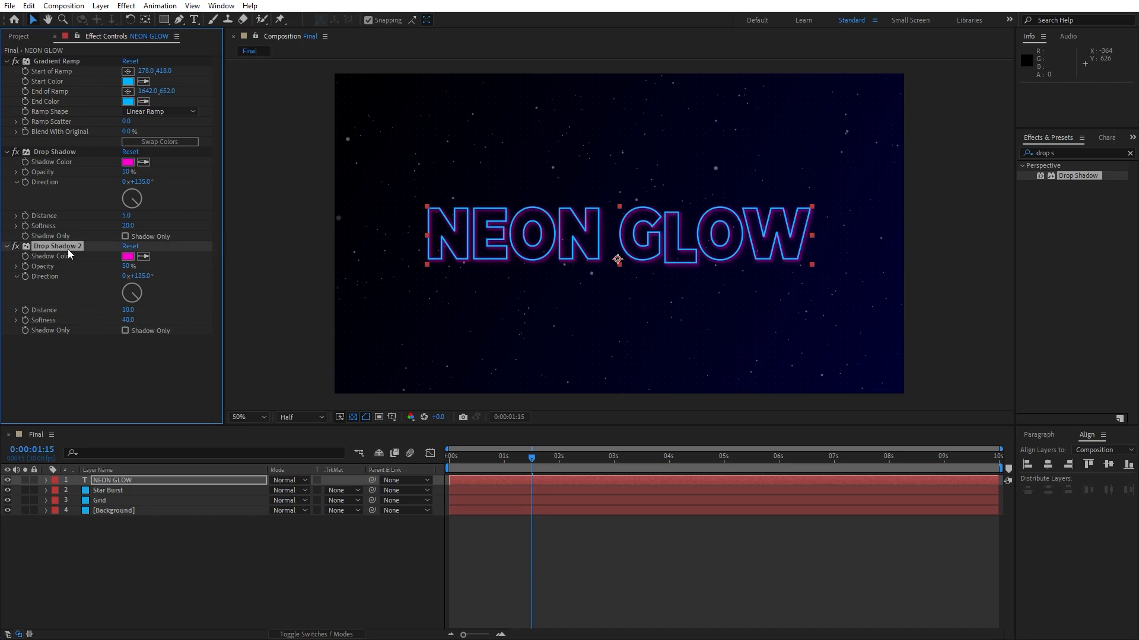
key(ctrl+d)
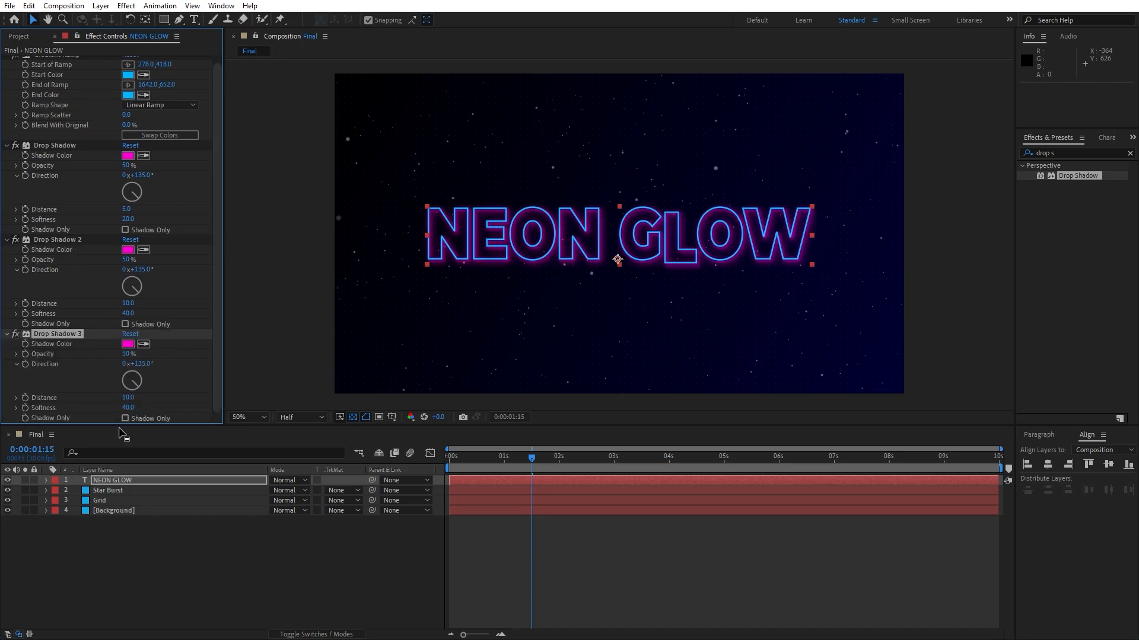
click(130, 398)
text(20)
key(Tab)
key(Return)
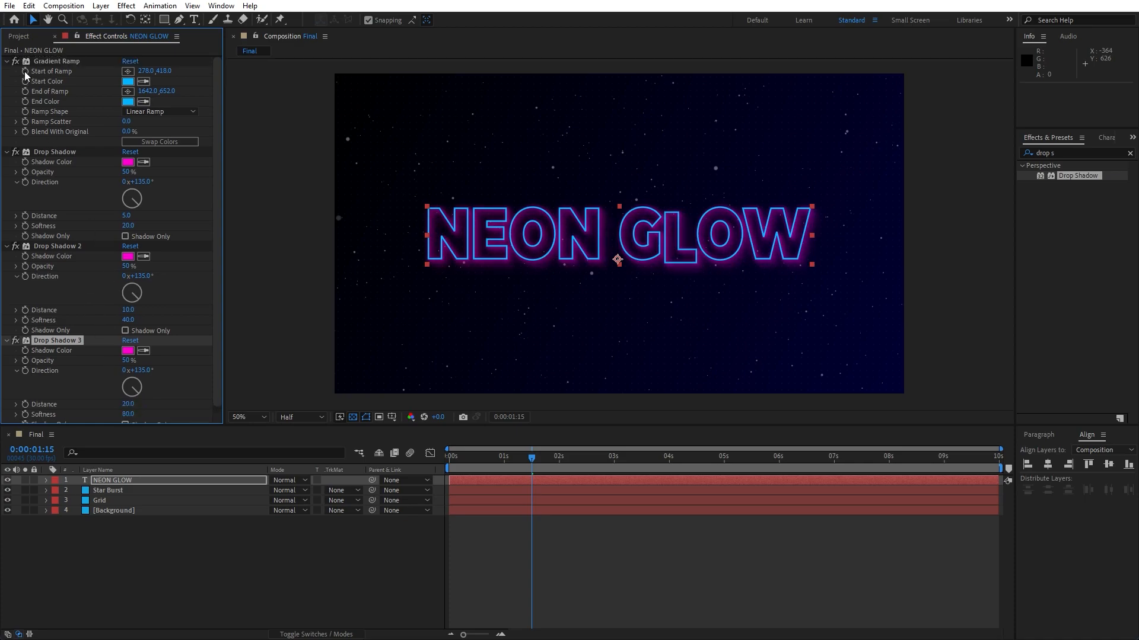
Collapse all four effects and close the Effect Controls panel.
click(7, 61)
click(7, 71)
click(6, 81)
click(7, 91)
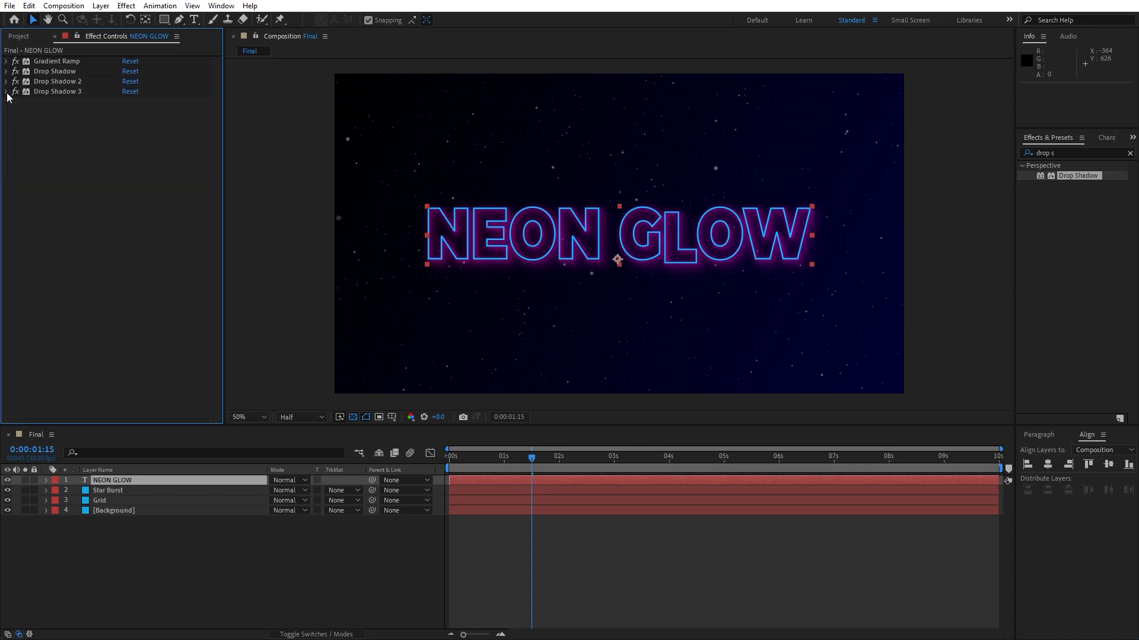
click(56, 38)
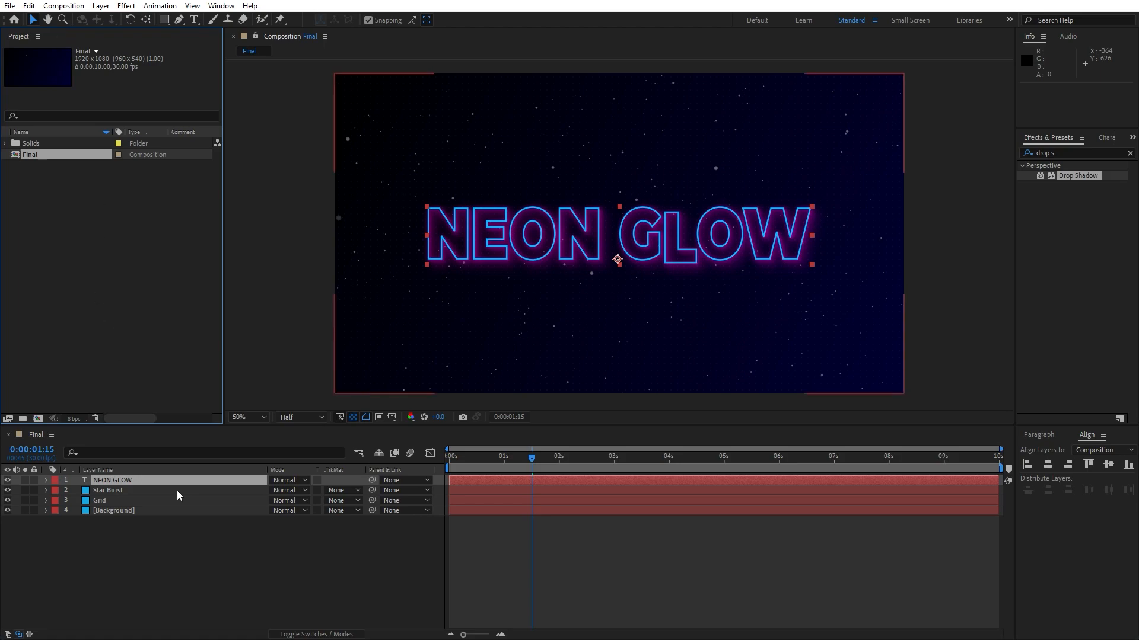
Pre-compose the NEON GLOW layer into a new composition named Text.
right_click(125, 482)
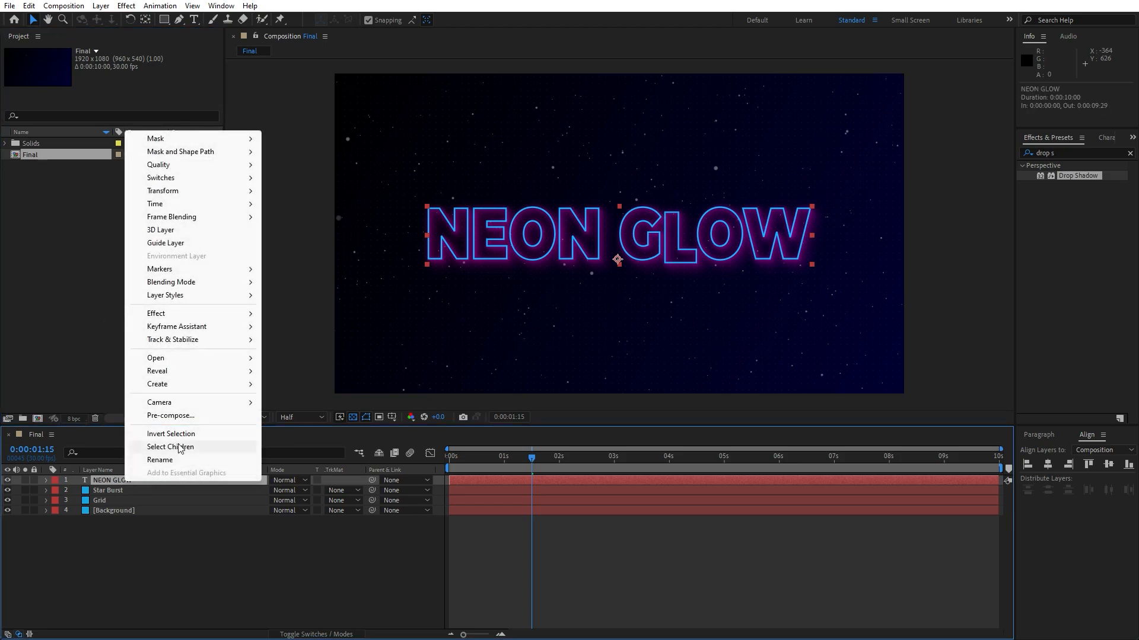
click(171, 416)
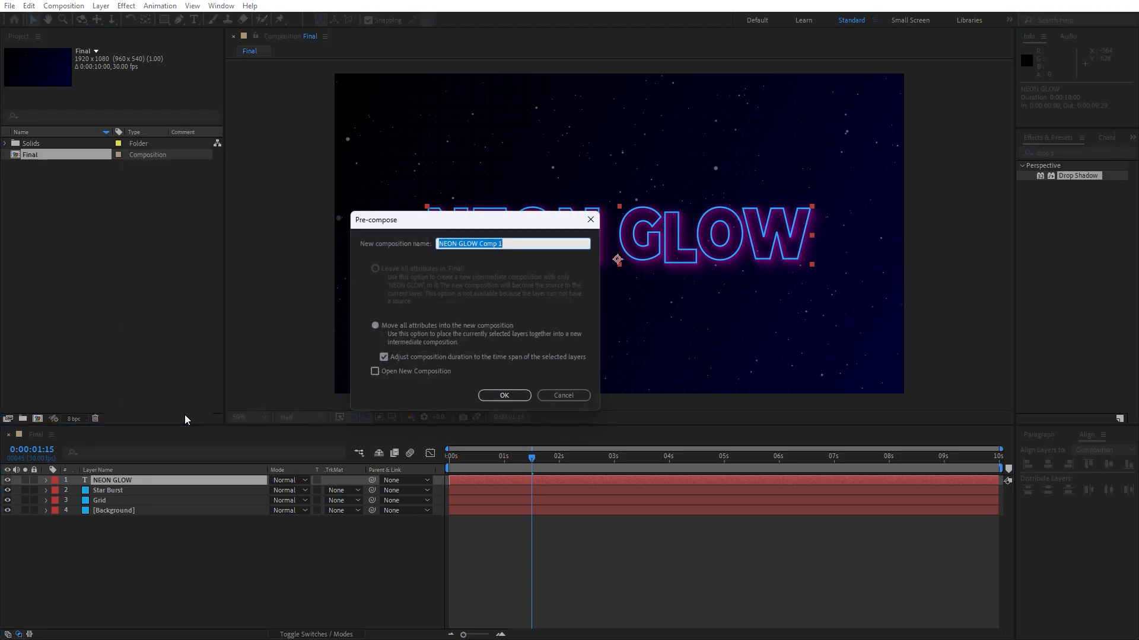
text(Text)
click(489, 396)
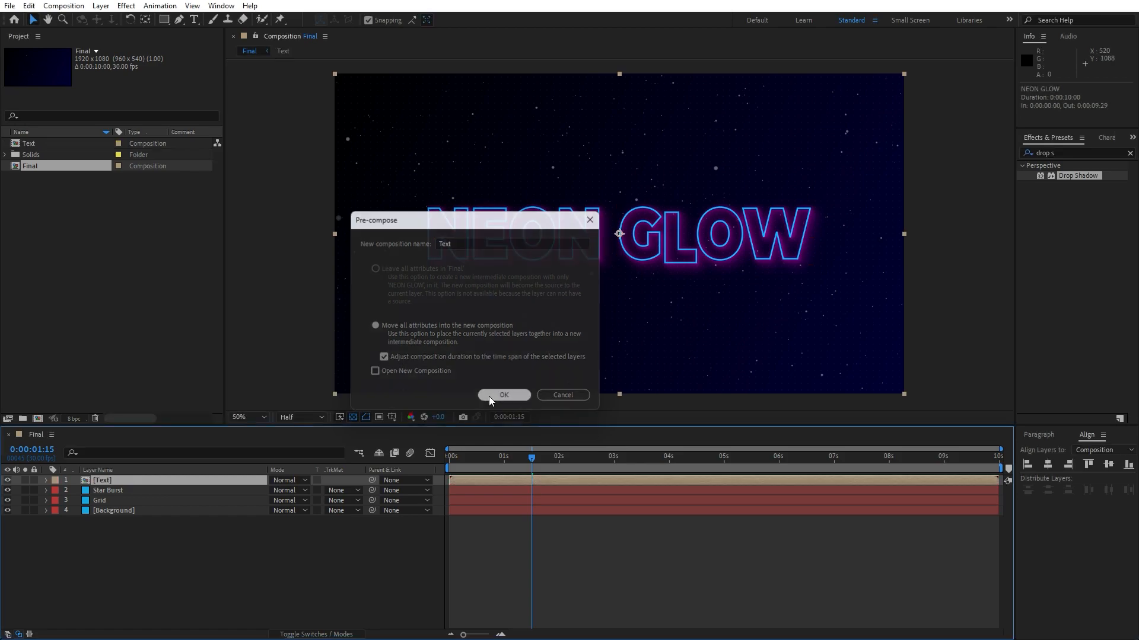
Search the effects for glow and apply the Glow effect to the Text pre-comp layer.
click(1074, 153)
text(glow)
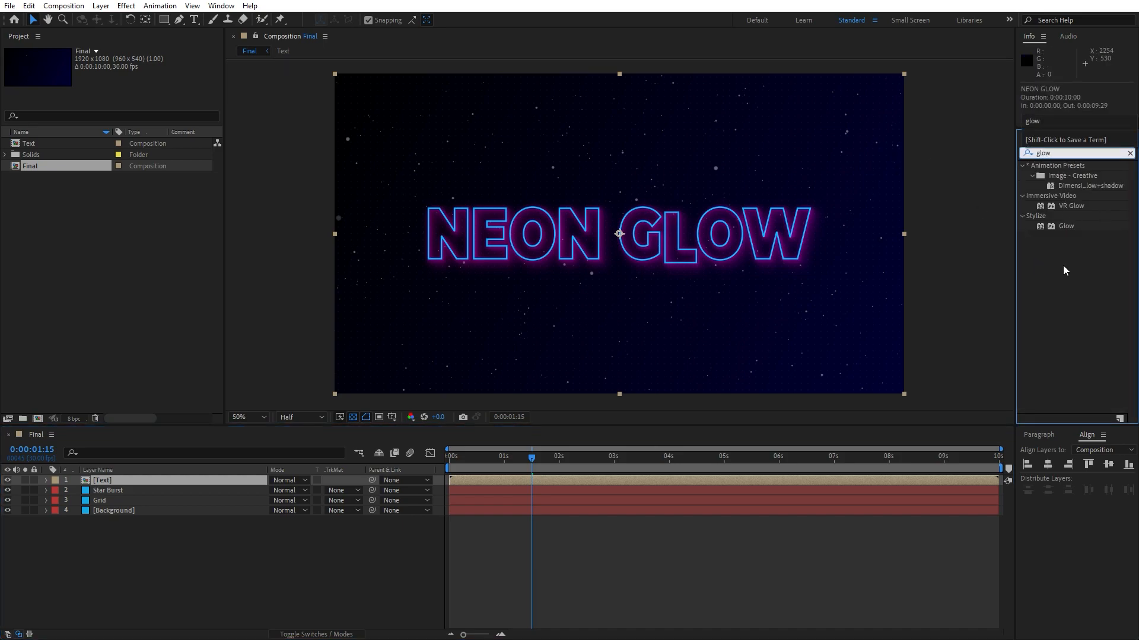
click(1062, 226)
drag(1062, 226, 161, 478)
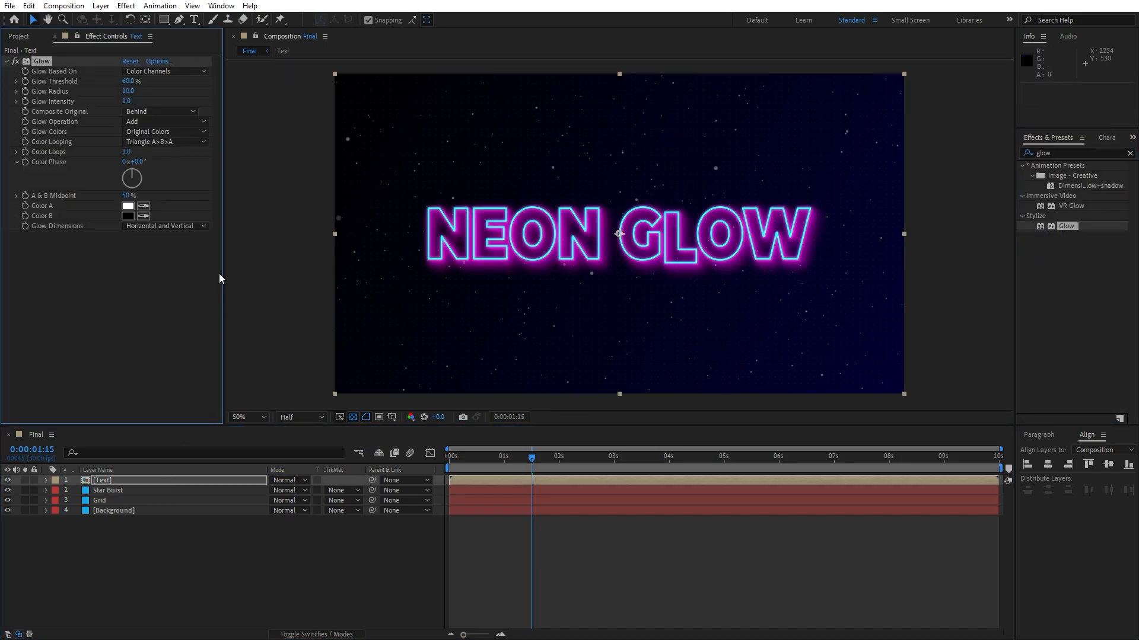
Set the Glow Threshold to 90% and the Glow Radius to 5.
click(130, 81)
click(131, 277)
click(131, 92)
key(Return)
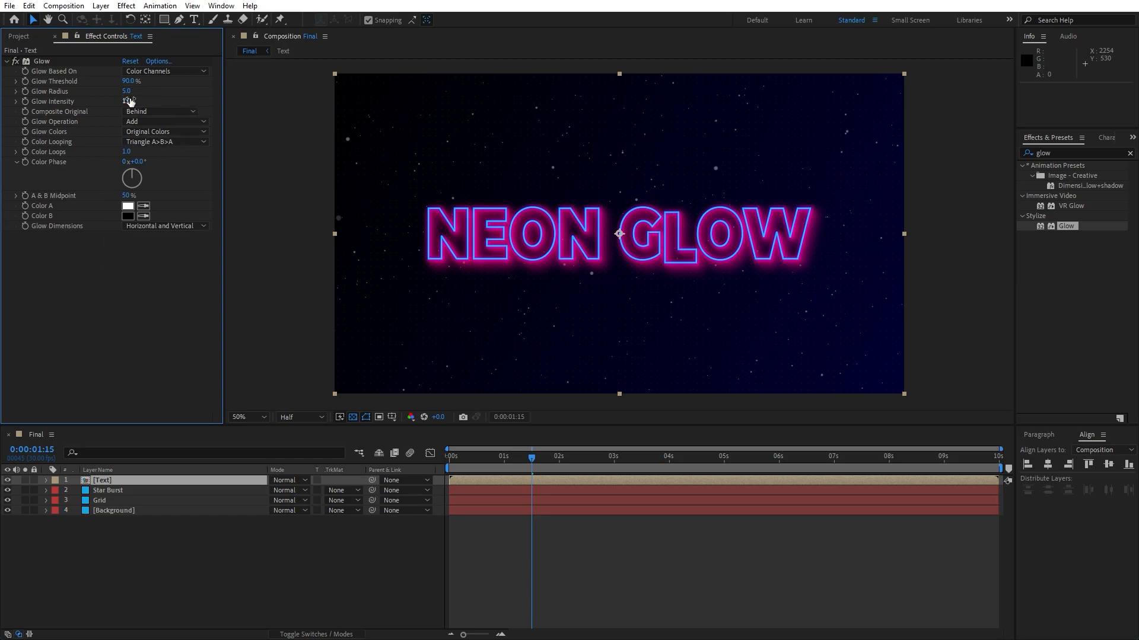
mouse_move(126, 92)
mouse_down()
mouse_move(139, 92)
mouse_move(114, 94)
mouse_up()
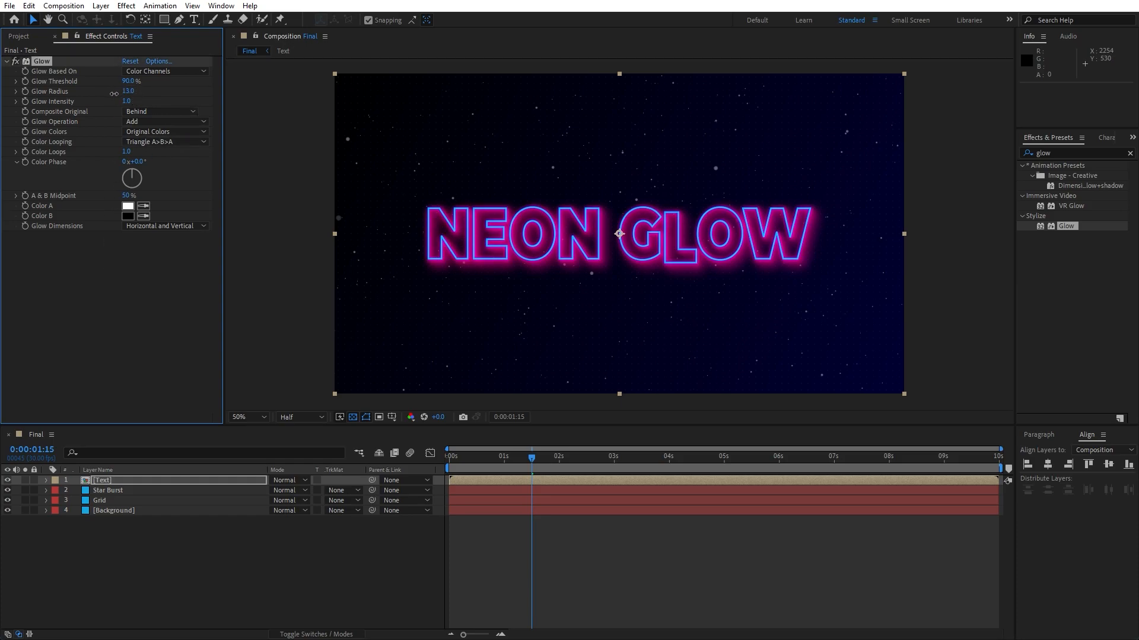
click(127, 91)
text(5)
click(156, 316)
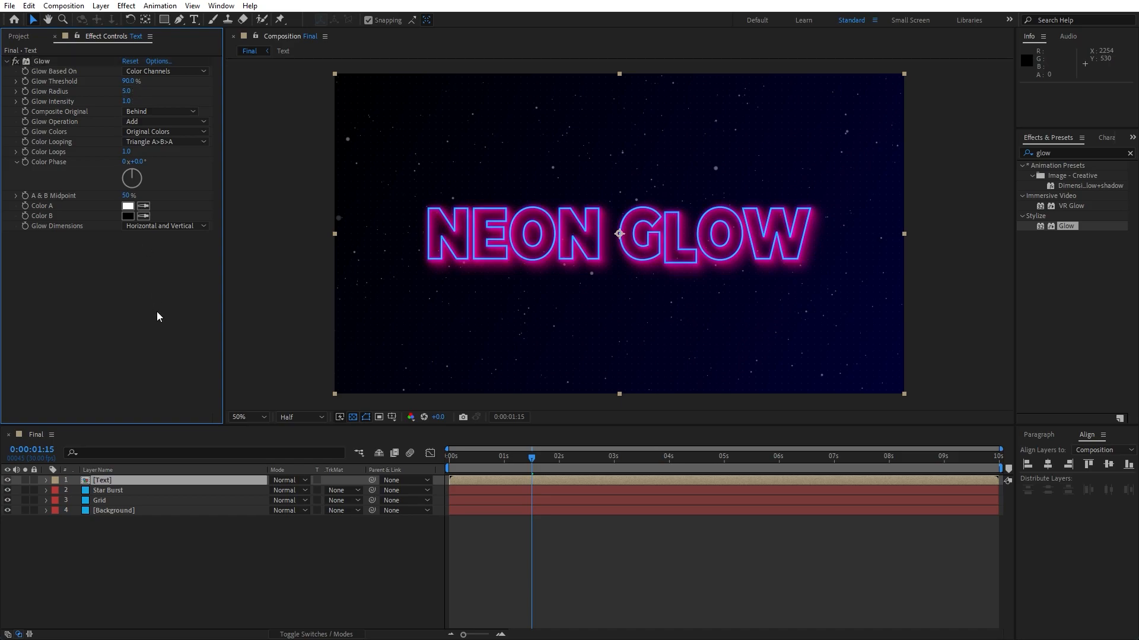
click(148, 540)
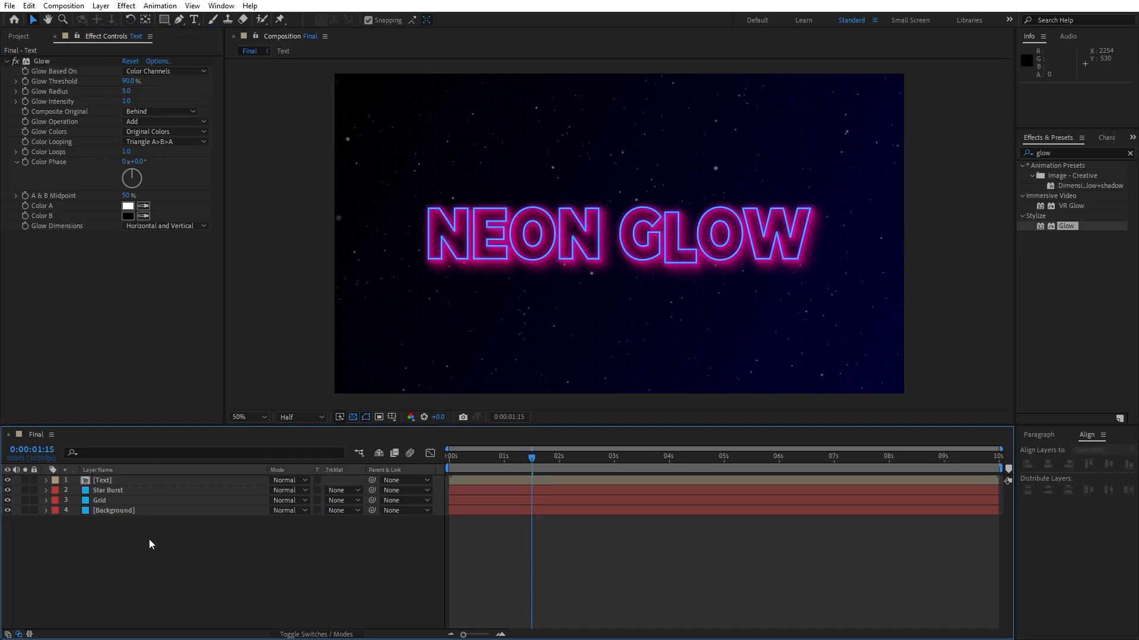
Duplicate the Text pre-comp layer and apply the Find Edges effect to the top copy.
click(127, 482)
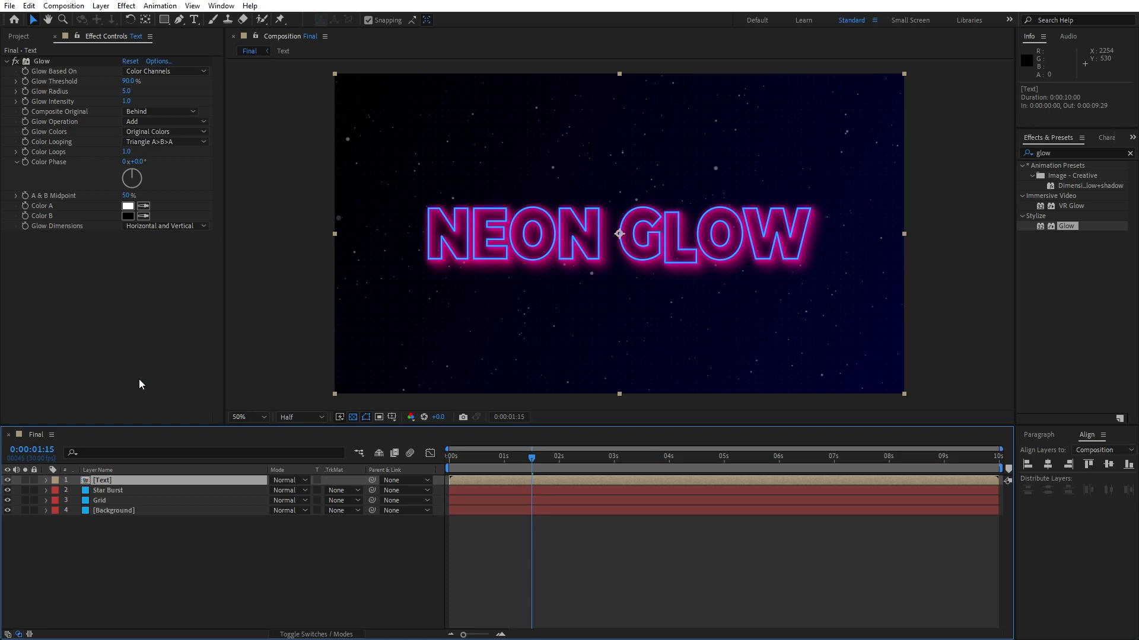
key(ctrl+d)
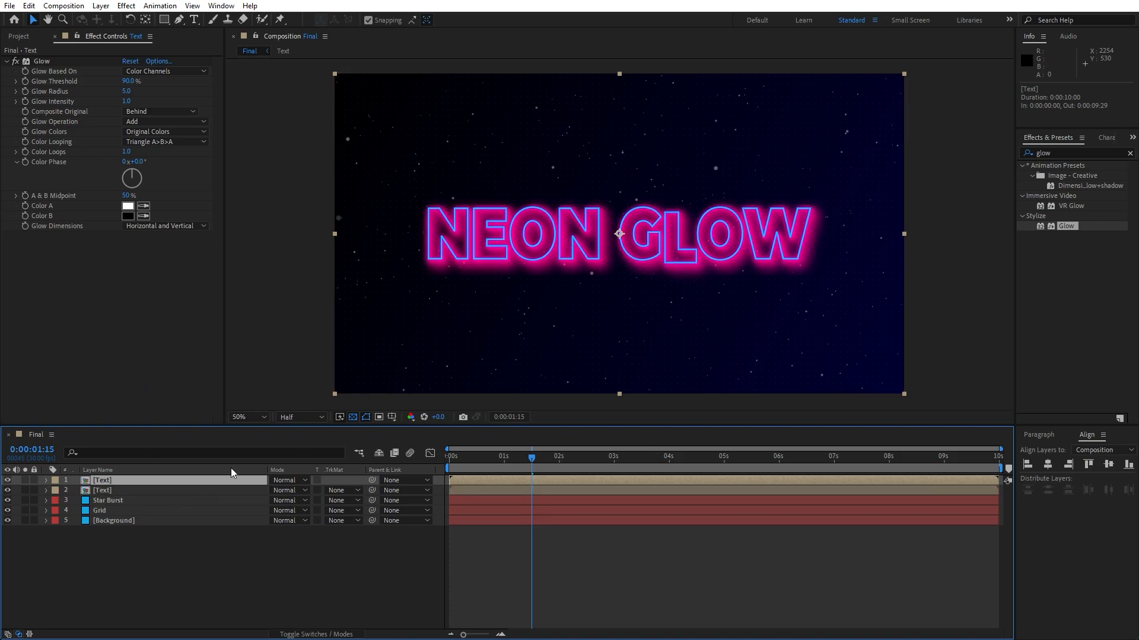
click(1089, 156)
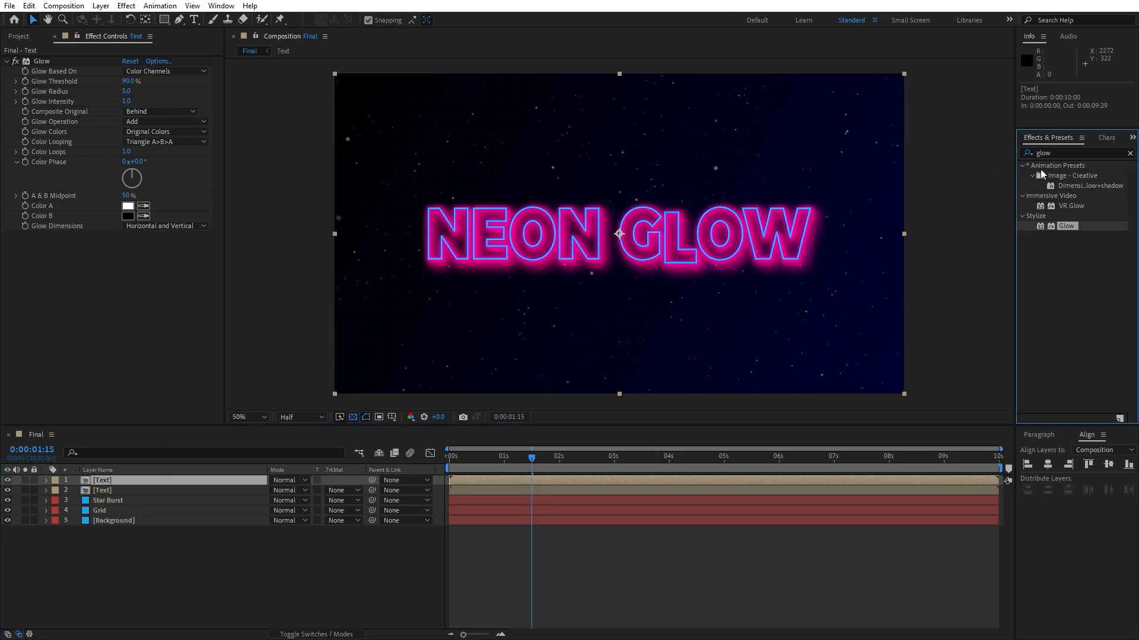
double_click(1079, 150)
text(find e)
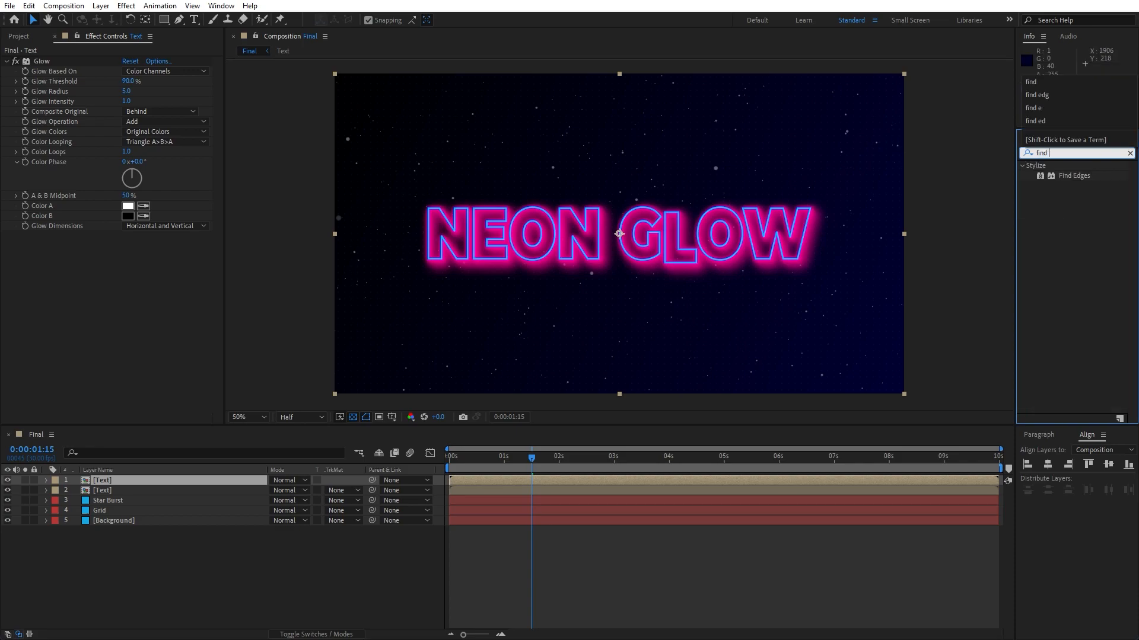
drag(1076, 176, 148, 476)
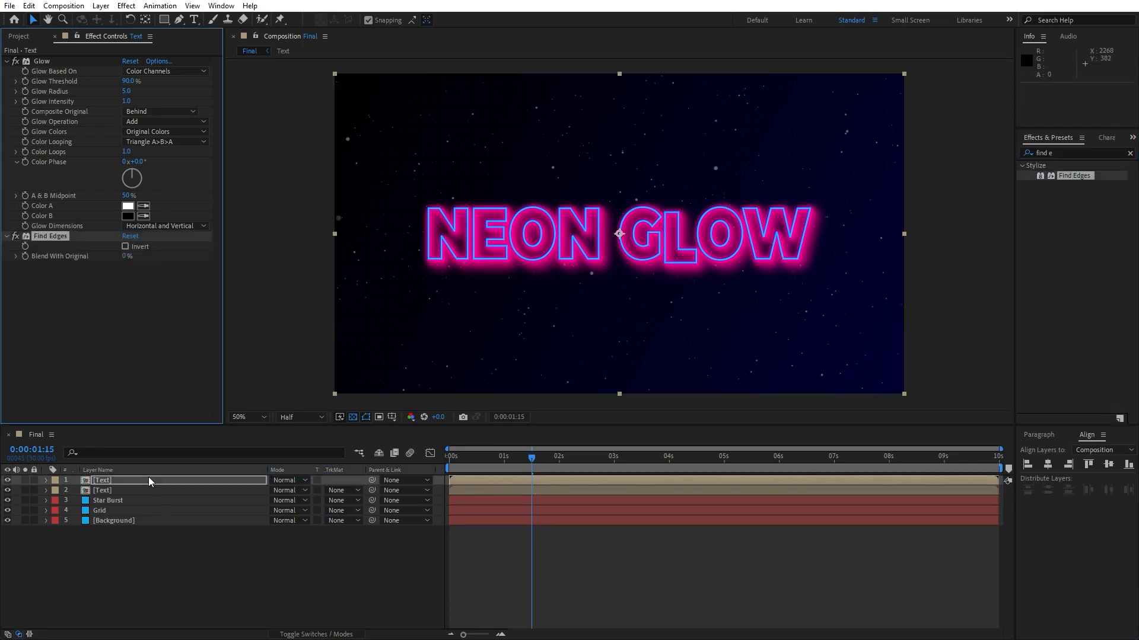
Delete the Glow effect from the top Text copy.
click(48, 61)
key(Delete)
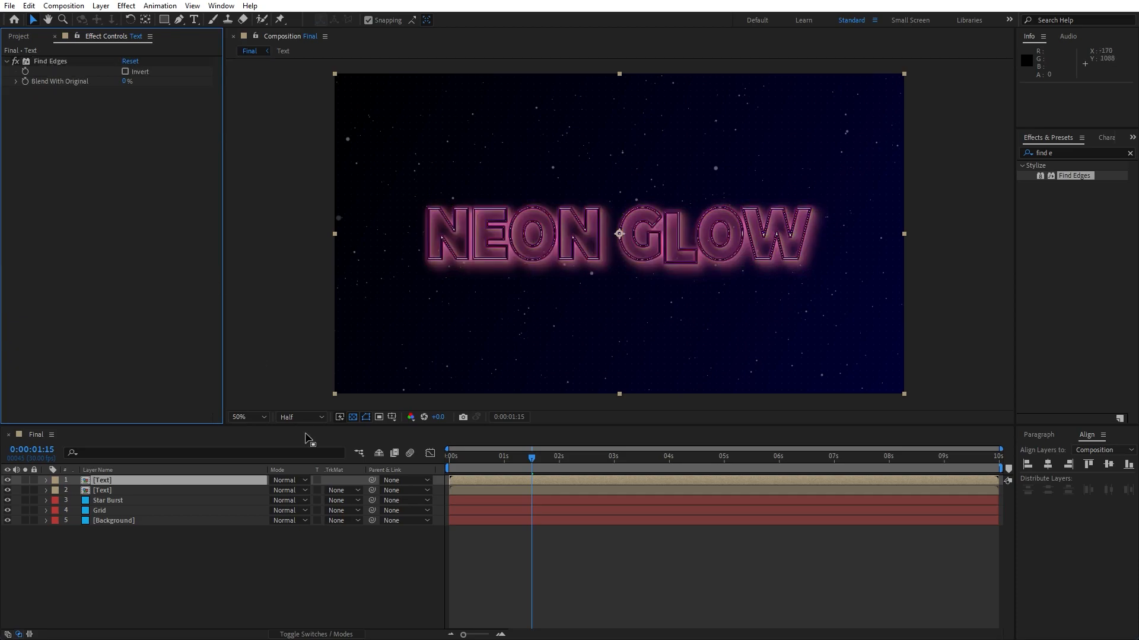
Set the top Text copy's blend mode to Add and turn on Invert in Find Edges.
click(285, 481)
click(352, 241)
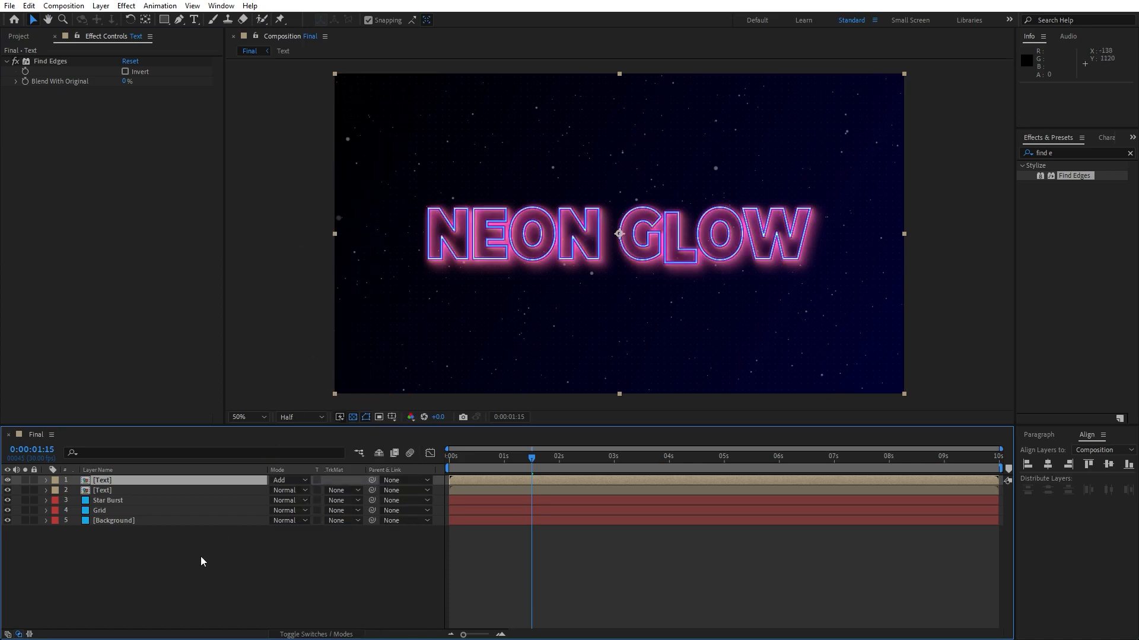
click(125, 71)
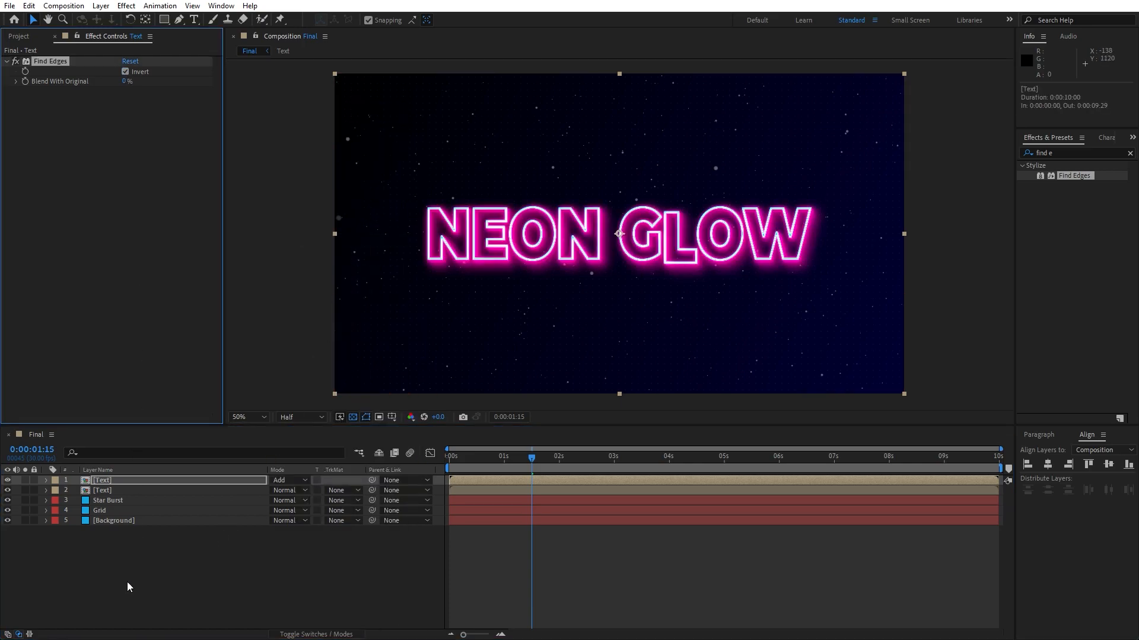
Pre-compose both Text layers into a new composition named Text + Elements, moving all attributes into it.
click(112, 481)
shift+click(111, 490)
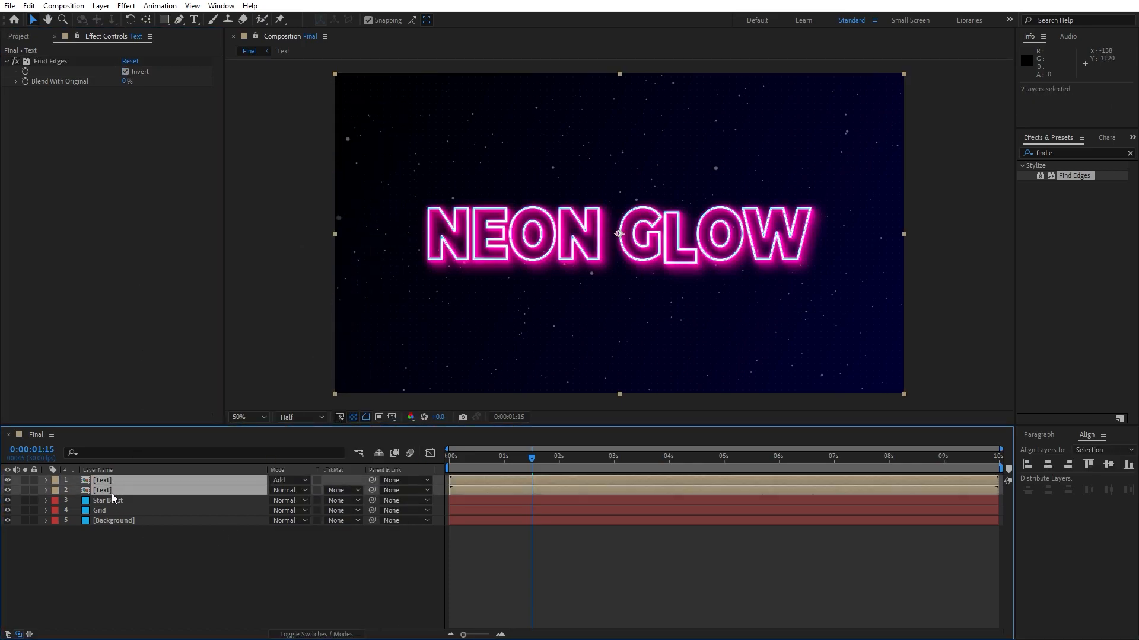
right_click(112, 490)
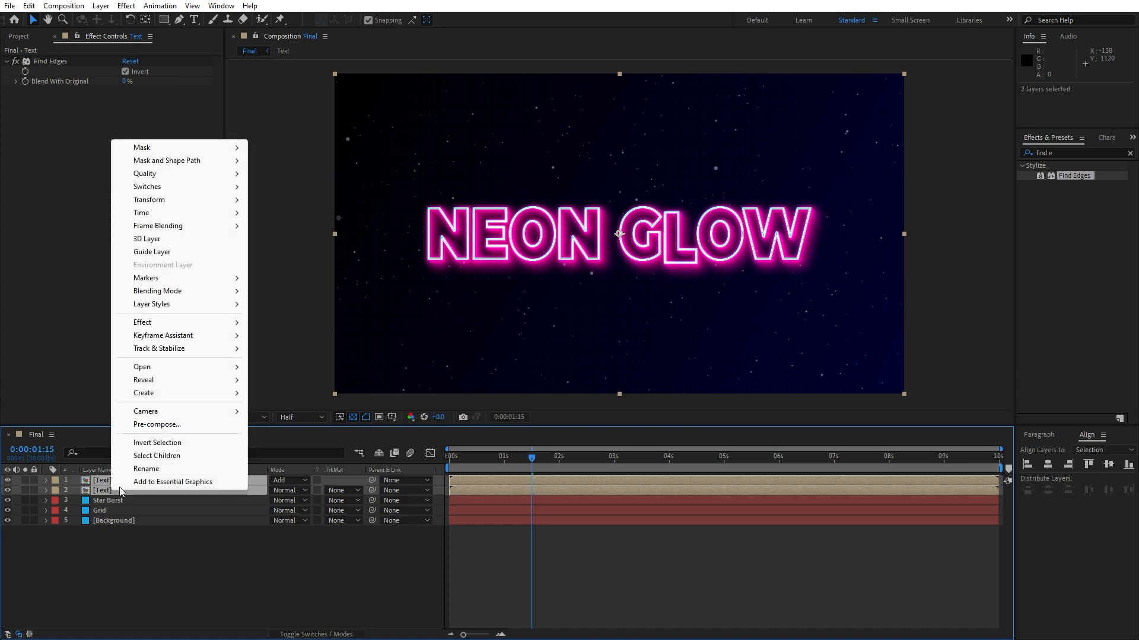
click(168, 424)
text(Text + Elements)
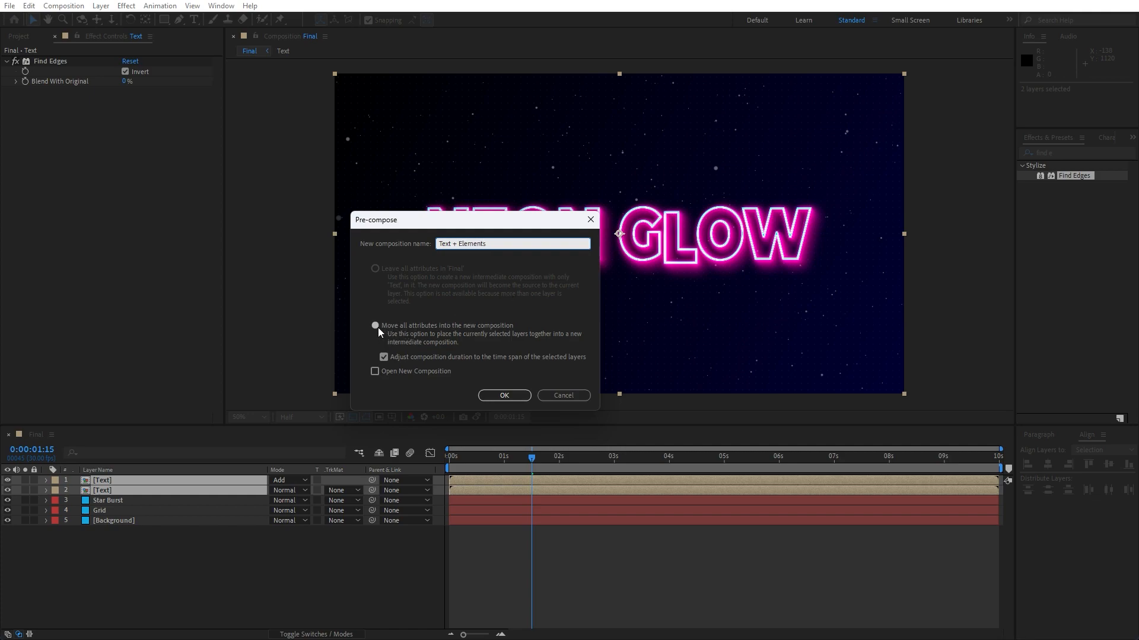
click(375, 326)
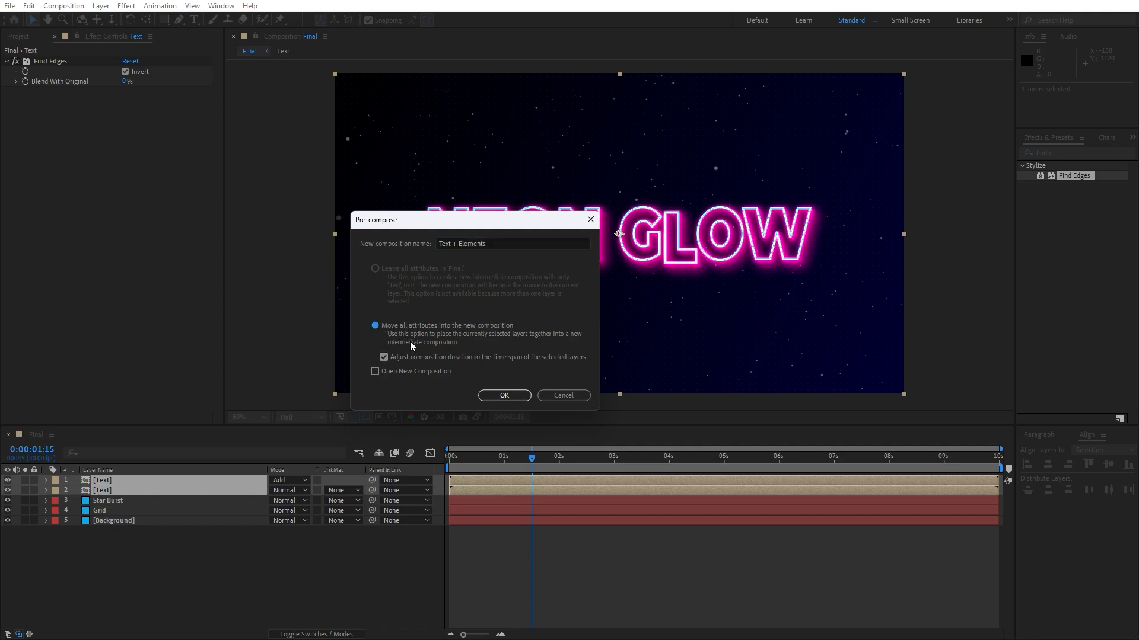
click(490, 395)
Set the composition viewer resolution to Full.
click(295, 539)
drag(449, 457, 562, 457)
click(301, 417)
click(301, 440)
scroll(652, 371, up, 1)
scroll(651, 371, down, 1)
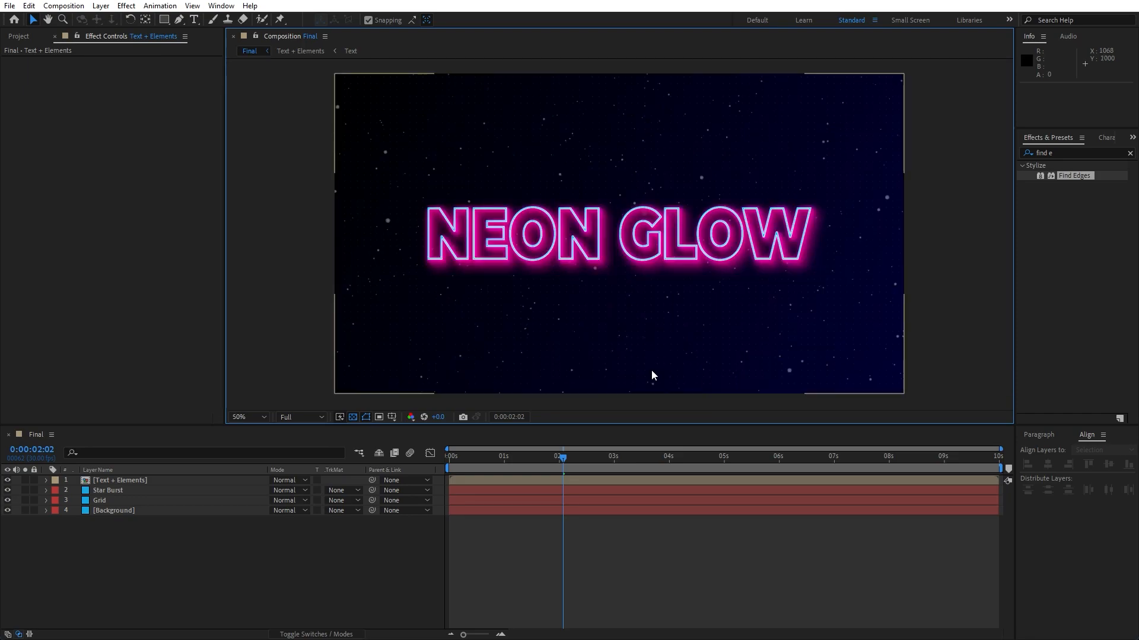
click(233, 549)
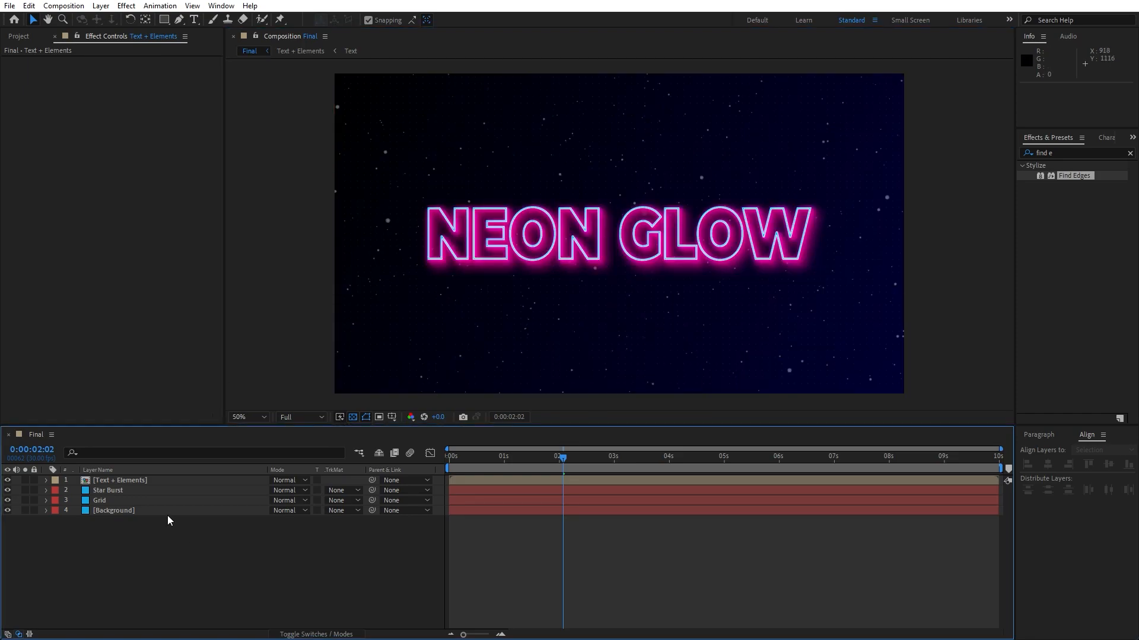
Duplicate the Text + Elements layer and rename the lower copy Shadow.
click(145, 481)
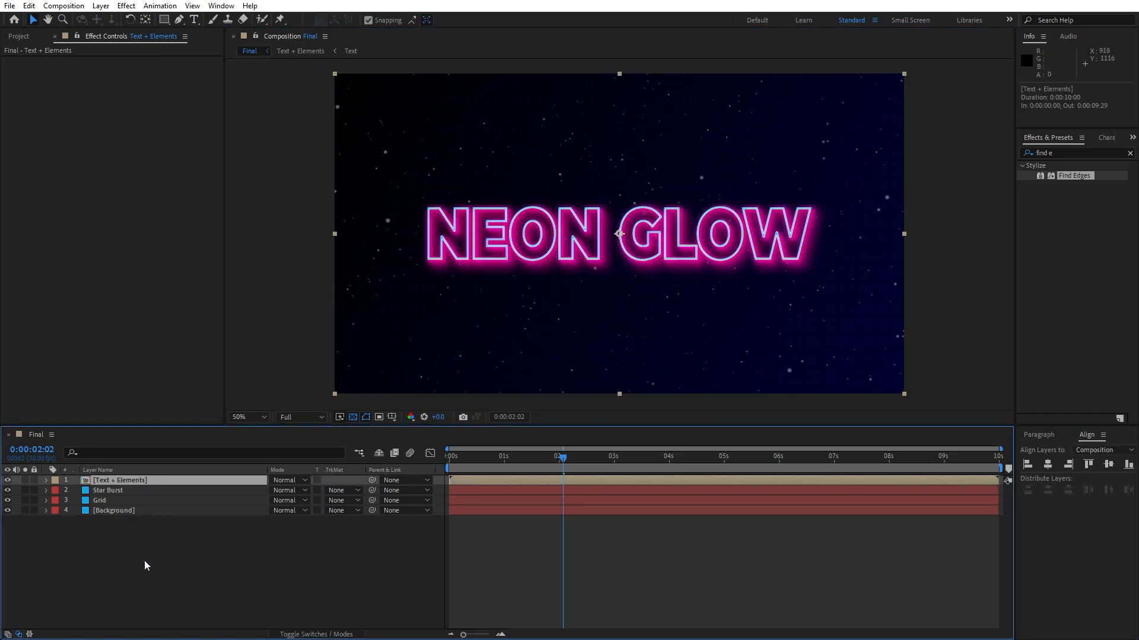
key(ctrl+d)
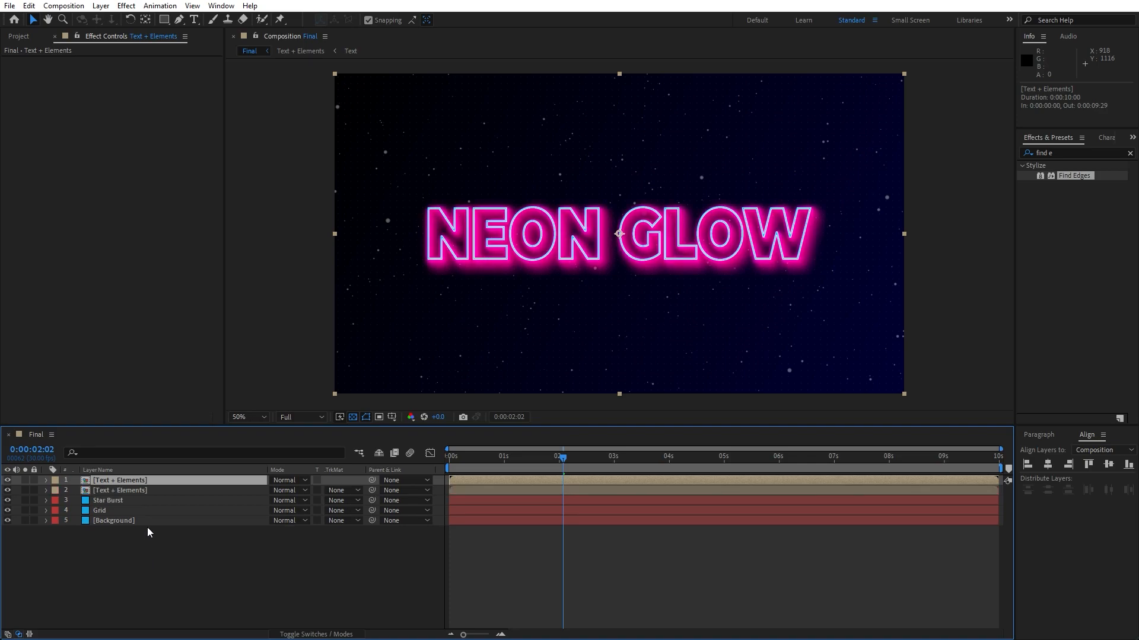
click(137, 492)
key(Return)
text(Shadow)
click(123, 572)
click(130, 491)
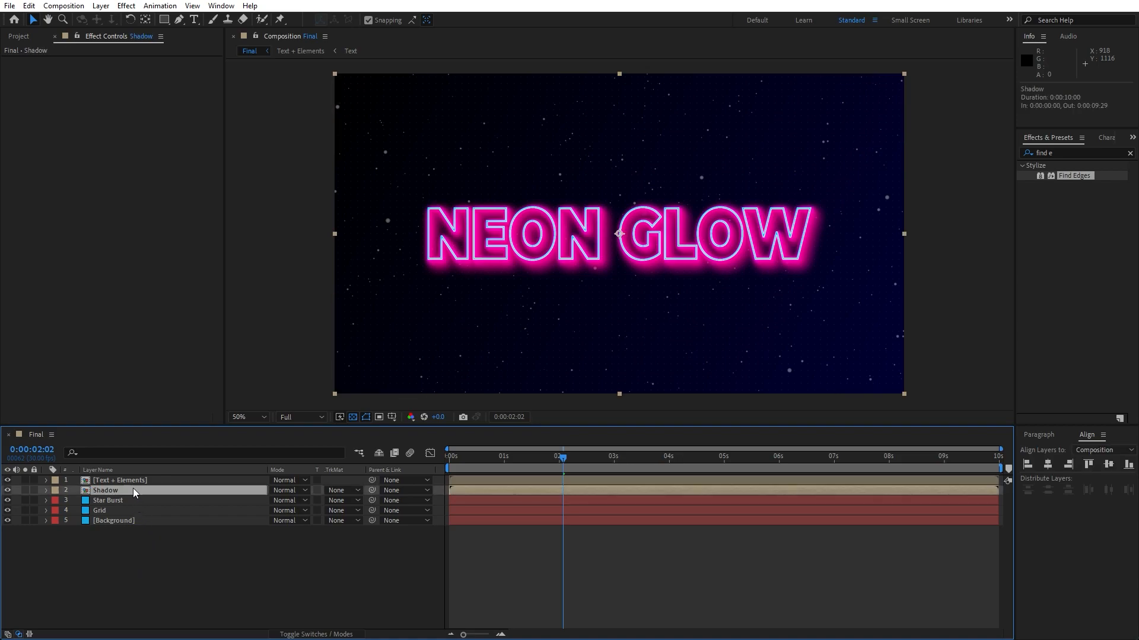
Apply CC Radial Fast Blur to the Shadow layer and place its center near the top-left corner at 94, 84.
click(1090, 152)
text(cc radia)
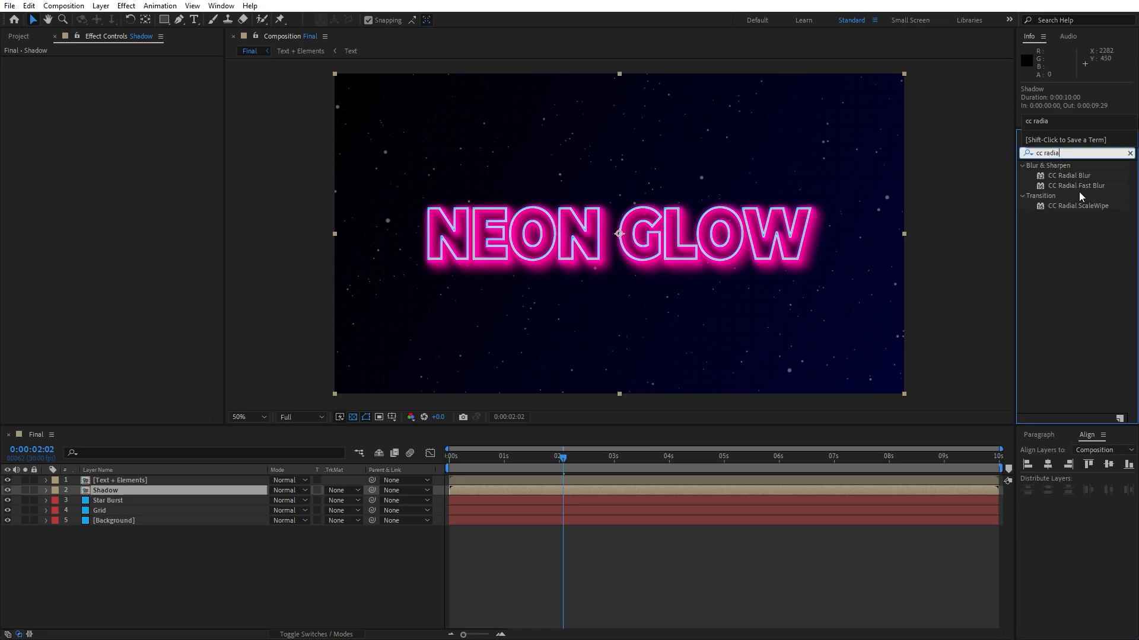
drag(1086, 187, 127, 491)
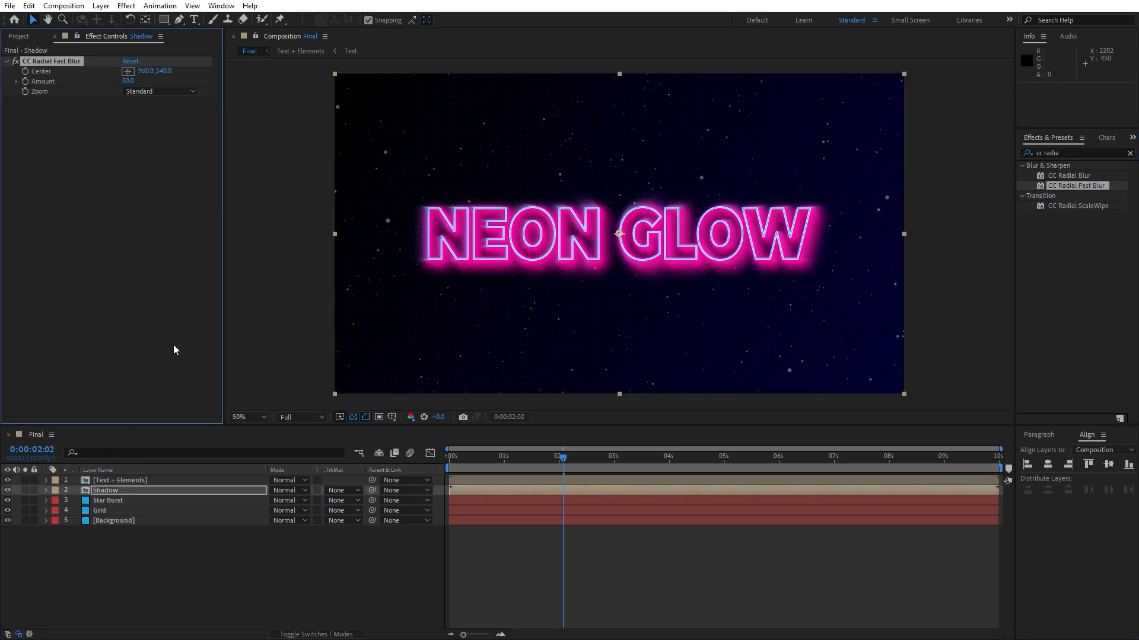
click(127, 71)
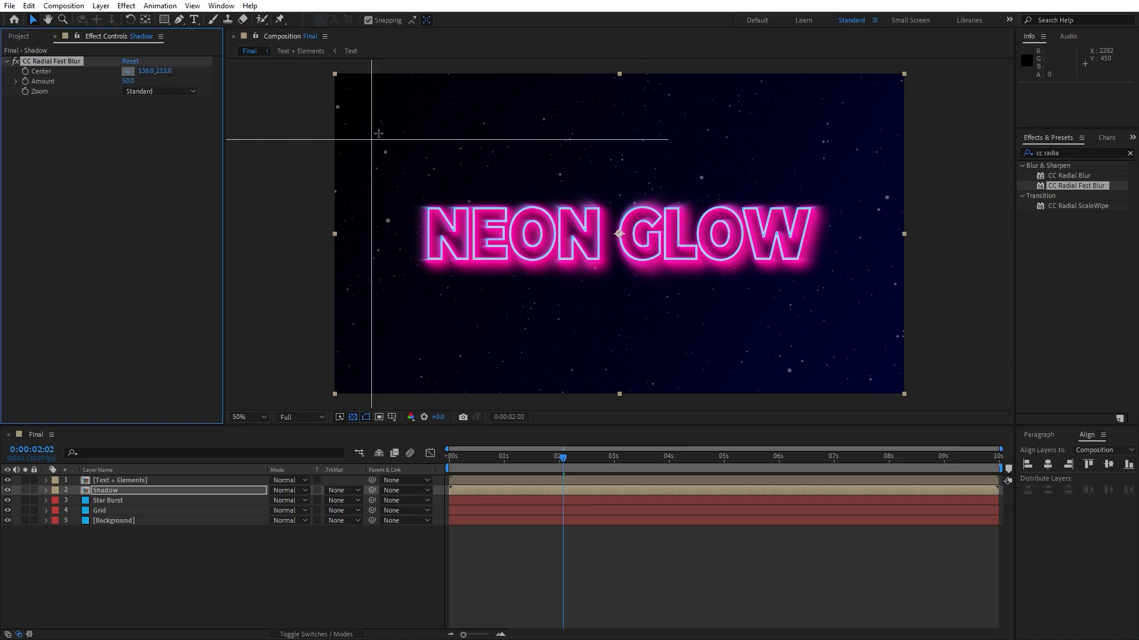
click(369, 99)
drag(369, 99, 362, 98)
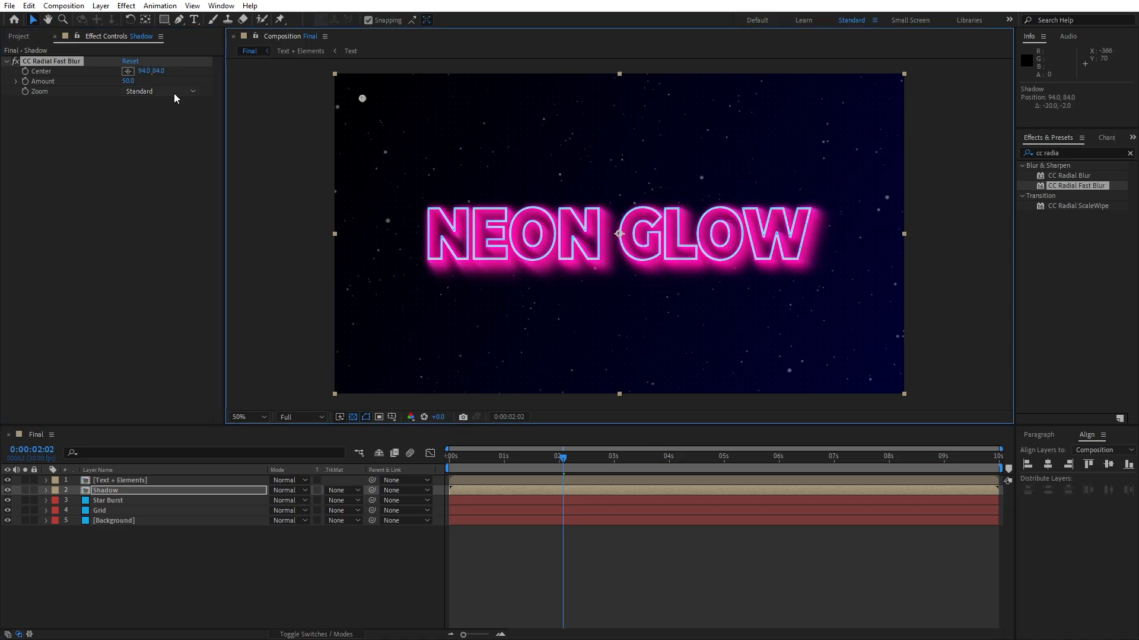
Set the radial blur Amount to 90 and the Shadow layer's opacity to 30%.
click(129, 81)
text(90)
key(Return)
click(119, 490)
key(t)
click(277, 501)
text(30)
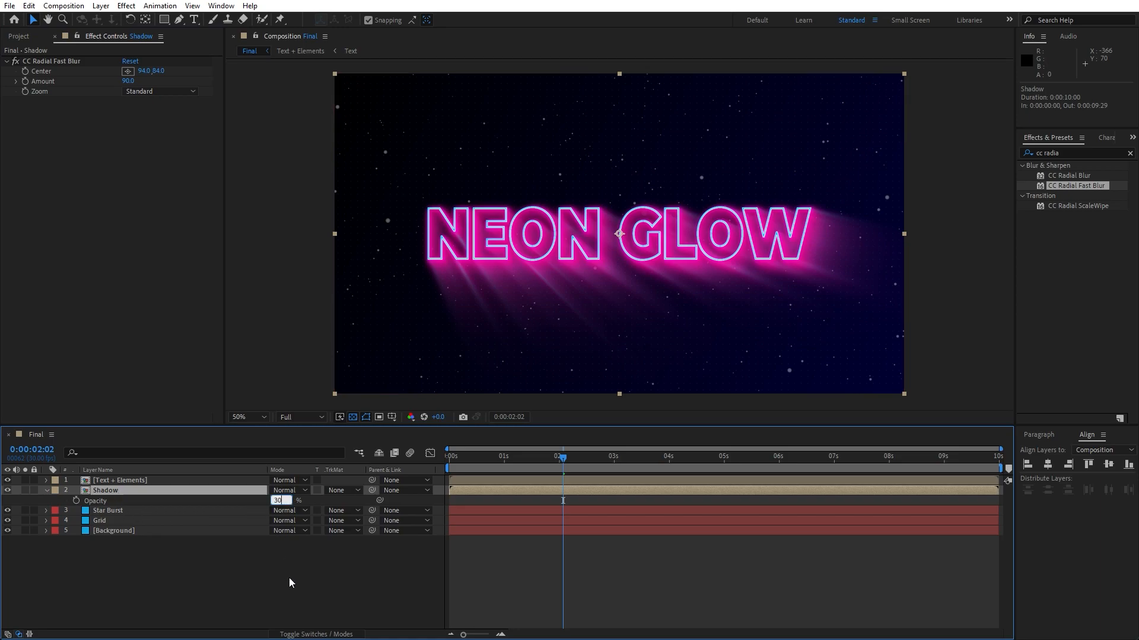
click(288, 565)
Preview the animation with the shadow in place.
drag(484, 458, 574, 458)
key(space)
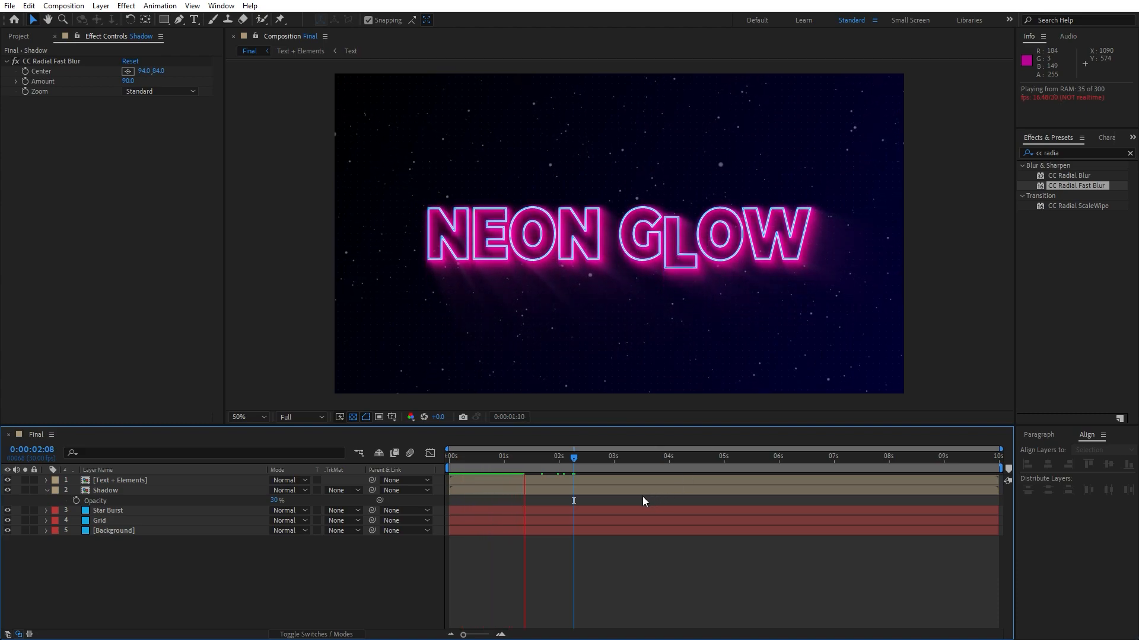
click(501, 459)
Open the nested Text composition and add opacity keyframes to NEON GLOW around 1 second, lowering the opacity.
double_click(106, 484)
double_click(115, 482)
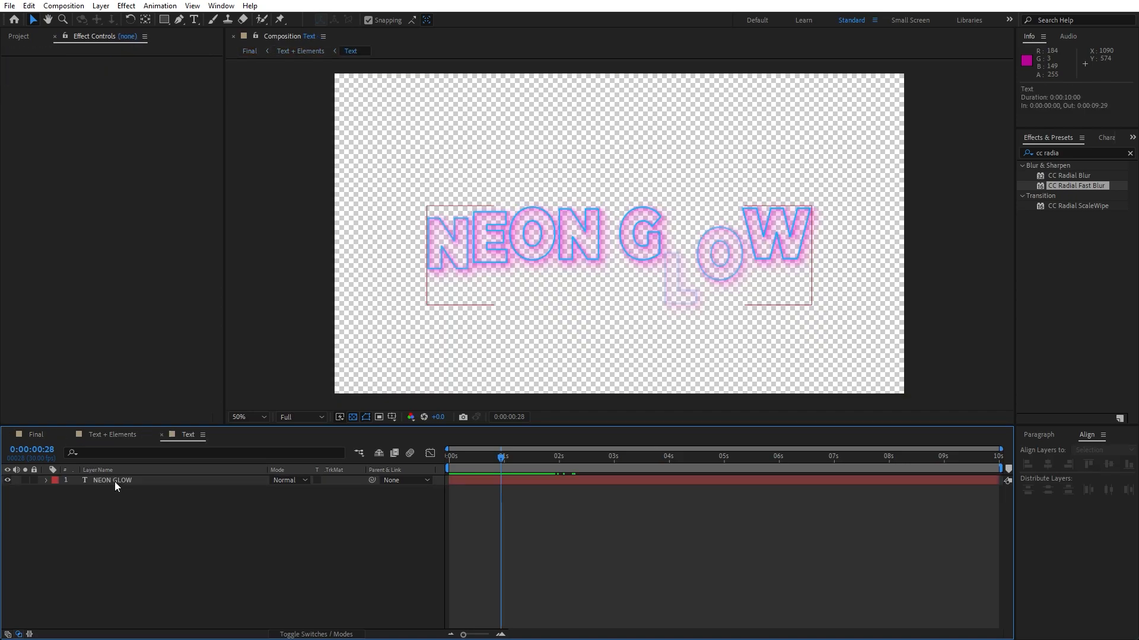
drag(521, 462, 494, 460)
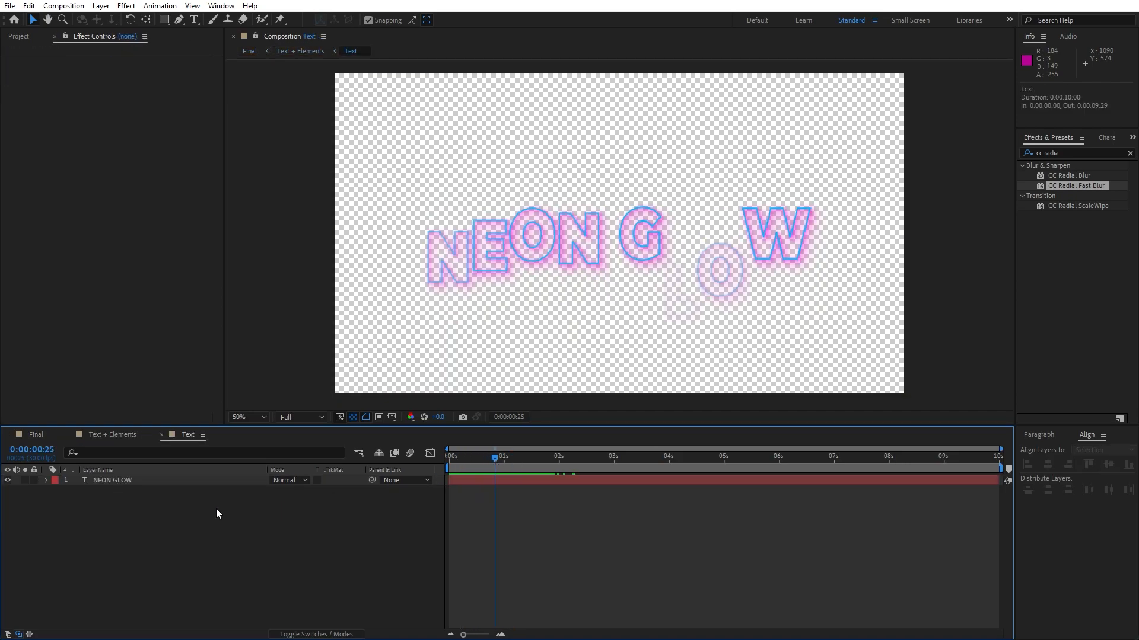
click(132, 482)
key(t)
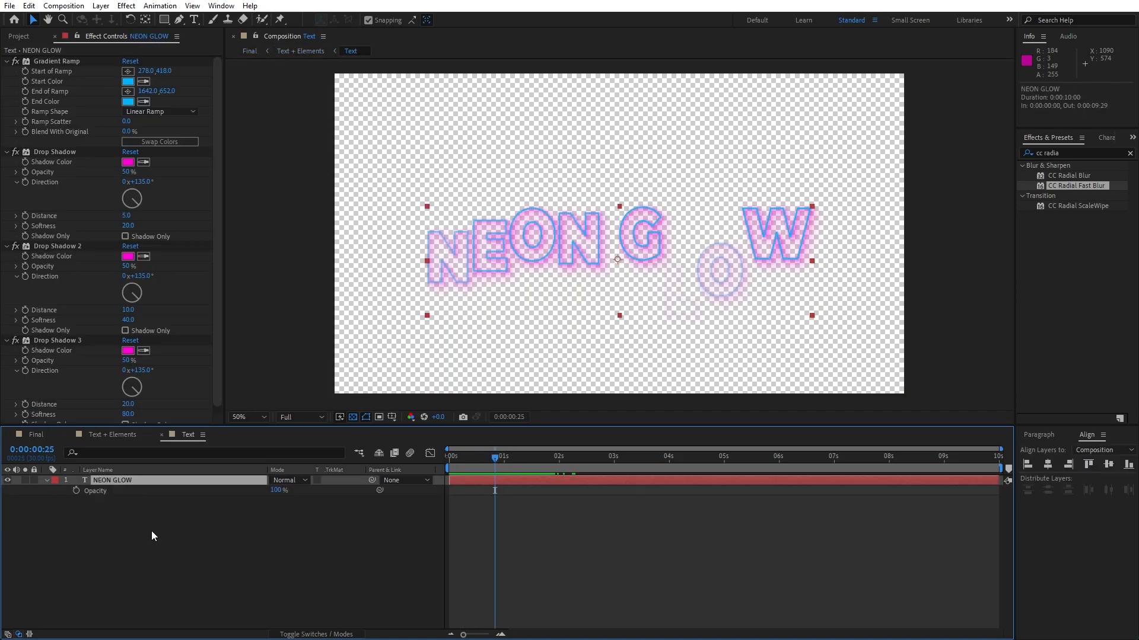
click(76, 491)
drag(496, 462, 515, 460)
drag(278, 491, 252, 494)
key(space)
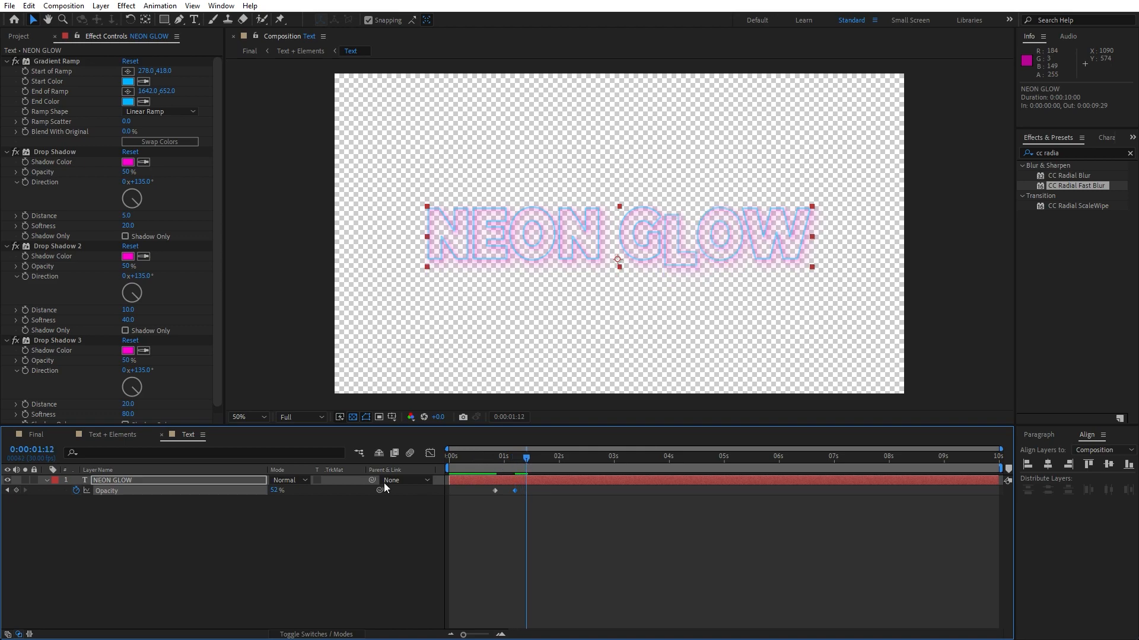
Keep adding NEON GLOW opacity keyframes over the next second, alternating low values down to 0% with higher ones for a flicker.
drag(280, 490, 288, 494)
drag(528, 469, 541, 469)
drag(268, 490, 195, 489)
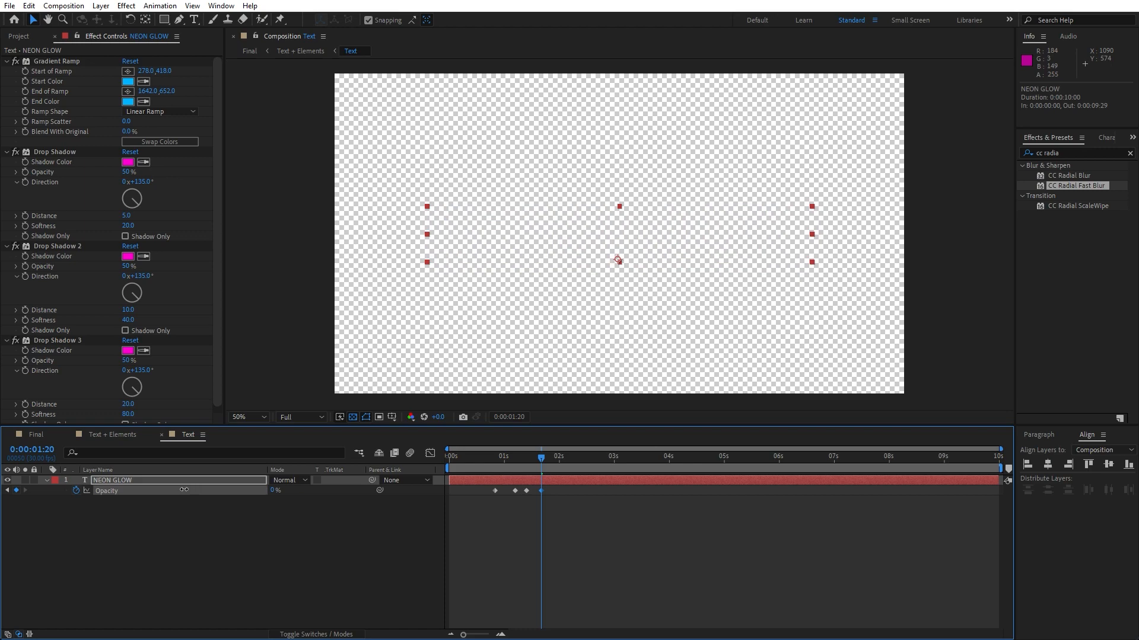
drag(540, 469, 568, 467)
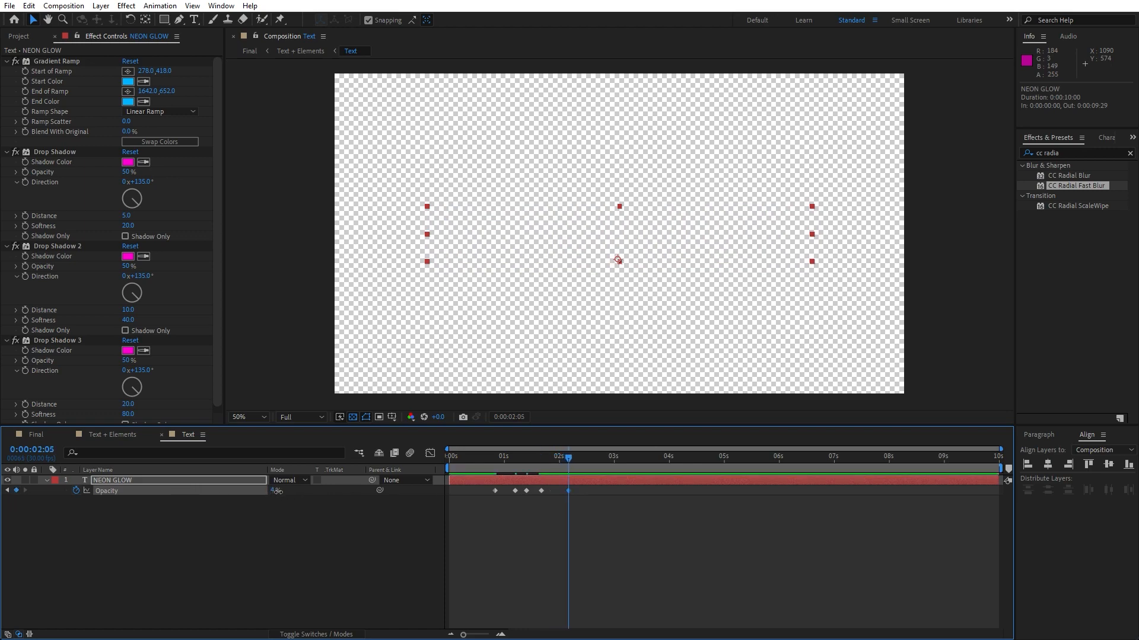
drag(274, 490, 315, 494)
drag(566, 462, 583, 465)
drag(274, 490, 237, 490)
drag(583, 465, 600, 467)
drag(276, 491, 330, 490)
drag(602, 467, 641, 466)
click(275, 490)
click(275, 525)
drag(274, 490, 211, 491)
drag(641, 461, 672, 465)
drag(275, 490, 338, 492)
click(257, 529)
Return to the Final composition and preview the flickering text.
click(36, 436)
click(281, 566)
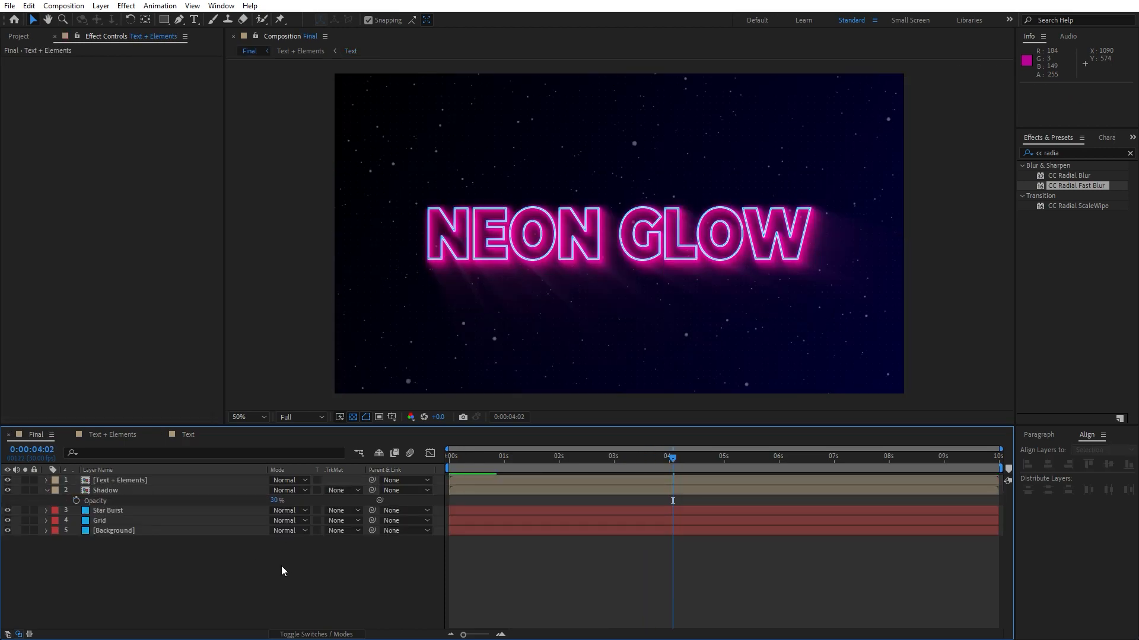
key(space)
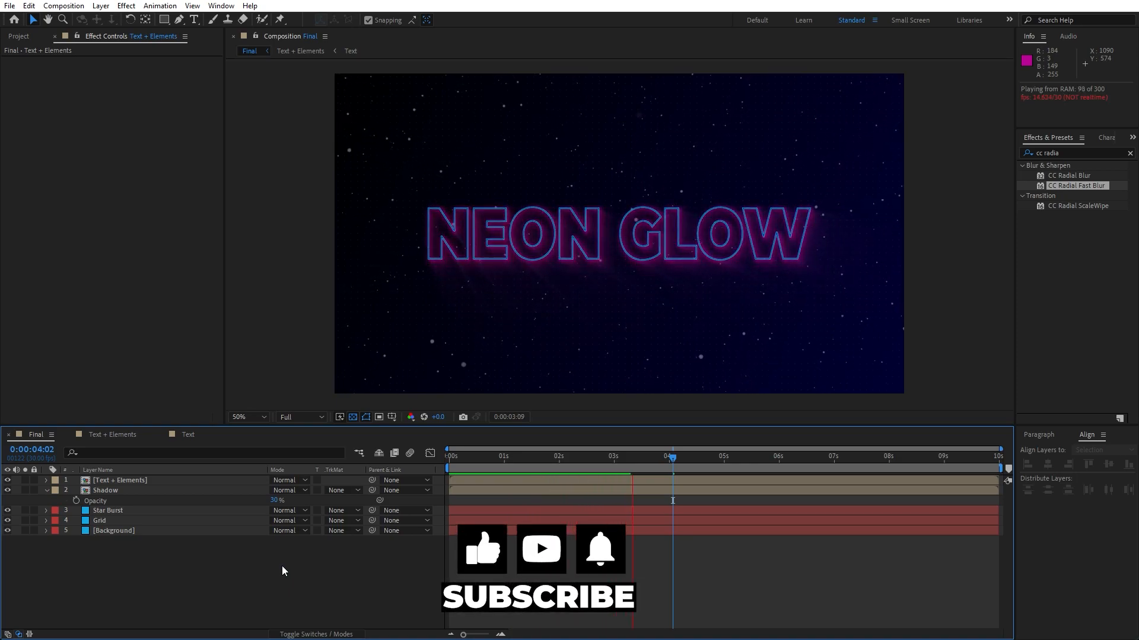
click(578, 459)
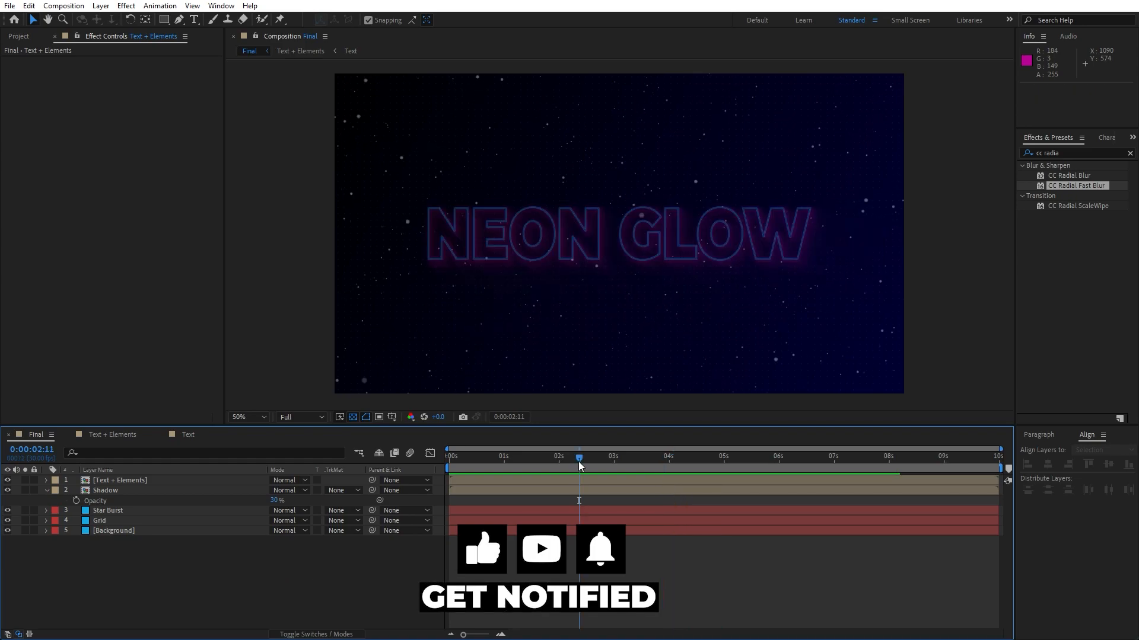
Collapse the Shadow layer and close the nested composition tabs.
click(47, 491)
click(70, 434)
click(70, 435)
drag(545, 466, 600, 460)
Create a new adjustment layer named Light Rays and select it.
right_click(170, 567)
mouse_move(314, 419)
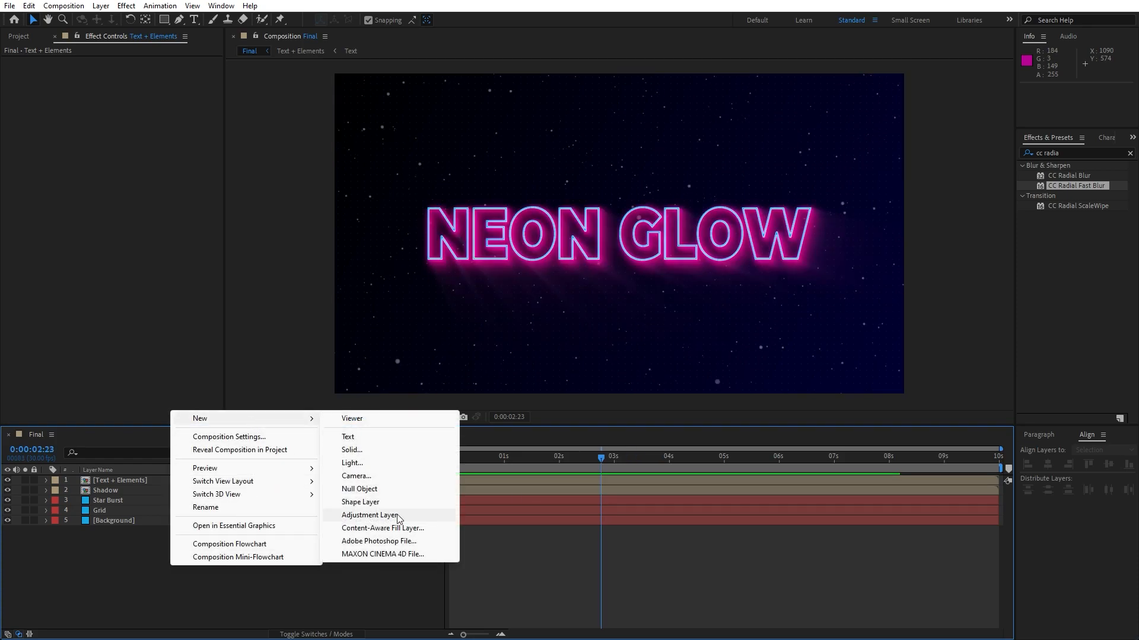
click(396, 519)
key(Return)
text(Light ra)
key(BackSpace)
key(BackSpace)
text(Rays)
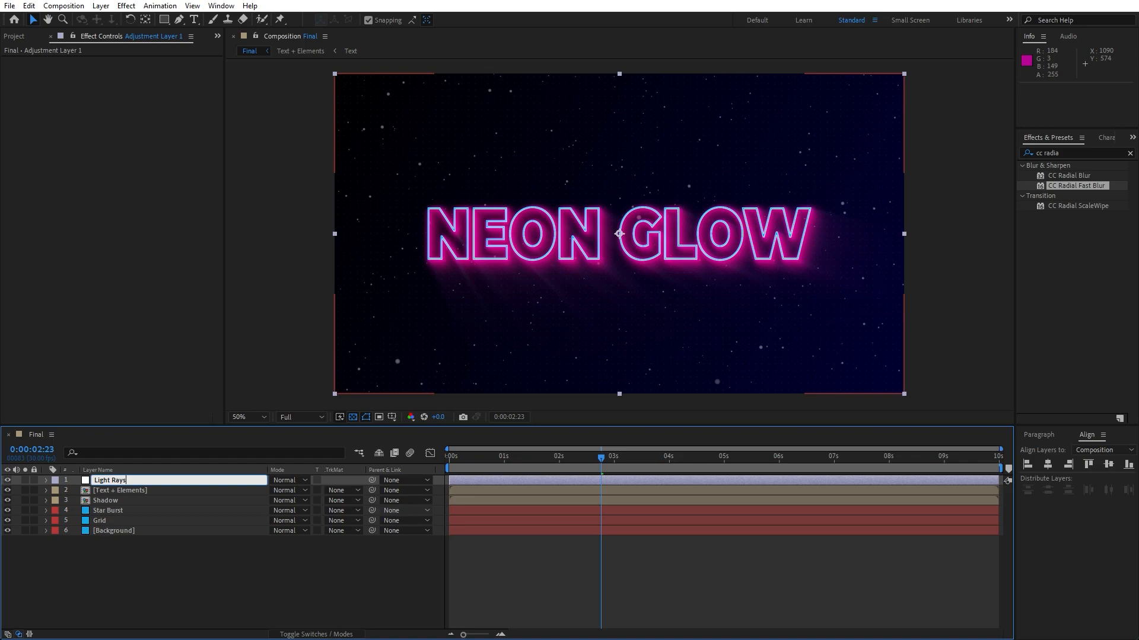
click(300, 580)
click(138, 481)
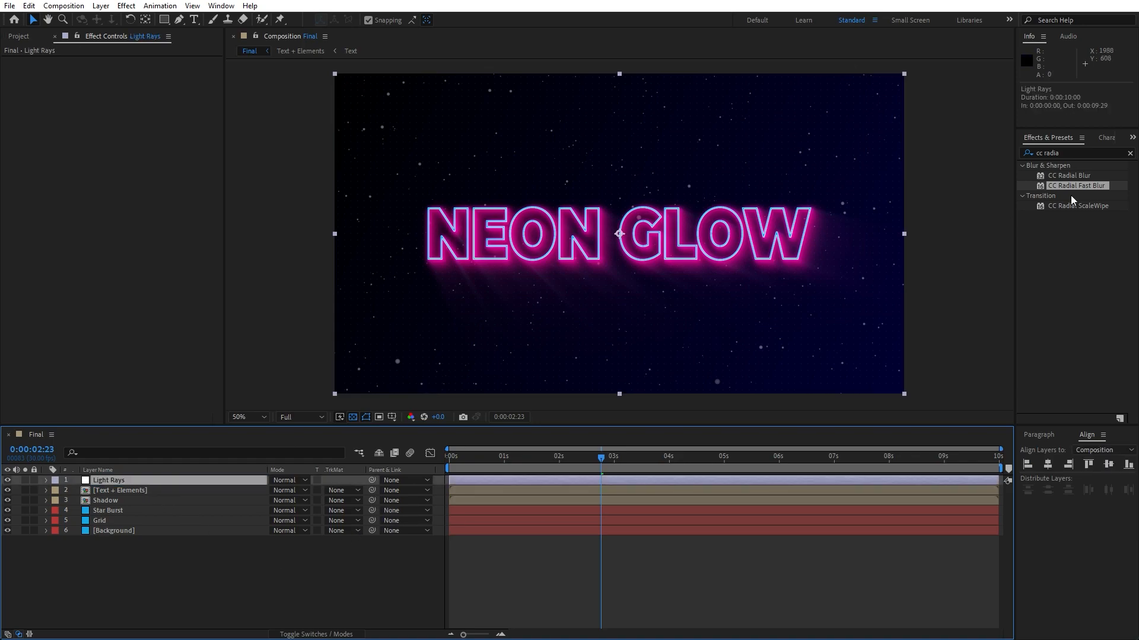
Apply the CC Light Rays effect to the Light Rays adjustment layer.
click(1093, 148)
text(light )
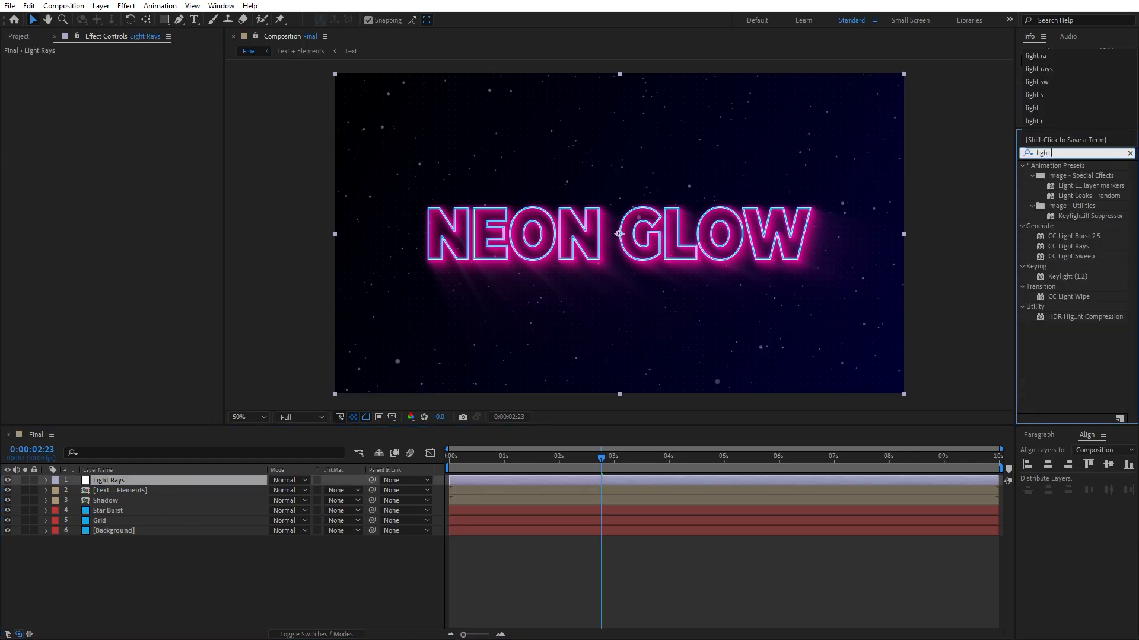
text(ra)
drag(1067, 176, 207, 483)
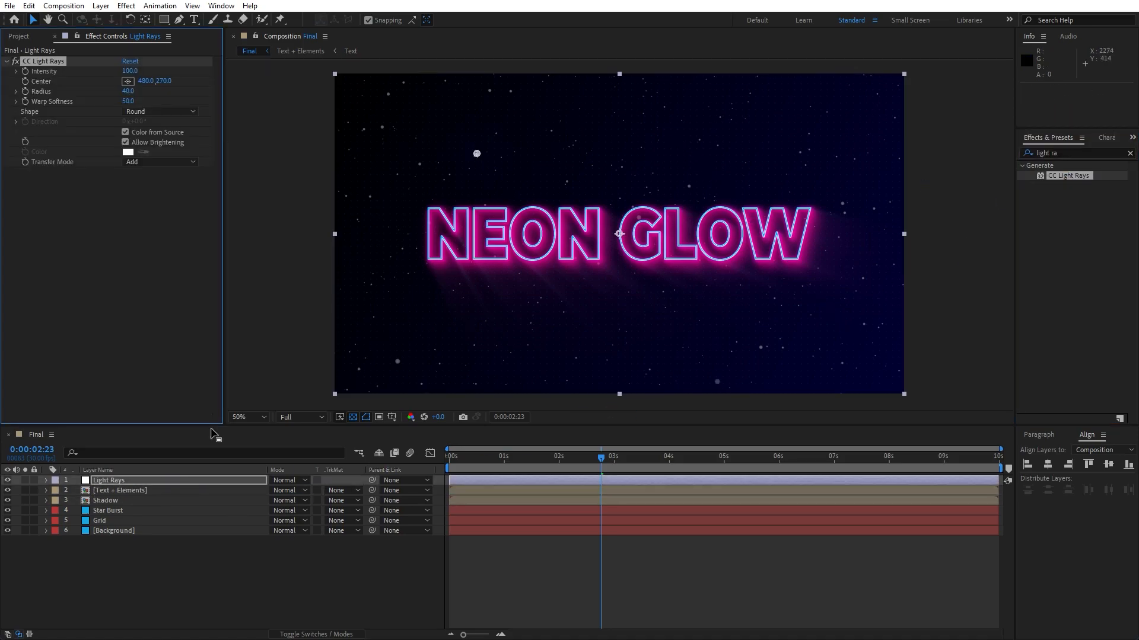
Turn off Color from Source and set the light rays' Radius to 180 and Warp Softness to 200.
click(126, 133)
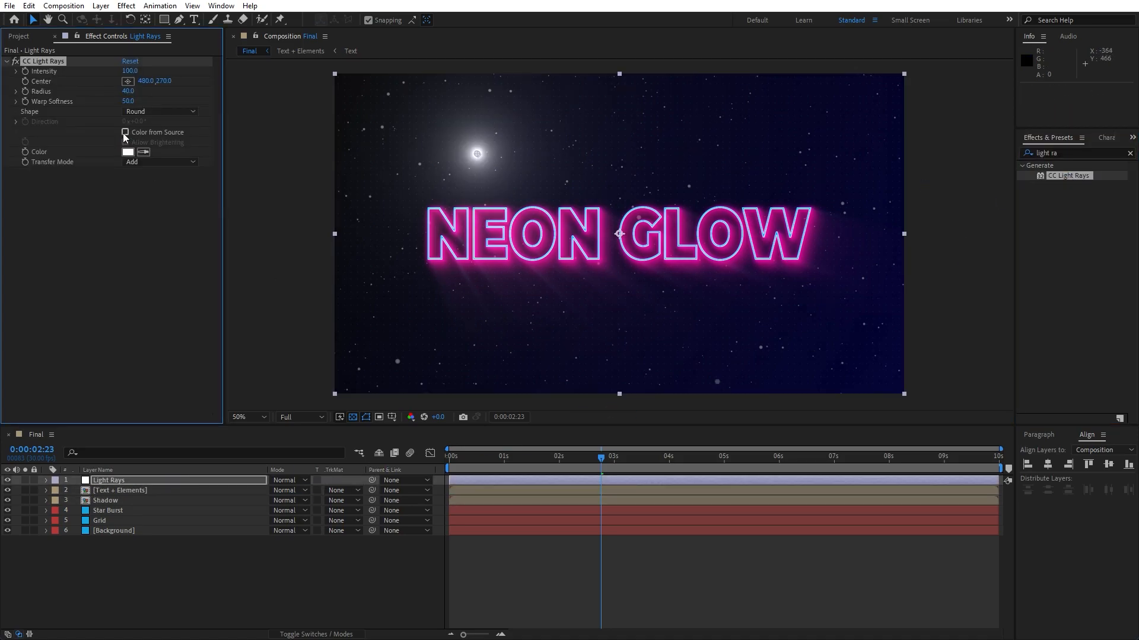
click(129, 92)
text(180)
key(Return)
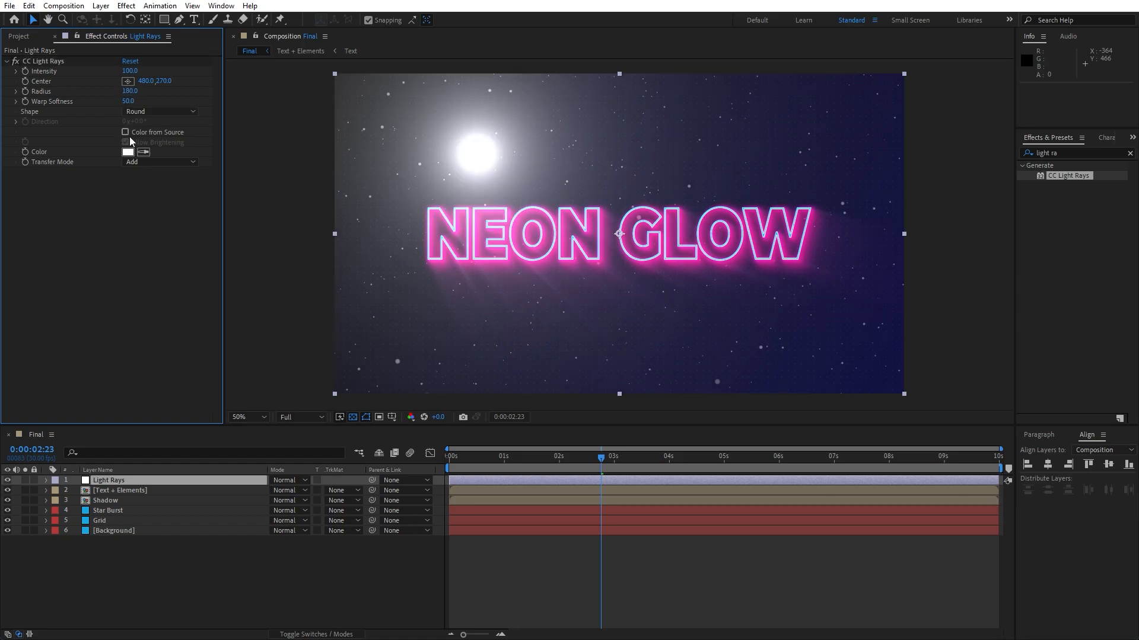
text(200)
key(Return)
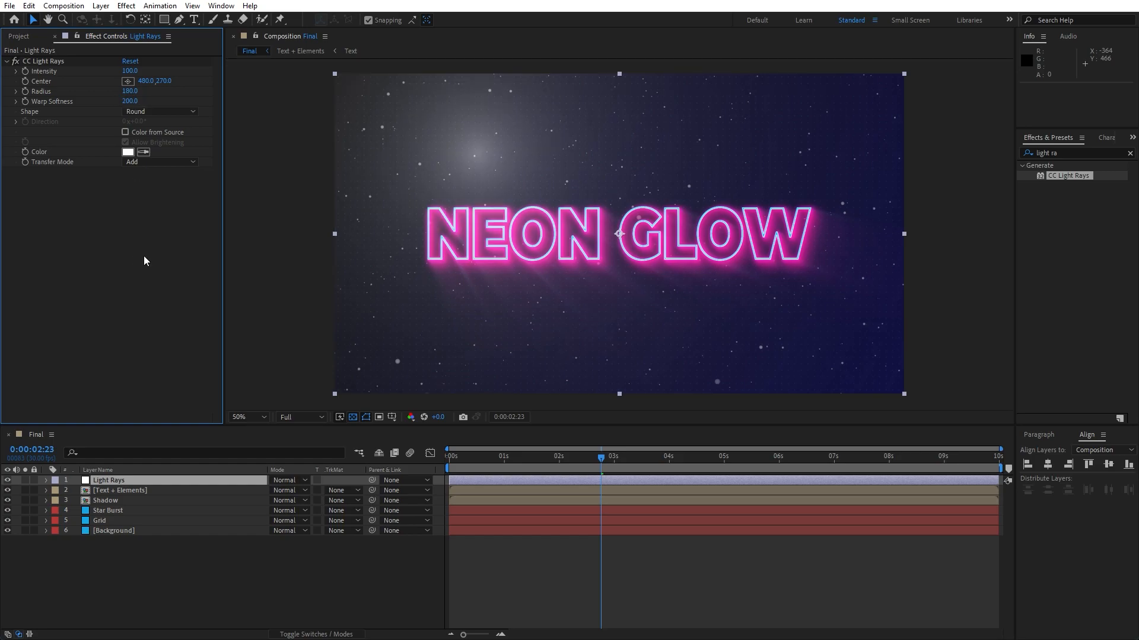
Set the light rays color to a deep blue.
click(127, 152)
drag(316, 320, 316, 314)
drag(292, 304, 307, 278)
click(412, 249)
Move the rays' center to the upper-left corner at 162, 138 and lower Intensity to 78.
drag(476, 153, 405, 127)
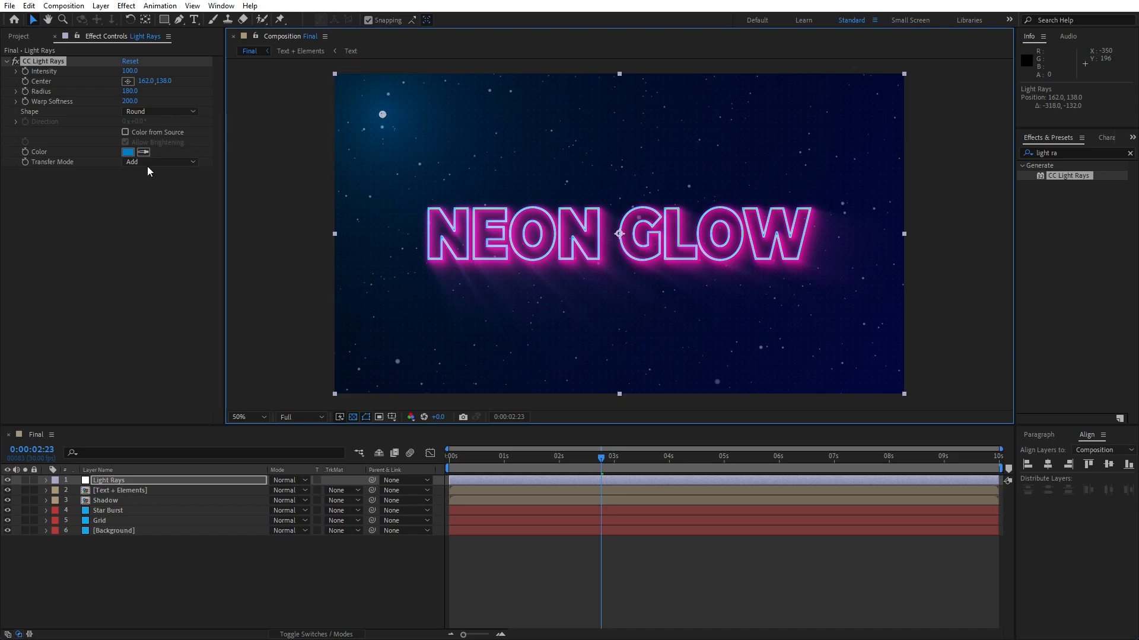
drag(128, 71, 119, 72)
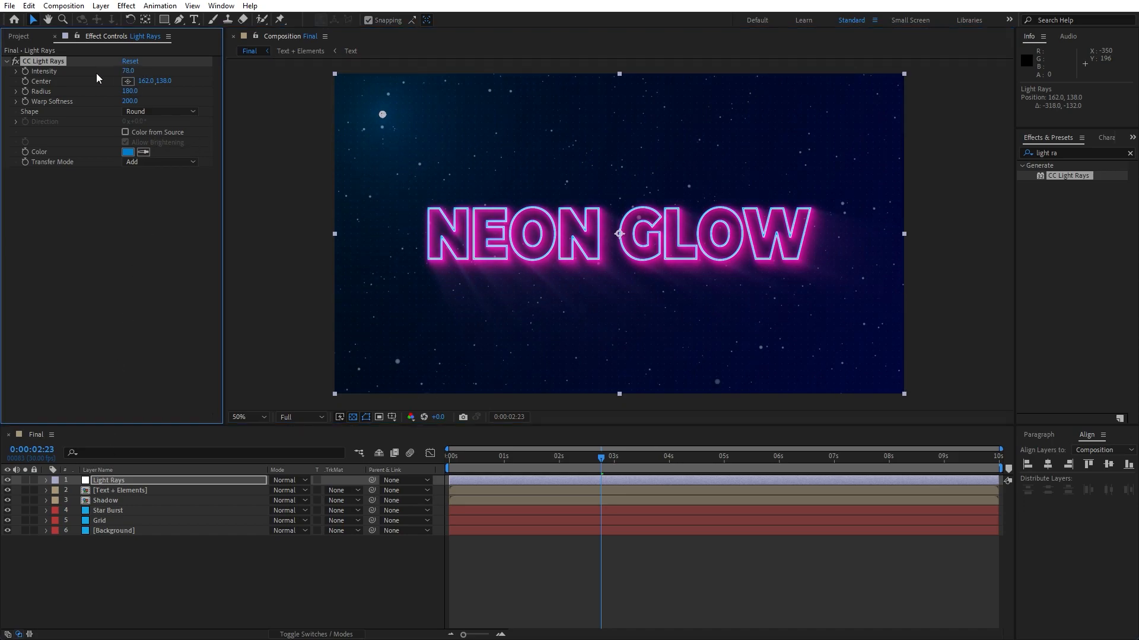
Duplicate the light rays effect, move the copy's center to the lower-right at 1758, 1016, and set its Intensity to 38.
key(ctrl+d)
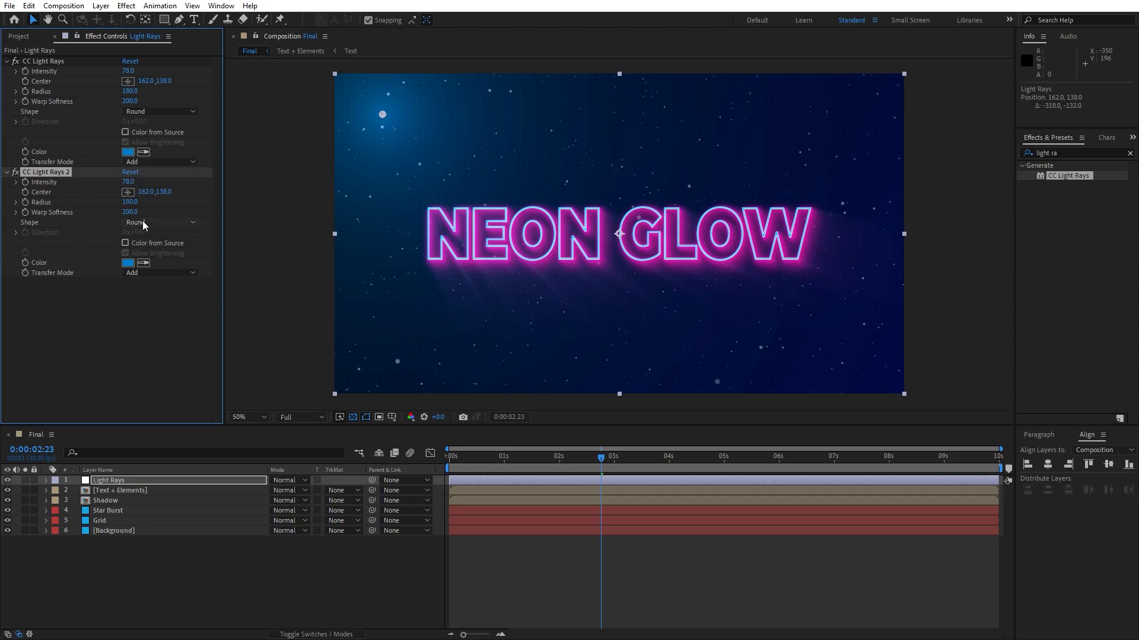
drag(824, 358, 855, 375)
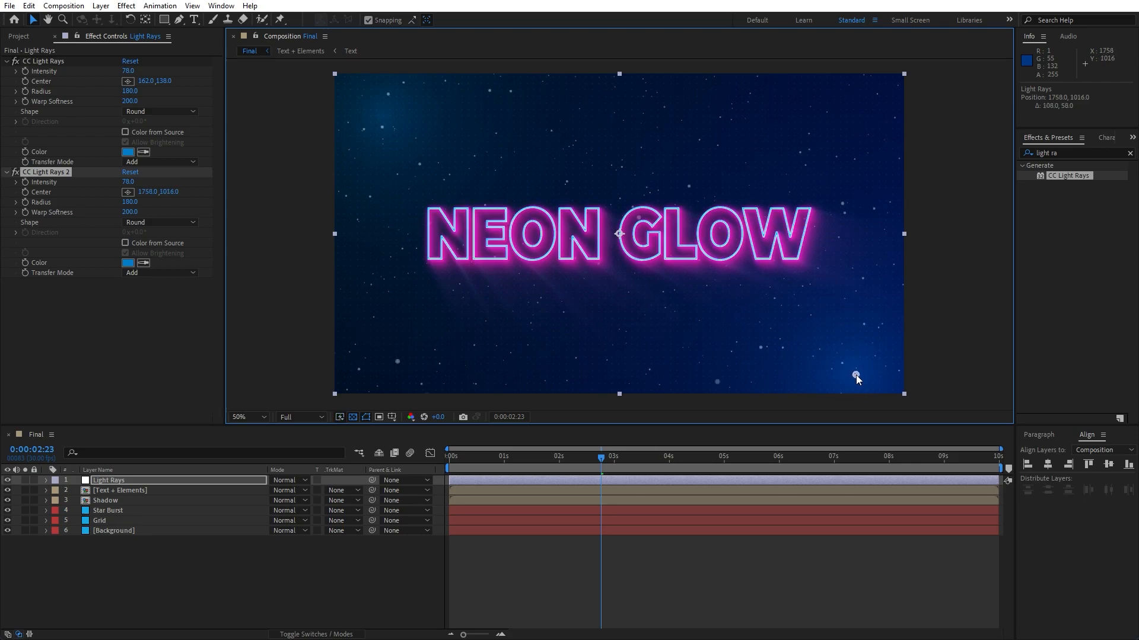
click(418, 572)
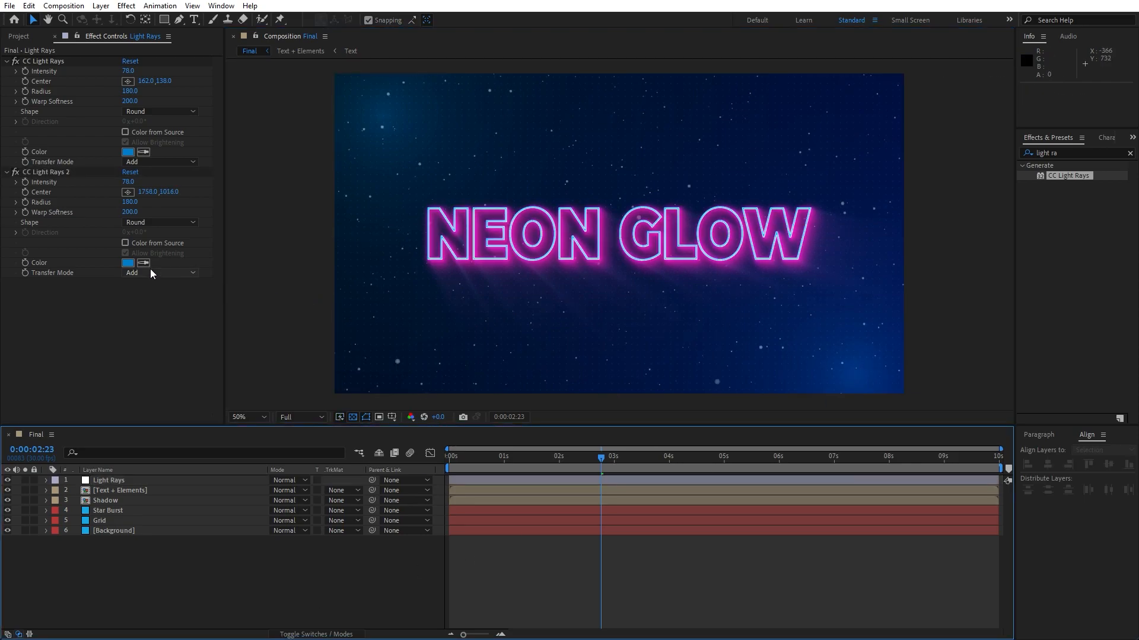
drag(128, 181, 107, 184)
Create a new adjustment layer named Lens Flare.
right_click(144, 572)
mouse_move(203, 423)
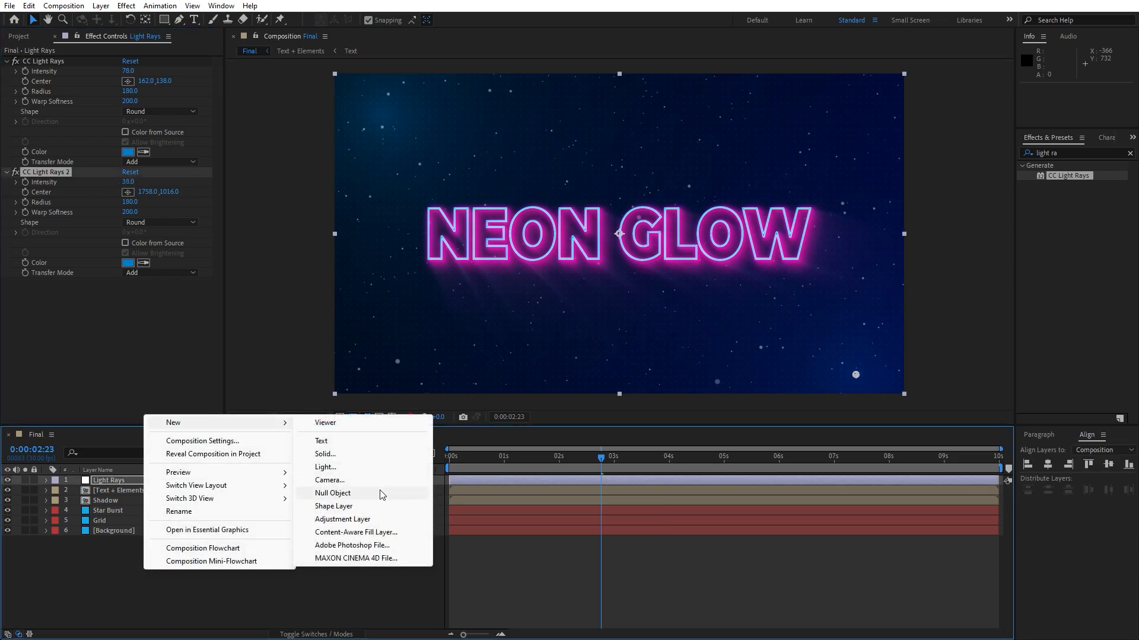
click(371, 519)
key(Return)
text(Lemn)
text( Flare)
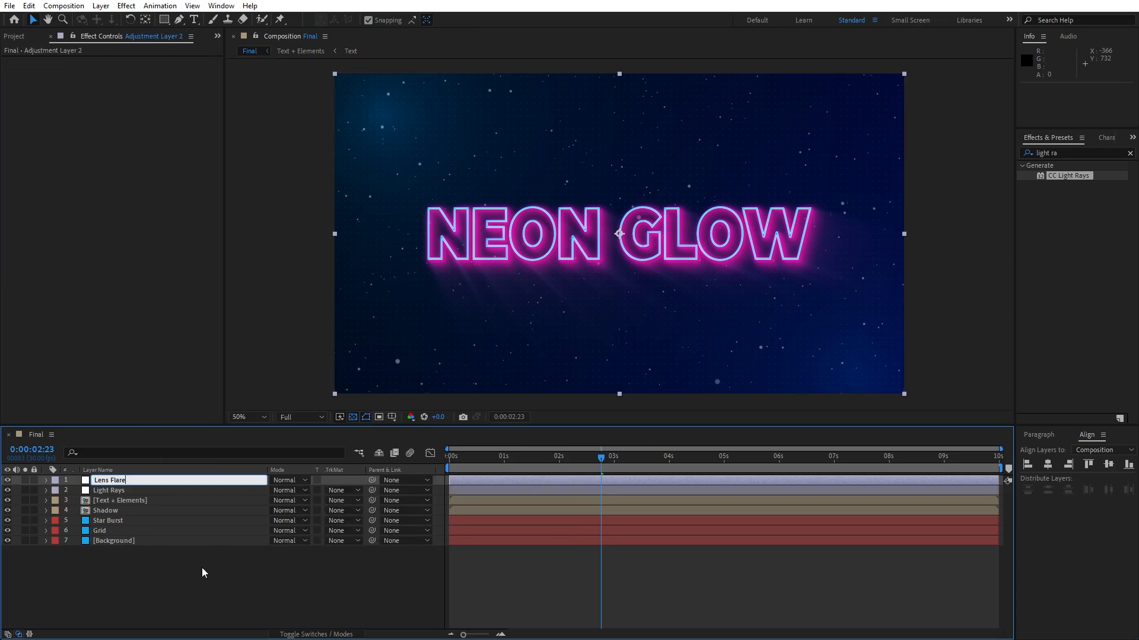
key(Return)
Apply the Lens Flare effect and place its flare center just off the lower-left corner at -104, 1106.
click(1072, 150)
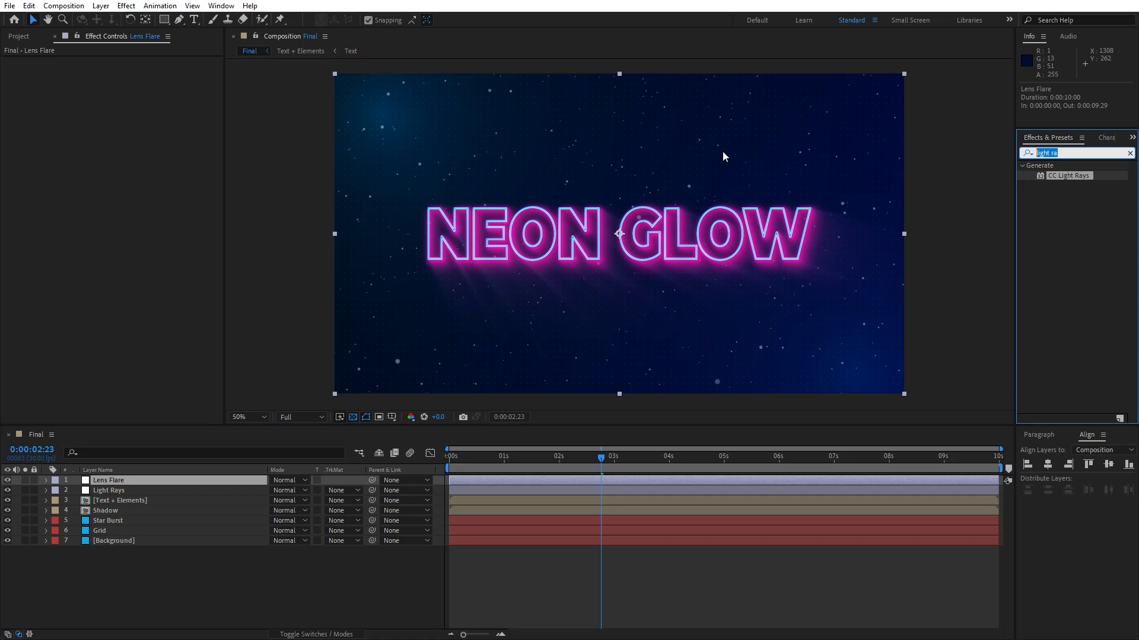
text(lens fla)
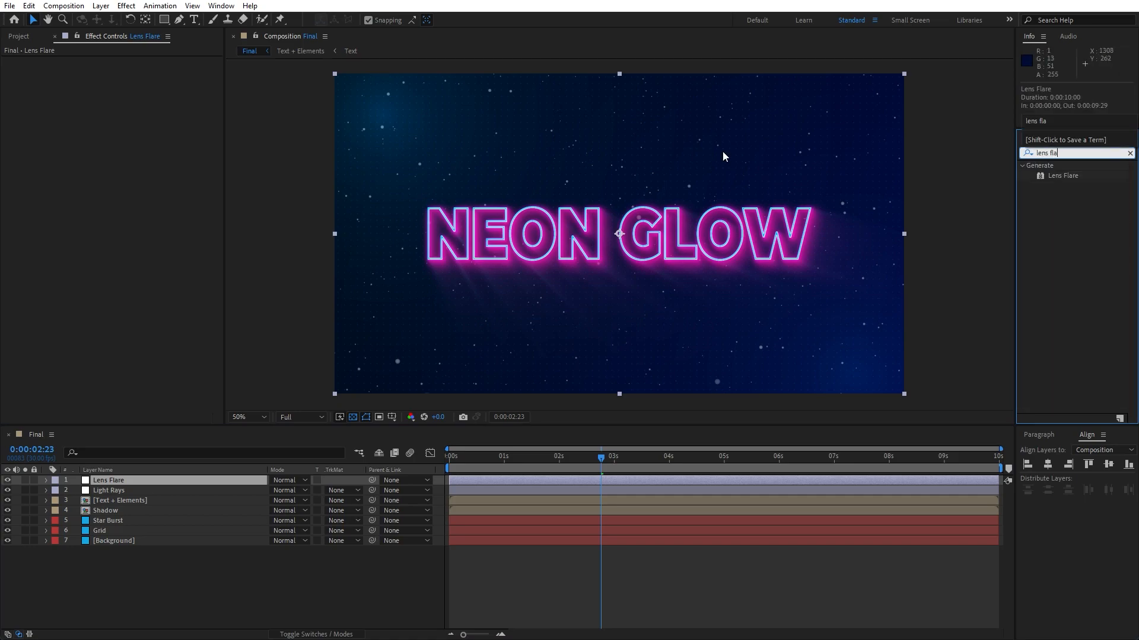
drag(1054, 176, 163, 481)
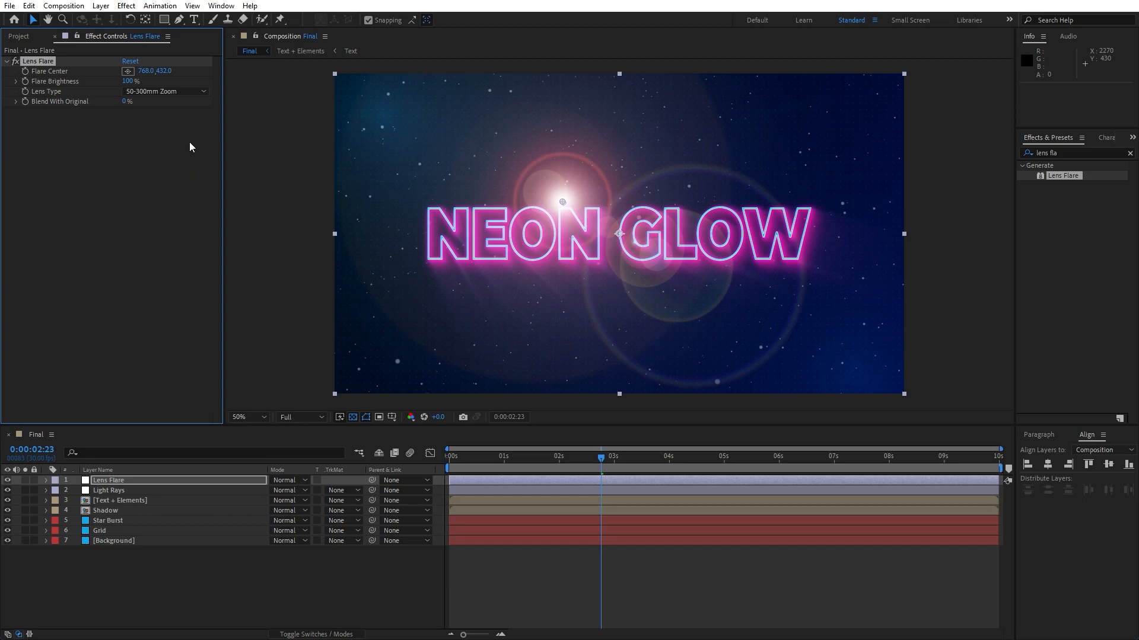
click(128, 72)
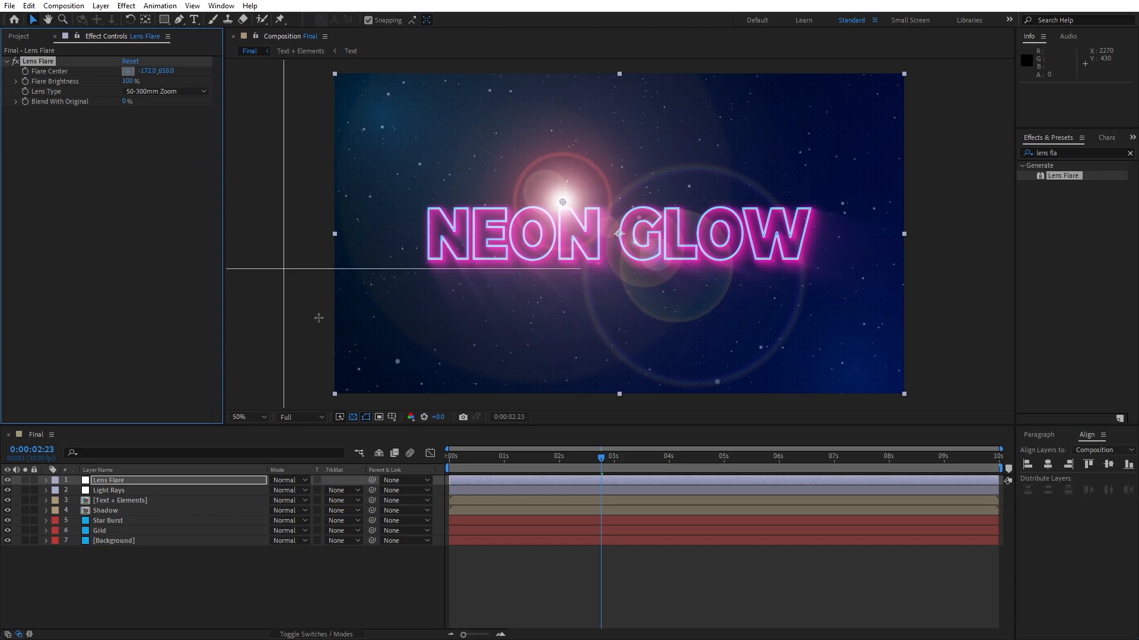
click(304, 401)
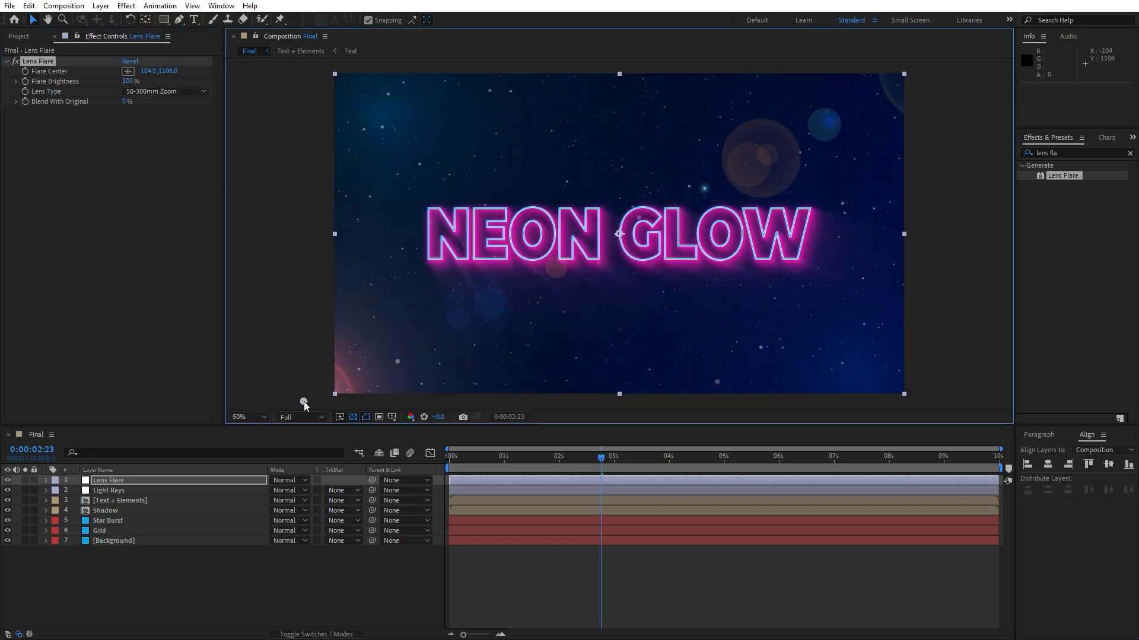
Keyframe the Flare Center from its start at 0 seconds to 2095, 1214 at 5 seconds.
key(comma)
drag(523, 459, 446, 460)
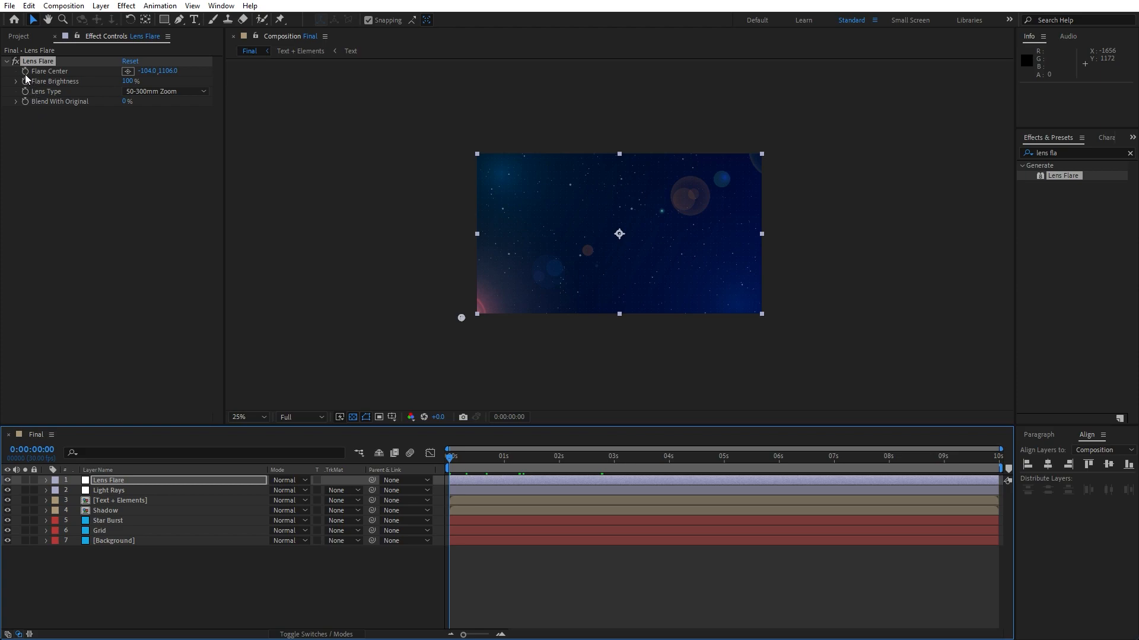
drag(475, 461, 726, 479)
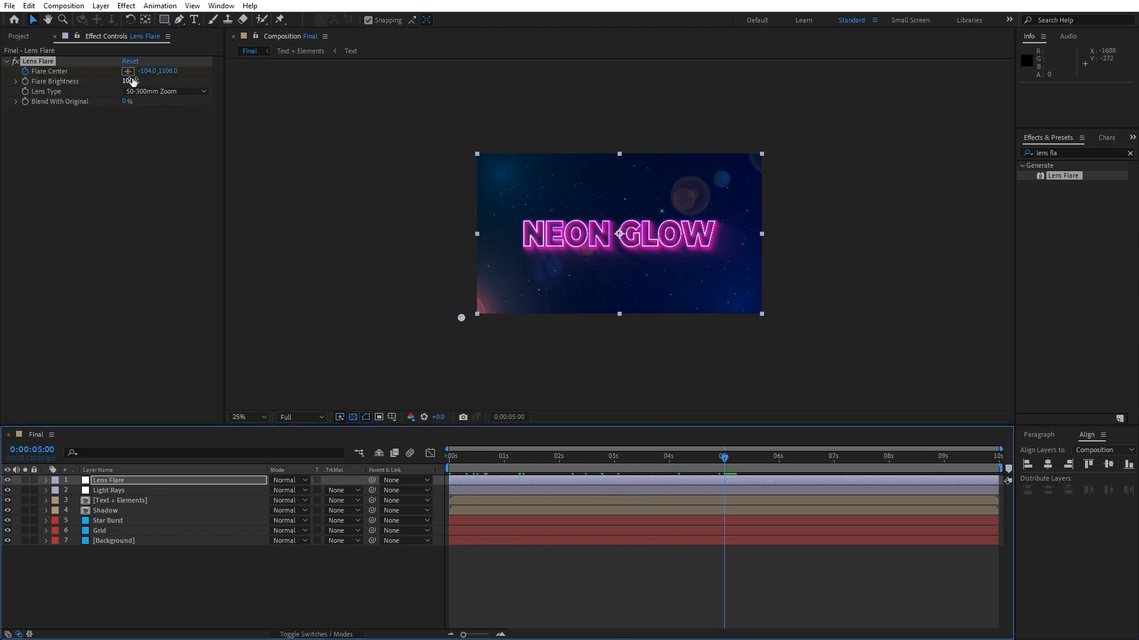
drag(145, 72, 703, 150)
drag(584, 318, 787, 336)
key(period)
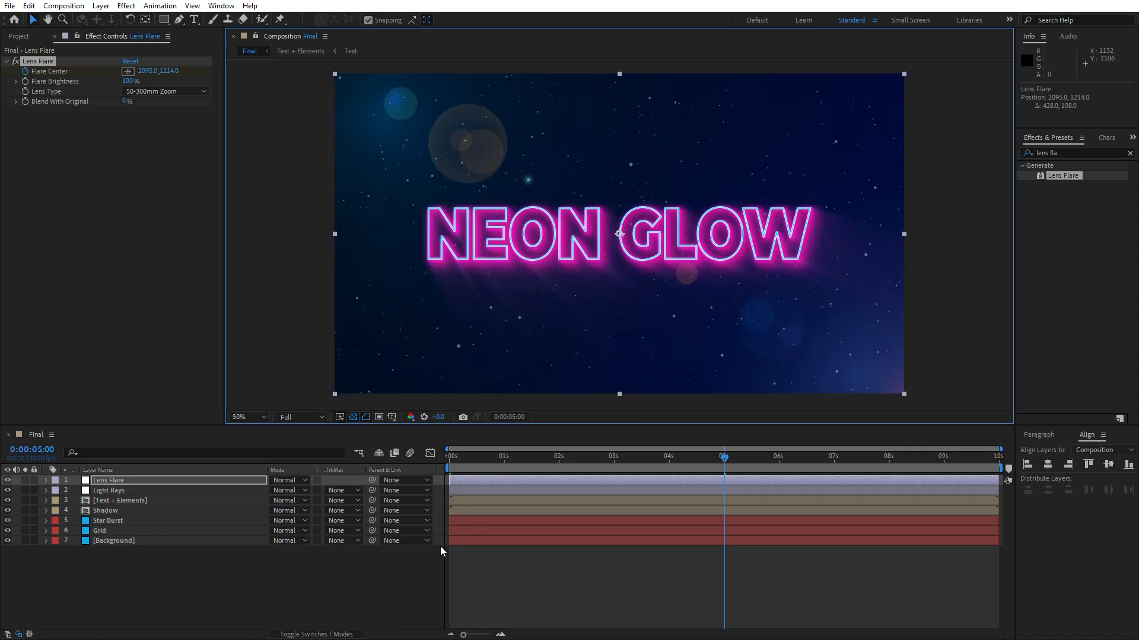
Preview the composition to watch the moving lens flare.
click(322, 576)
key(space)
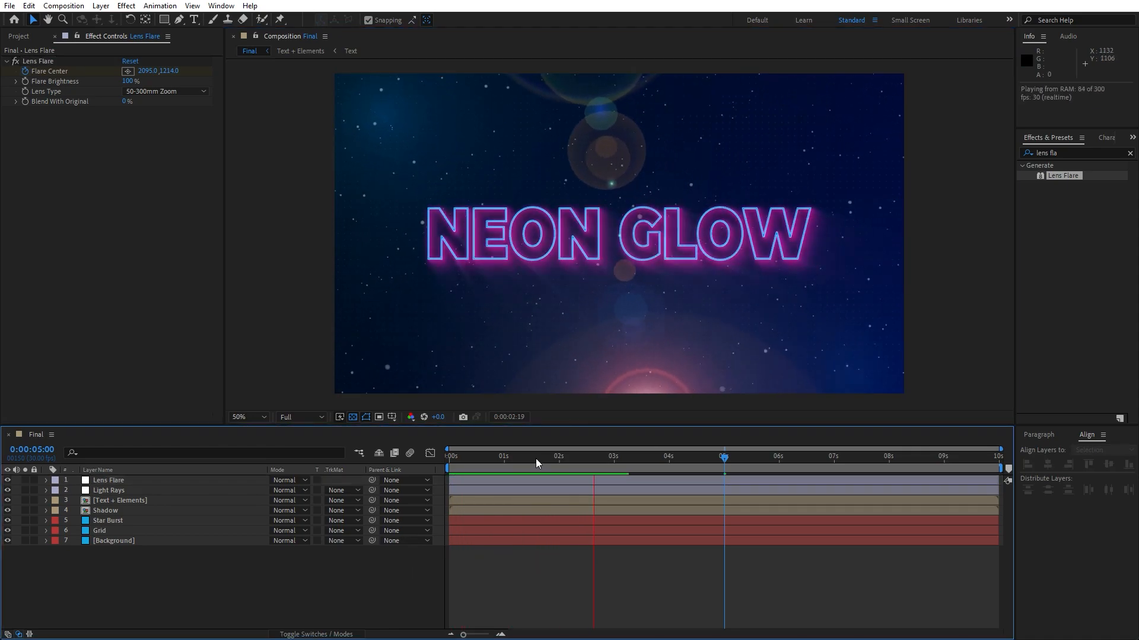
drag(517, 458, 624, 458)
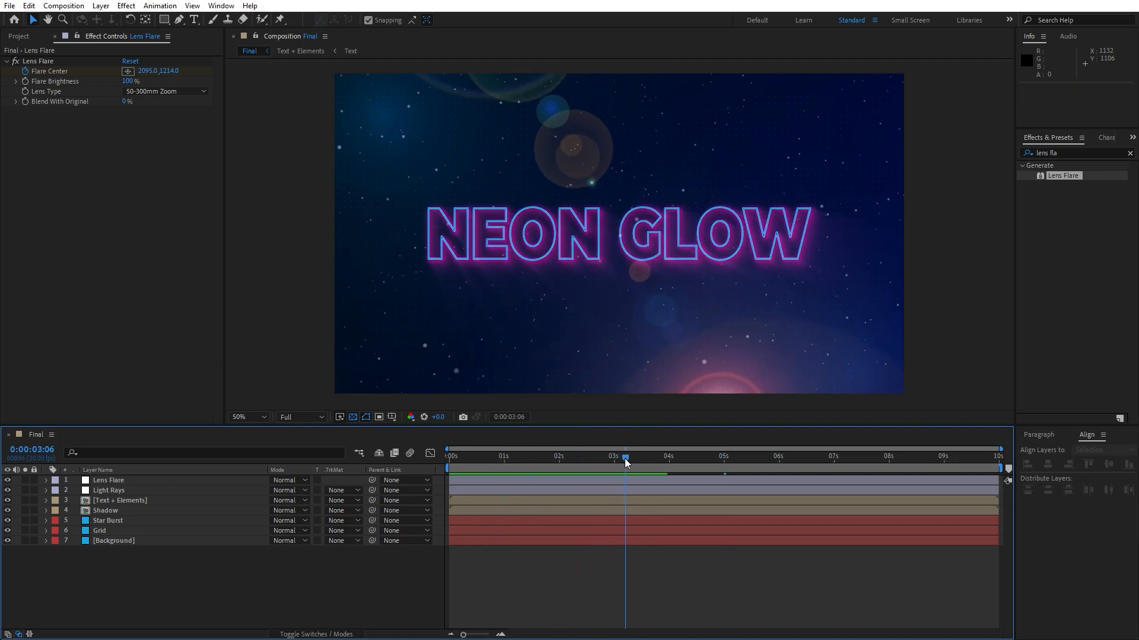
Set the lens flare's Blend With Original to 61% and preview the composition.
click(126, 481)
drag(125, 105, 152, 103)
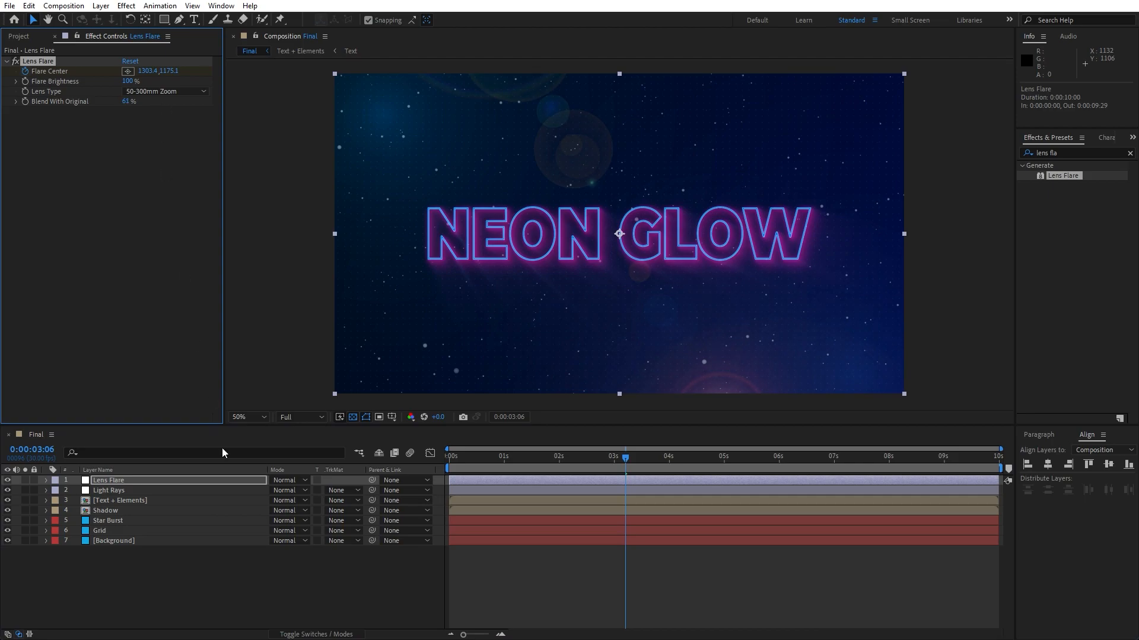
click(239, 546)
key(space)
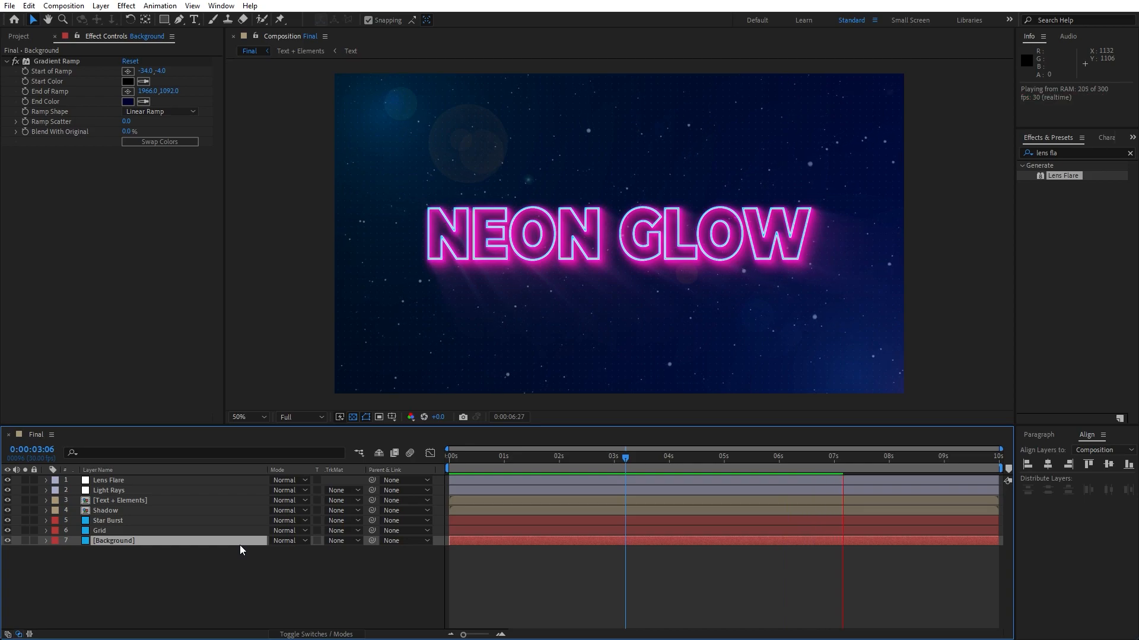
key(space)
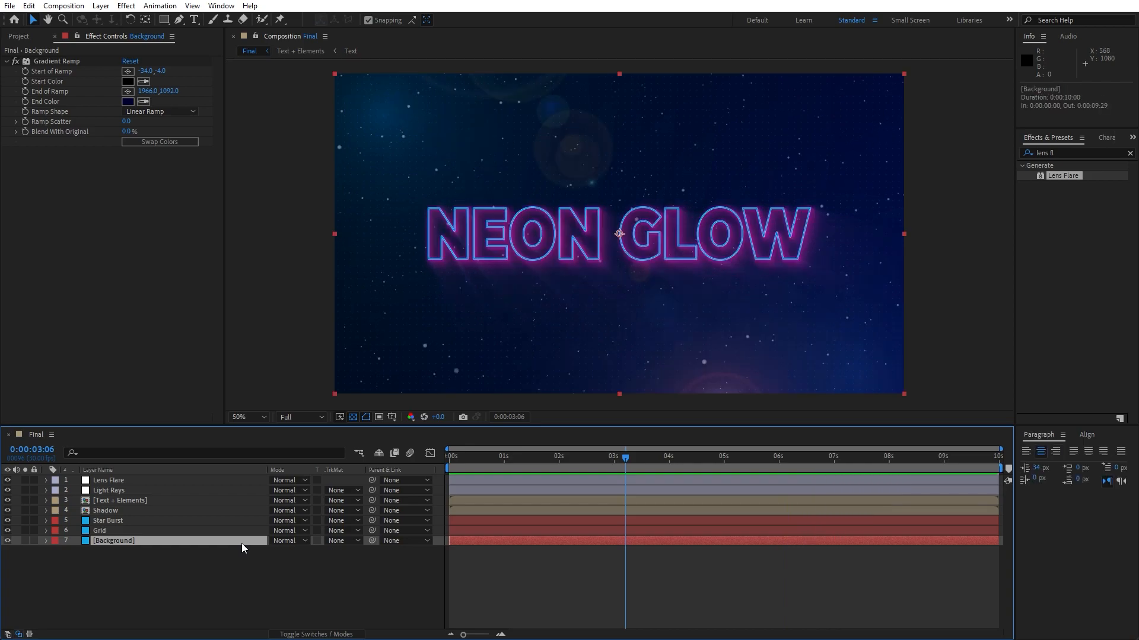
Open the nested Text composition and add a Tracking animator to the NEON GLOW layer.
double_click(134, 503)
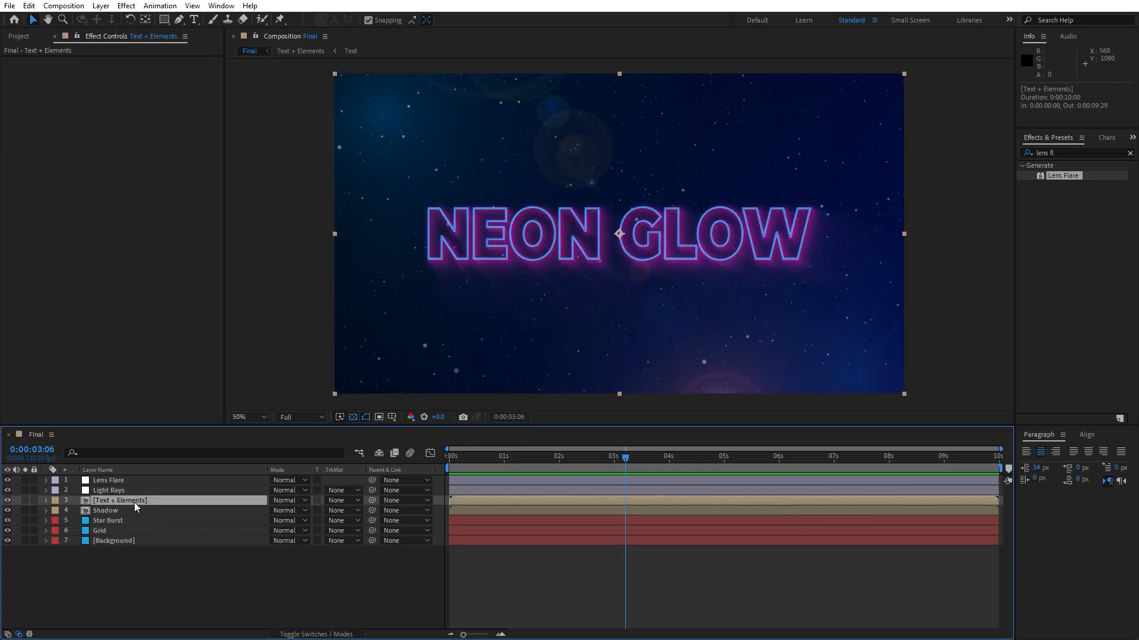
double_click(123, 480)
click(122, 480)
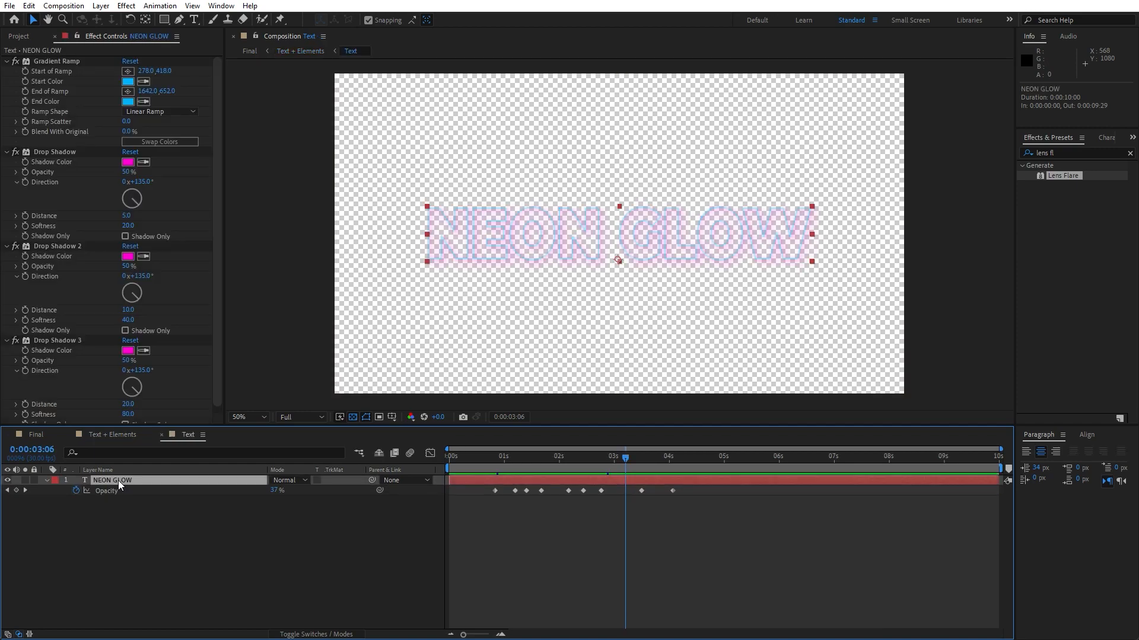
click(46, 481)
click(47, 483)
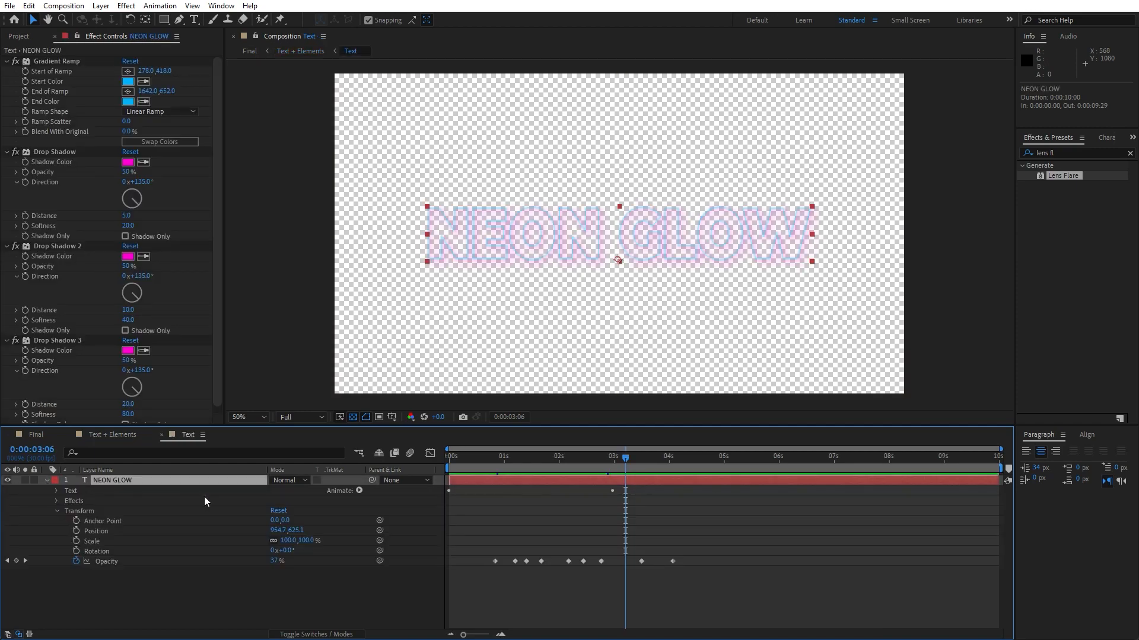
click(360, 491)
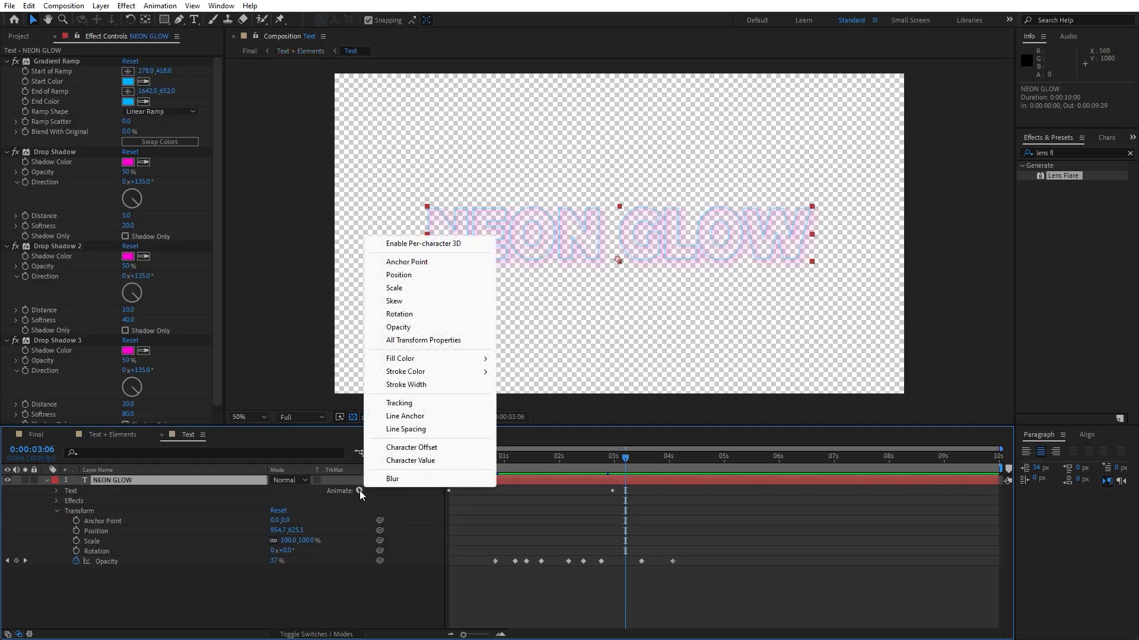
click(411, 403)
Set a Tracking Amount keyframe of 40 at the start of the timeline.
drag(504, 458, 435, 462)
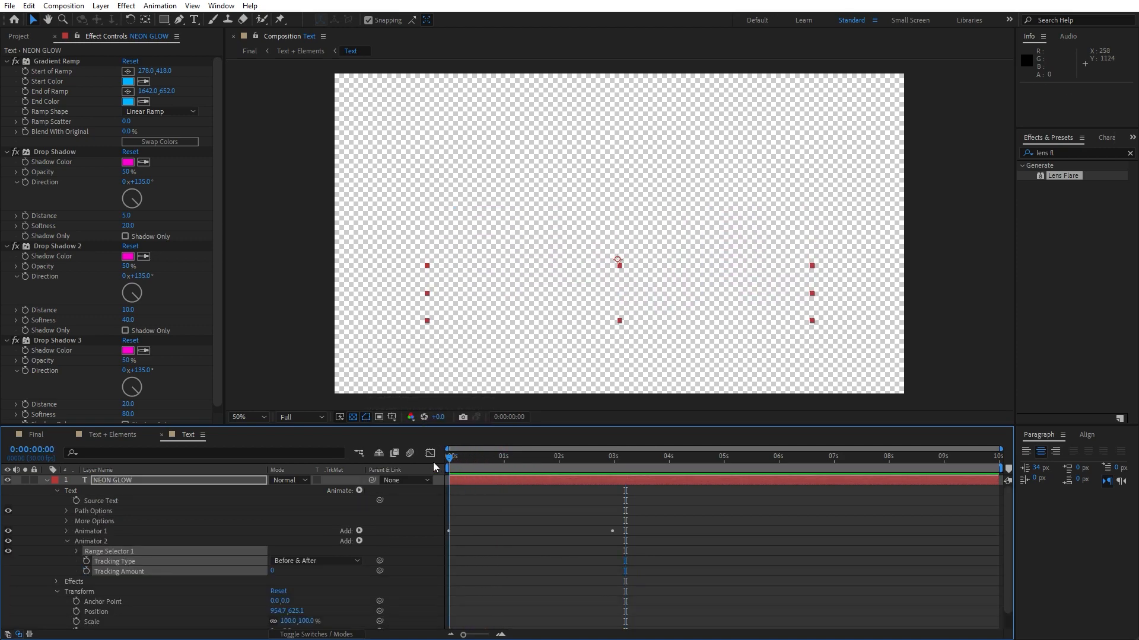
click(193, 591)
click(273, 572)
text(40)
key(Return)
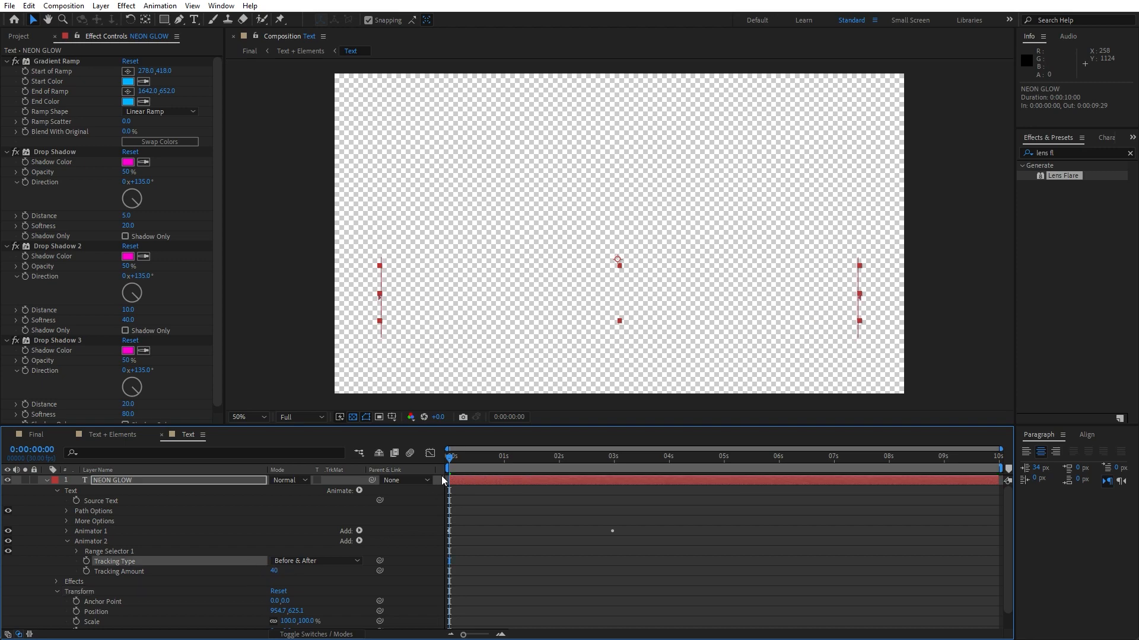
click(86, 572)
Add a Tracking Amount keyframe of 0 at about 5 seconds and preview the letter spacing animation.
drag(461, 463, 725, 468)
click(274, 572)
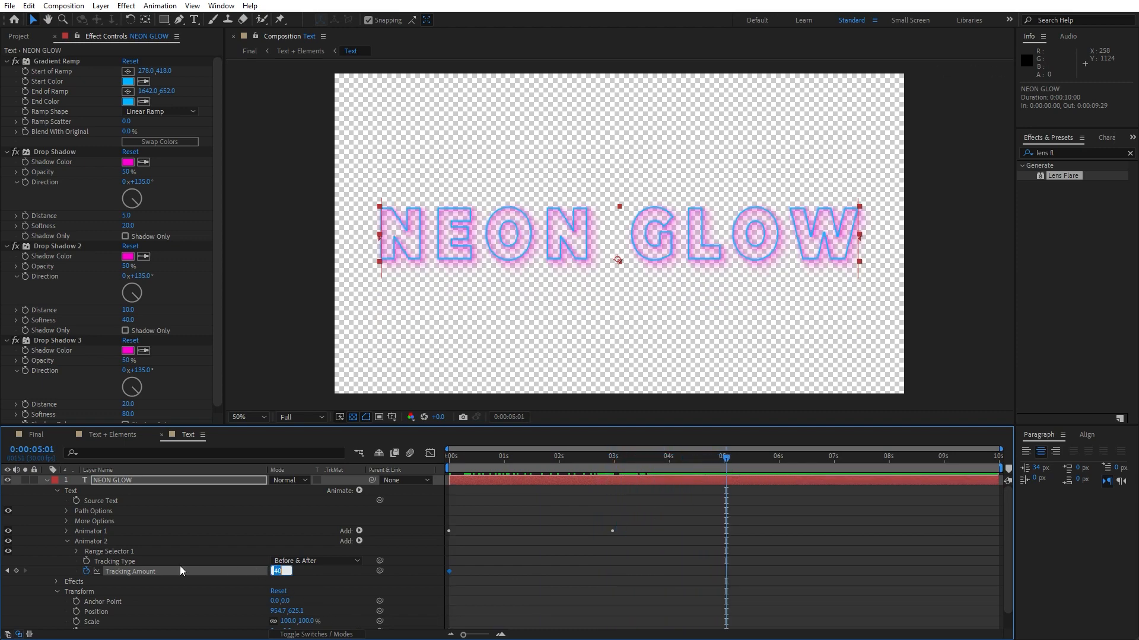
click(213, 531)
key(space)
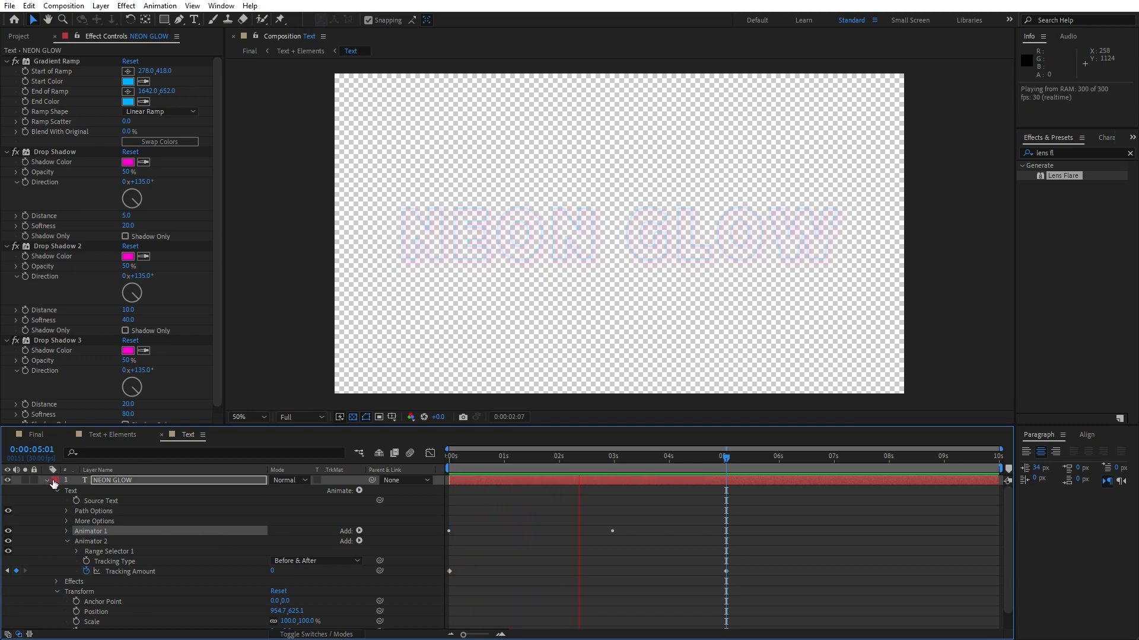
Scrub the timeline to review the tracking animation.
drag(528, 461, 619, 461)
click(133, 479)
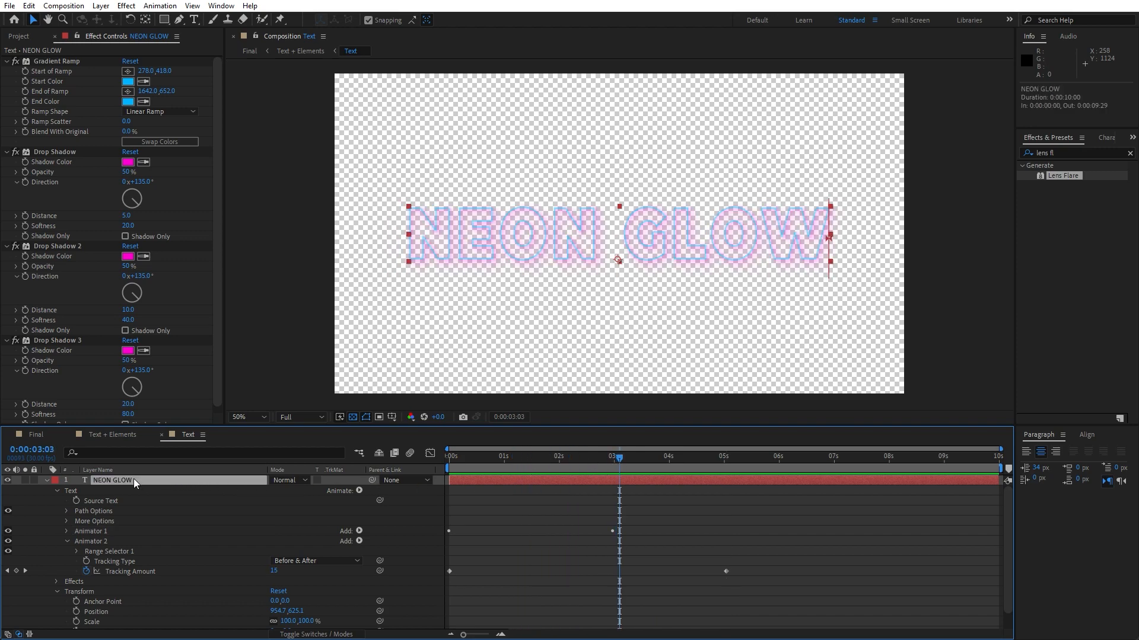
click(1088, 436)
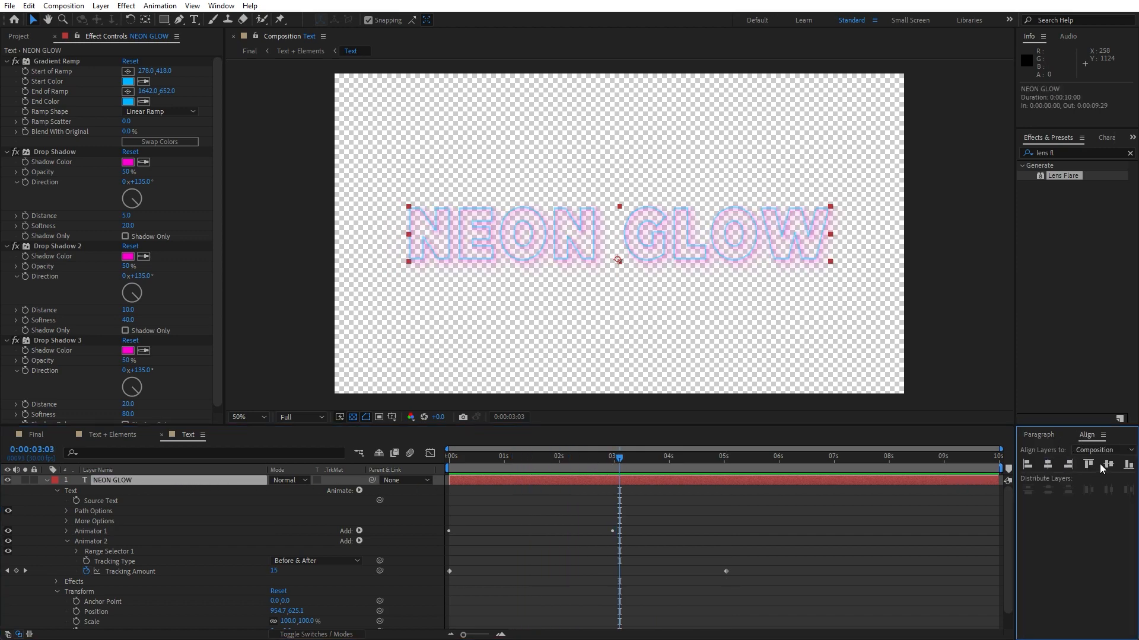
Collapse the text layer's properties, switch back to the Final composition and preview the animation.
click(47, 481)
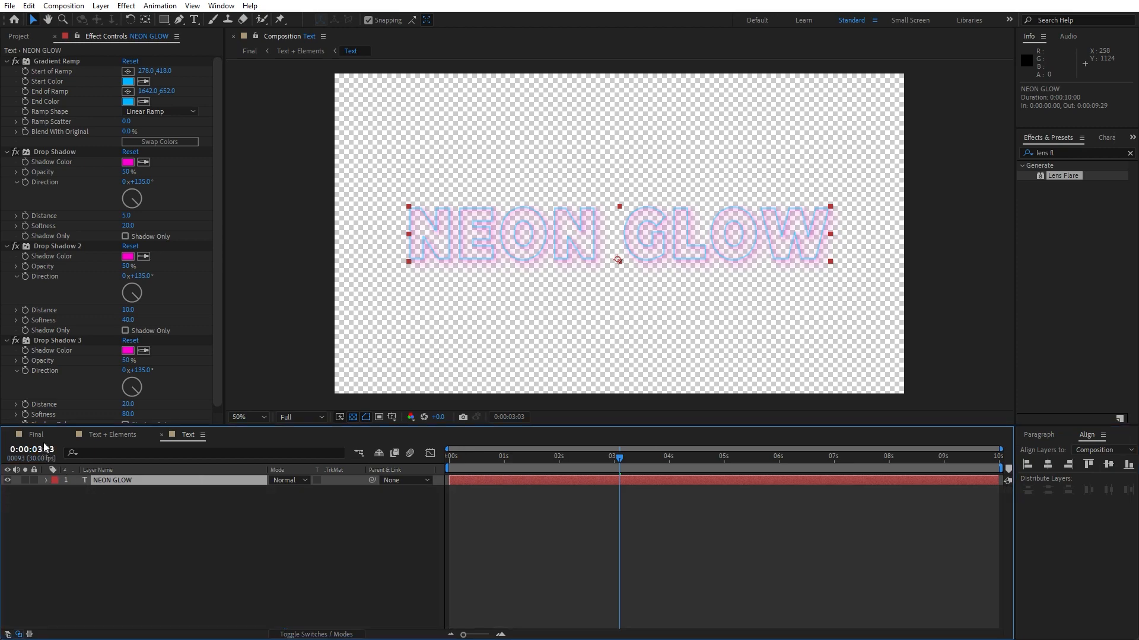
click(36, 435)
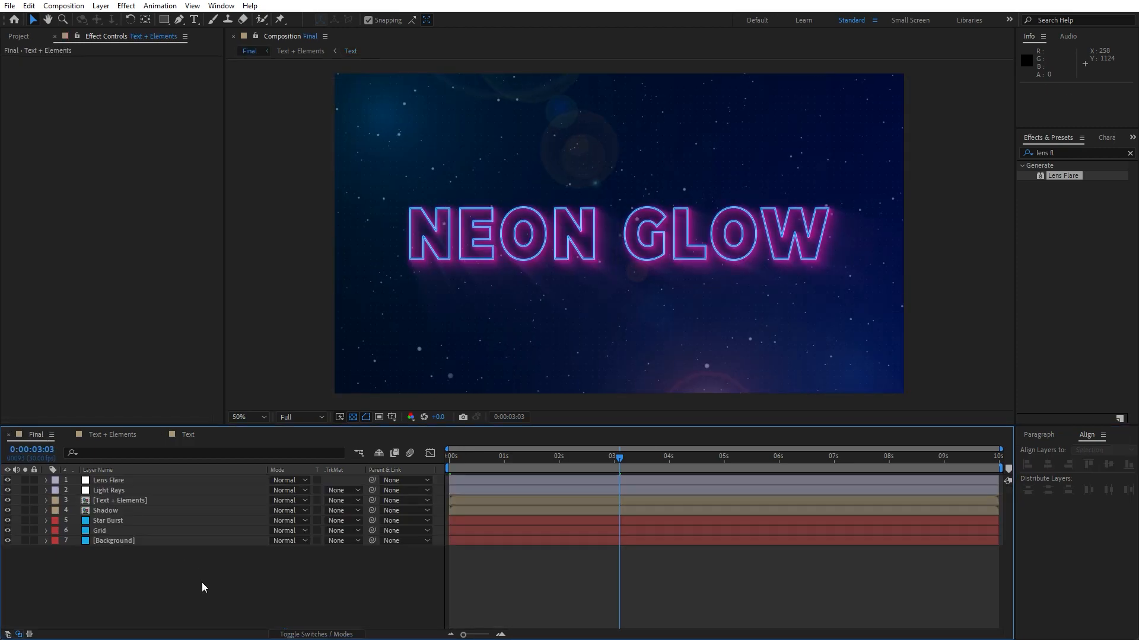
key(space)
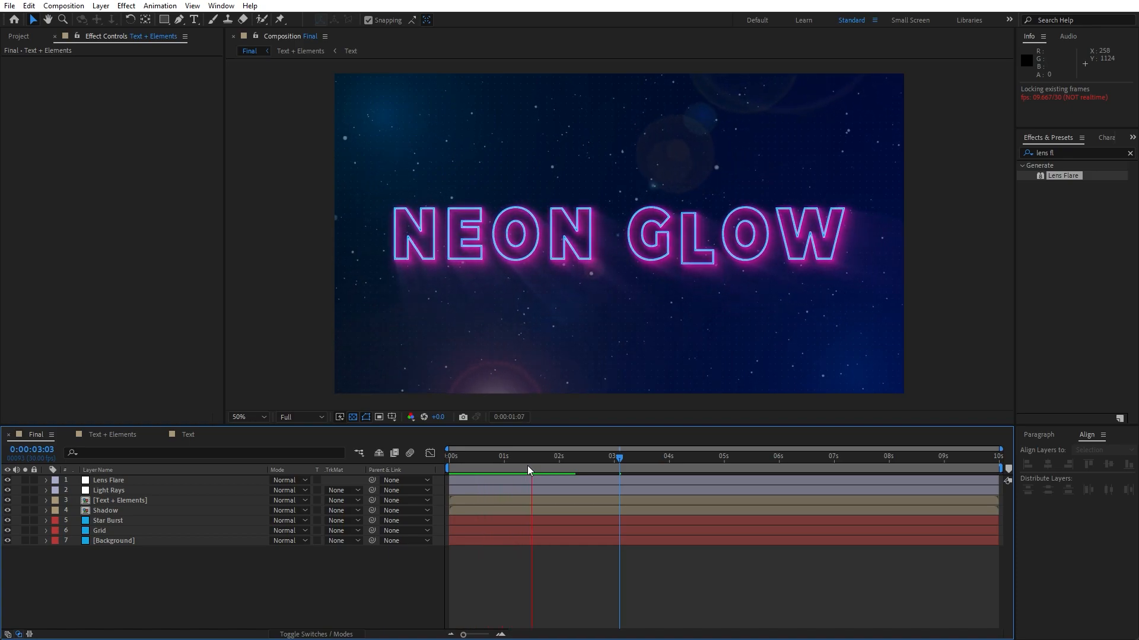
click(519, 472)
Open the nested Text composition and set the NEON GLOW text's paragraph alignment to centered.
double_click(116, 501)
double_click(113, 500)
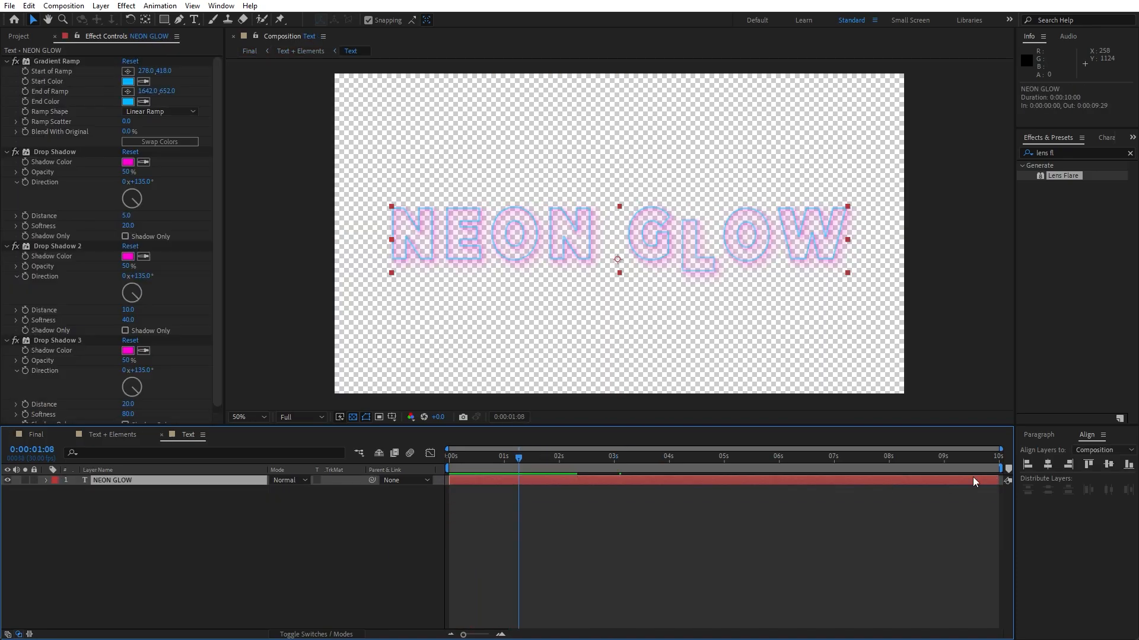
click(1045, 432)
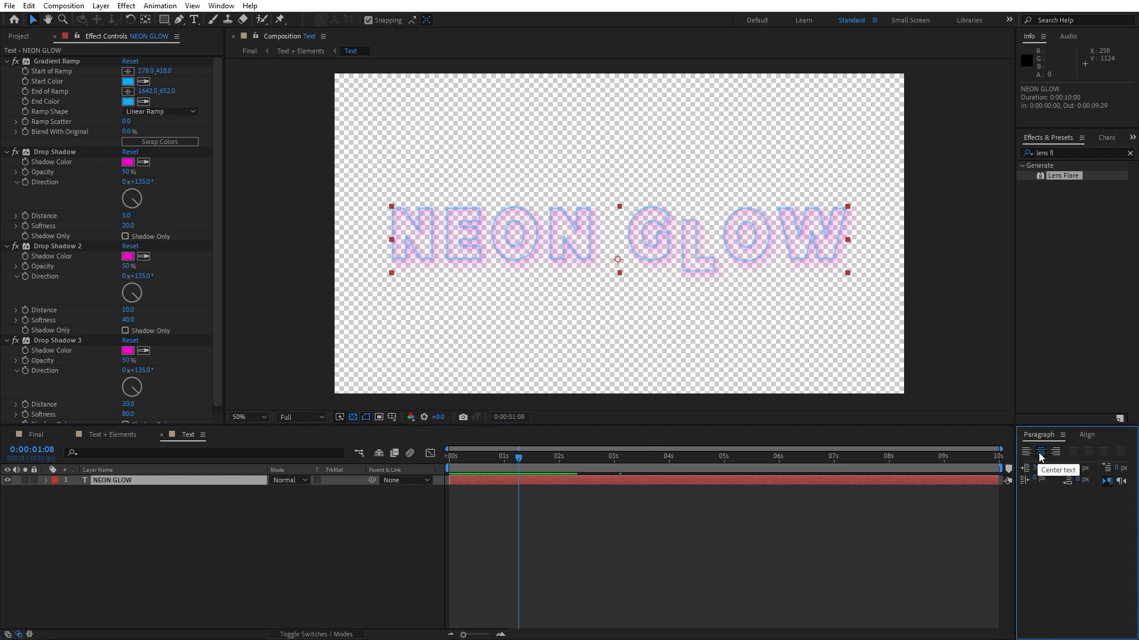
click(1040, 453)
click(36, 434)
Scrub through the Final composition's timeline and preview the finished neon title animation.
drag(507, 460, 699, 456)
click(356, 591)
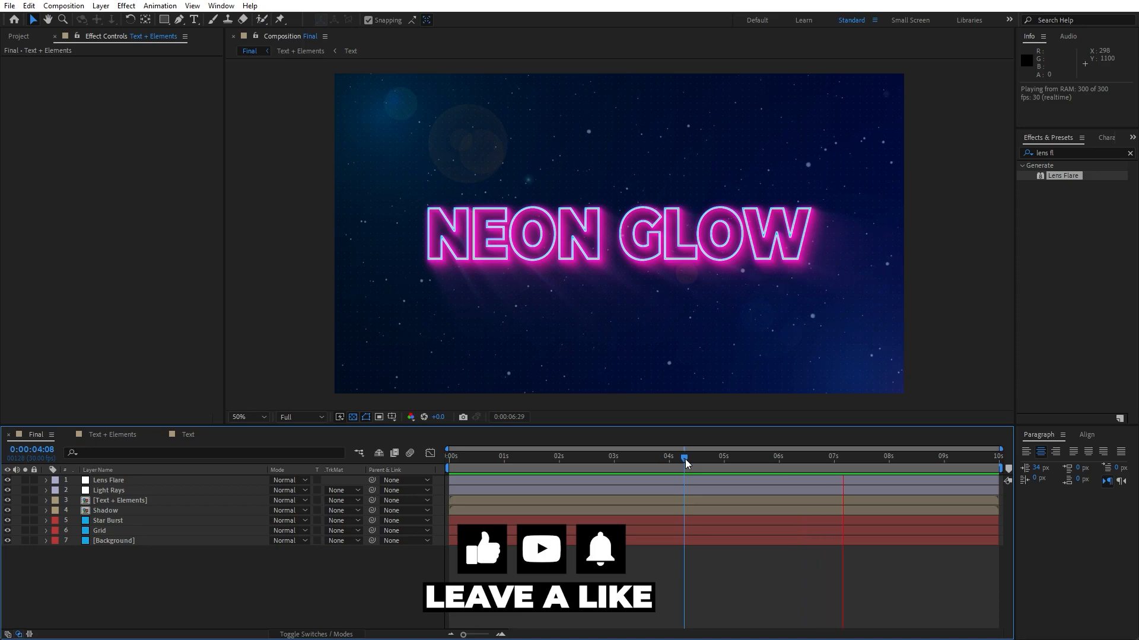
mouse_move(686, 463)
mouse_down()
mouse_move(569, 468)
mouse_move(682, 468)
mouse_up()
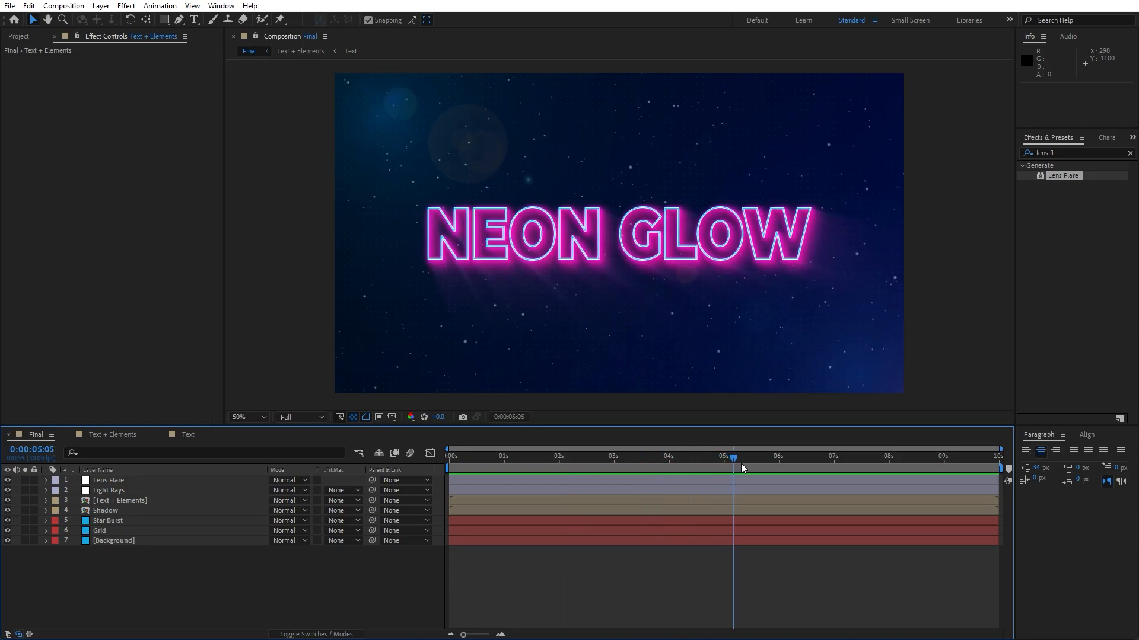
drag(806, 465, 647, 466)
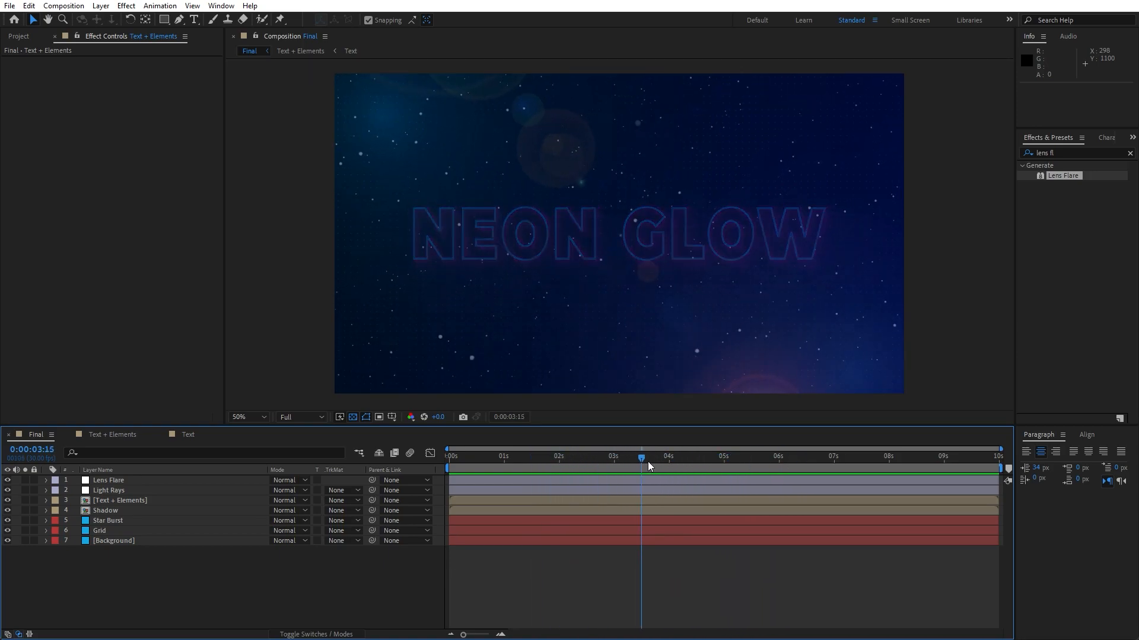
key(space)
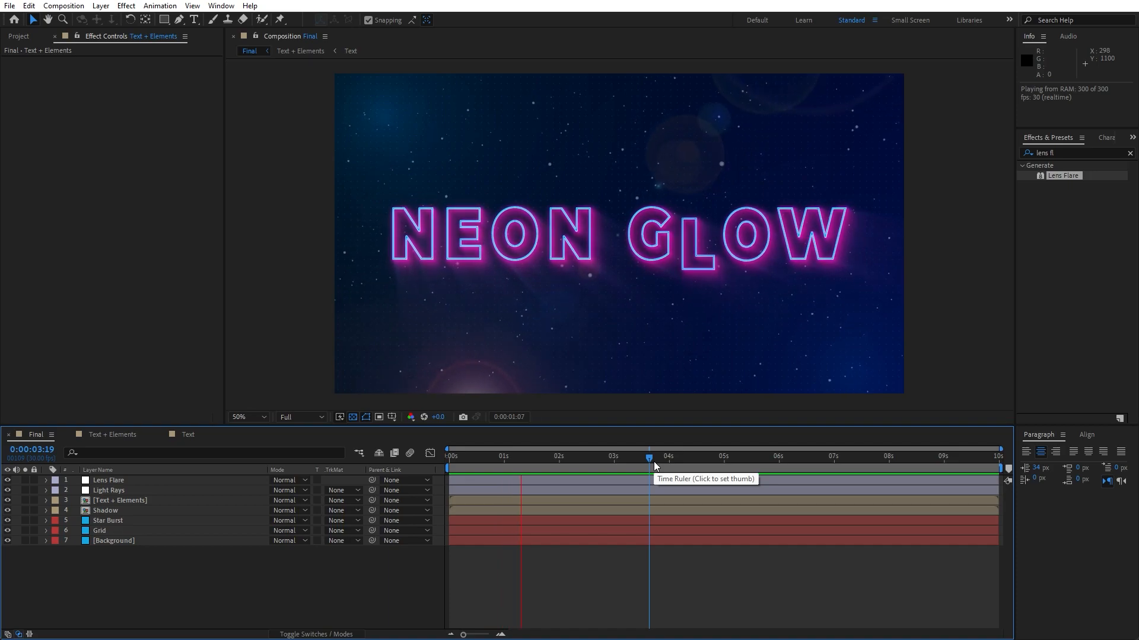